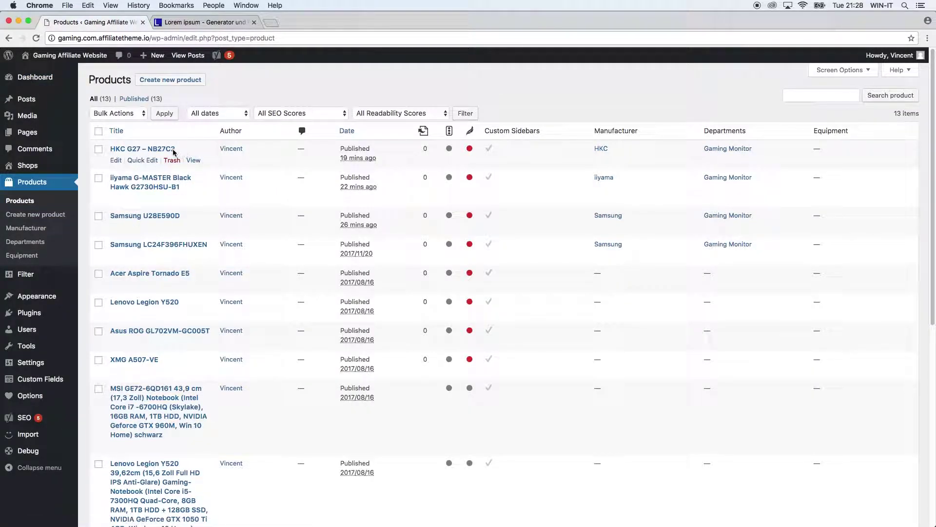
Step: Open the HKC G27 – NB27C2 product for editing and copy the placeholder text from the Lorem ipsum generator page
left_click(116, 160)
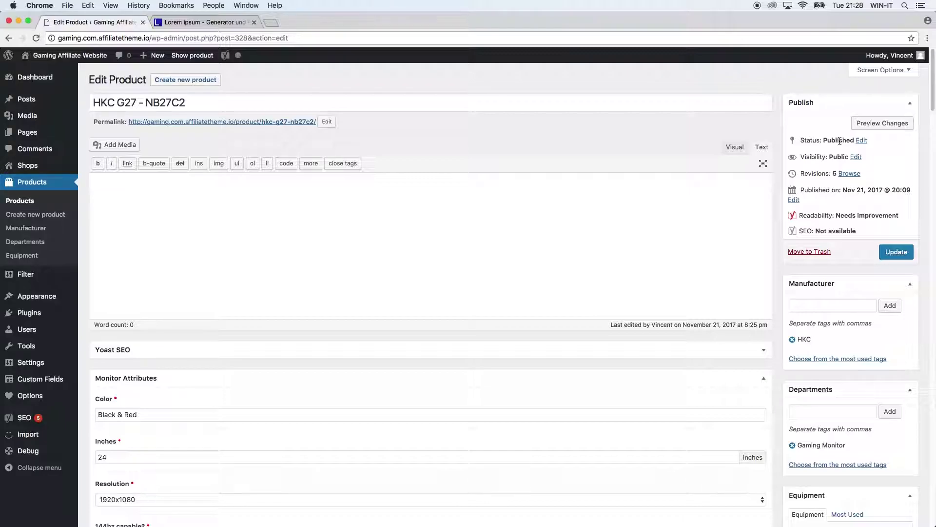
left_click(221, 231)
left_click(200, 22)
left_click(356, 239)
key("super+a")
key("super+c")
Step: Paste the copied Lorem ipsum text as the product's description and update the product
left_click(98, 22)
left_click(219, 234)
key("super+v")
left_click(908, 254)
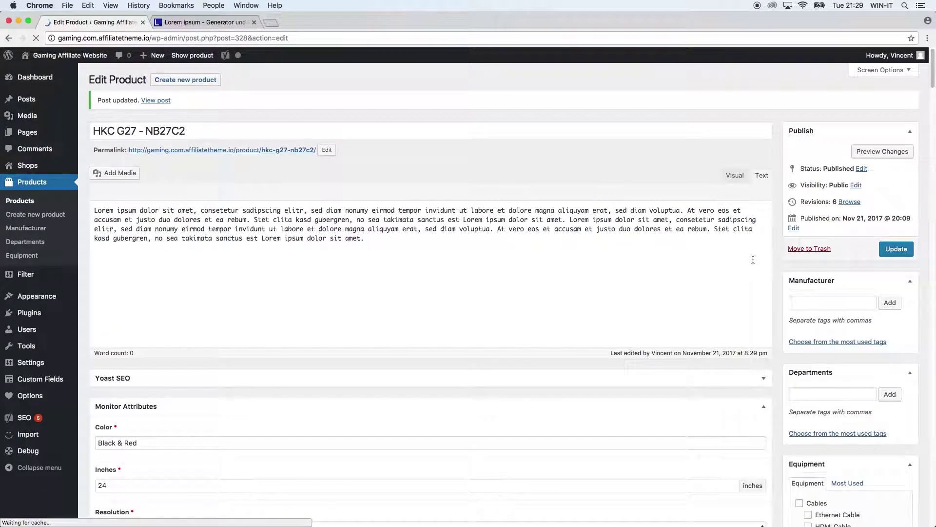
Step: Open the product's live page separately, check where the description is displayed, and return to the product editor
left_click(190, 55, "super")
left_click(185, 23)
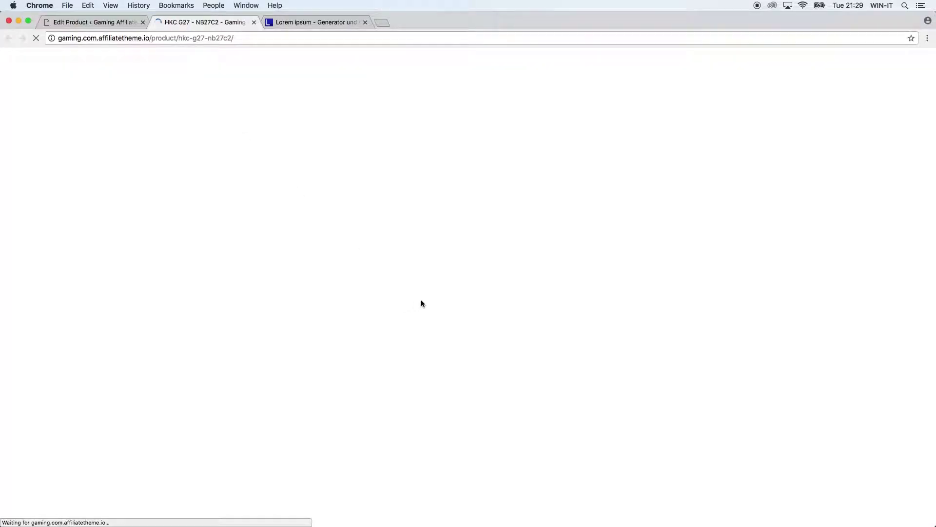
scroll(432, 307, "down", 5)
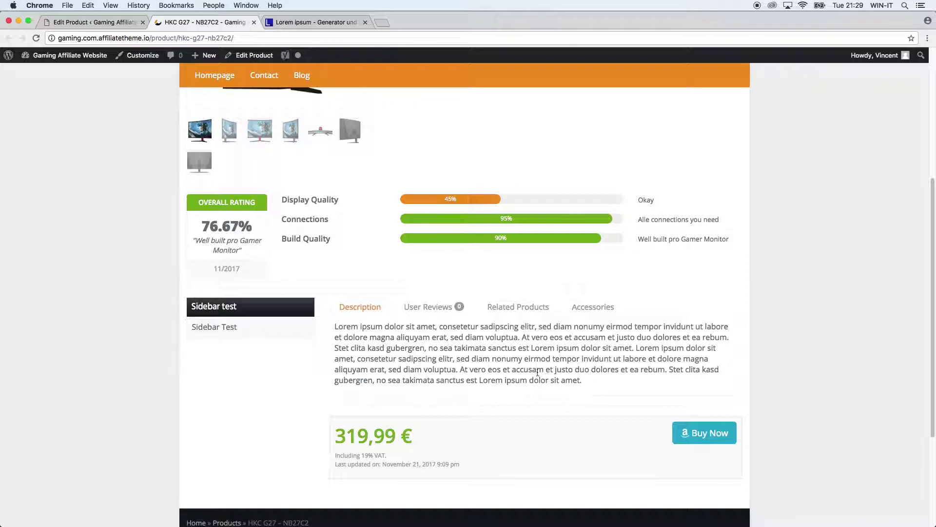
scroll(442, 354, "up", 1)
scroll(442, 354, "up", 5)
left_click(93, 22)
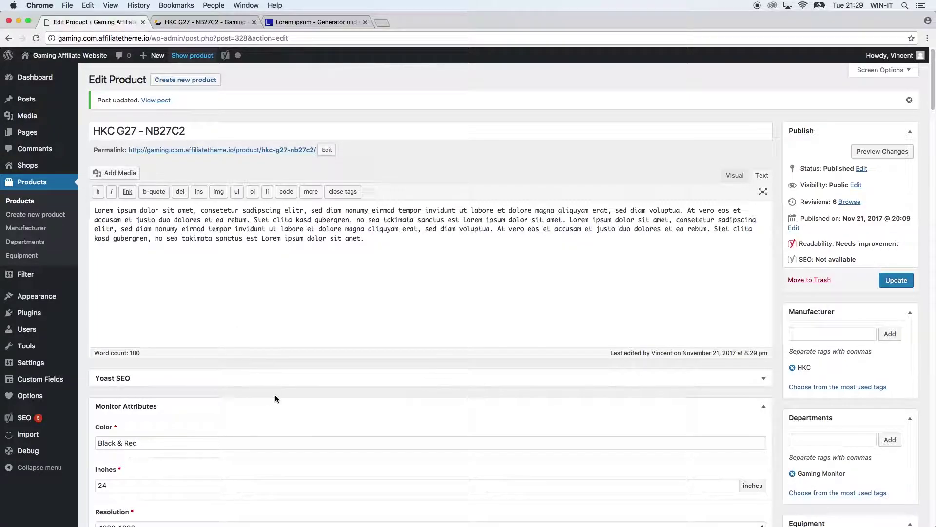
Step: Examine the Monitor Attributes, starting with the color, and compare them with the details shown on the live product page
scroll(274, 395, "down", 2)
scroll(270, 391, "down", 10)
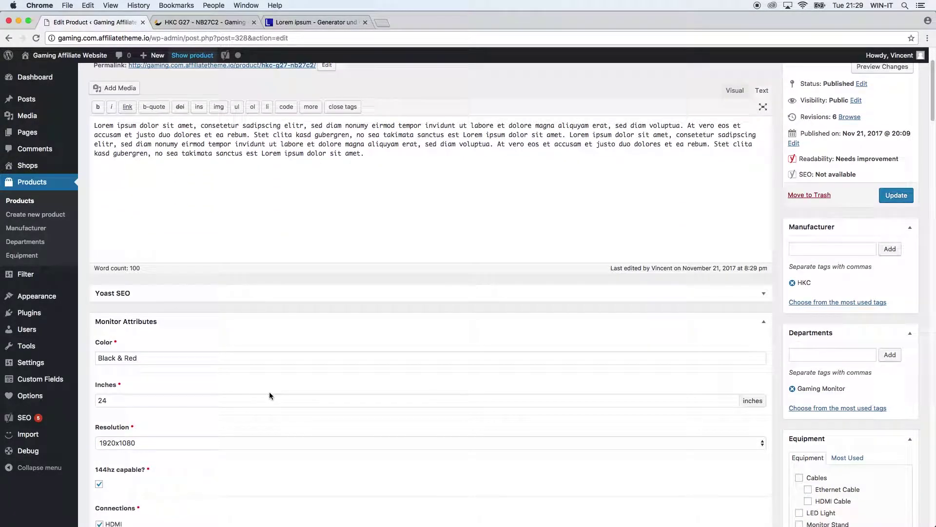
scroll(260, 367, "up", 4)
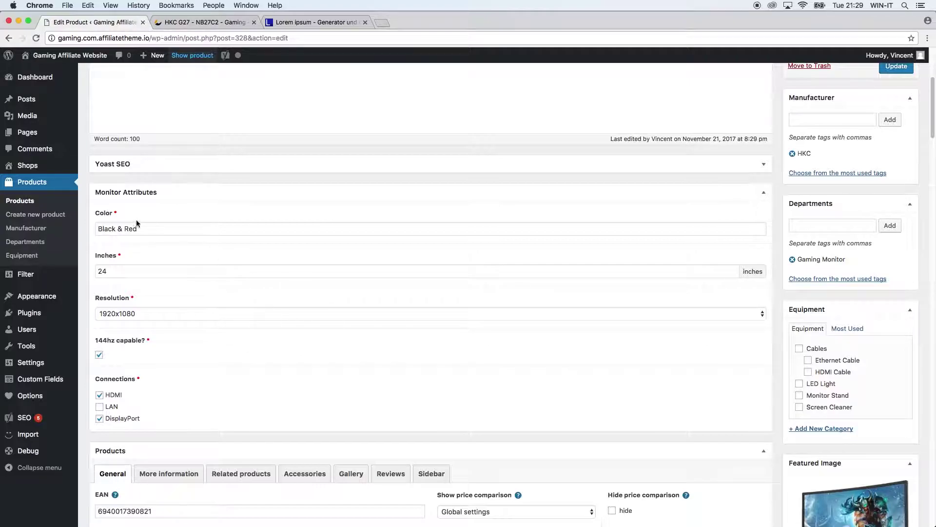
left_click(124, 229)
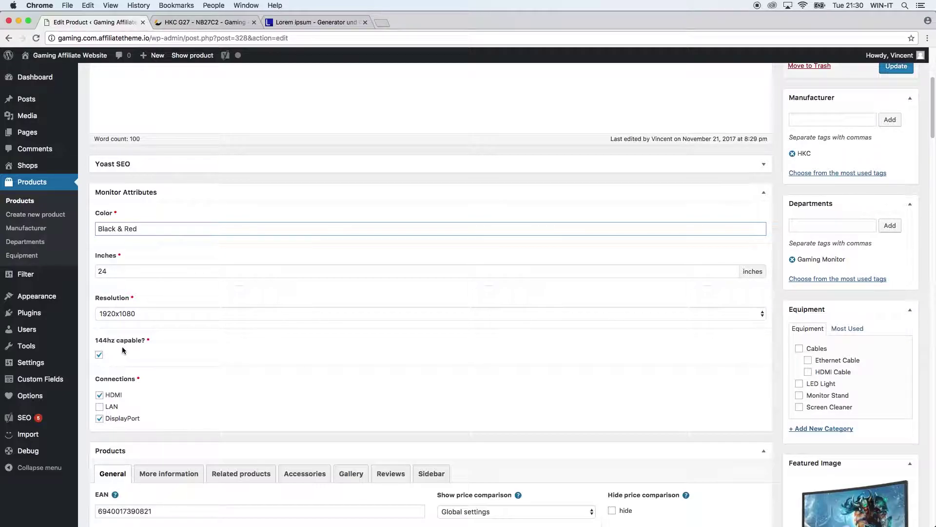
left_click(209, 24)
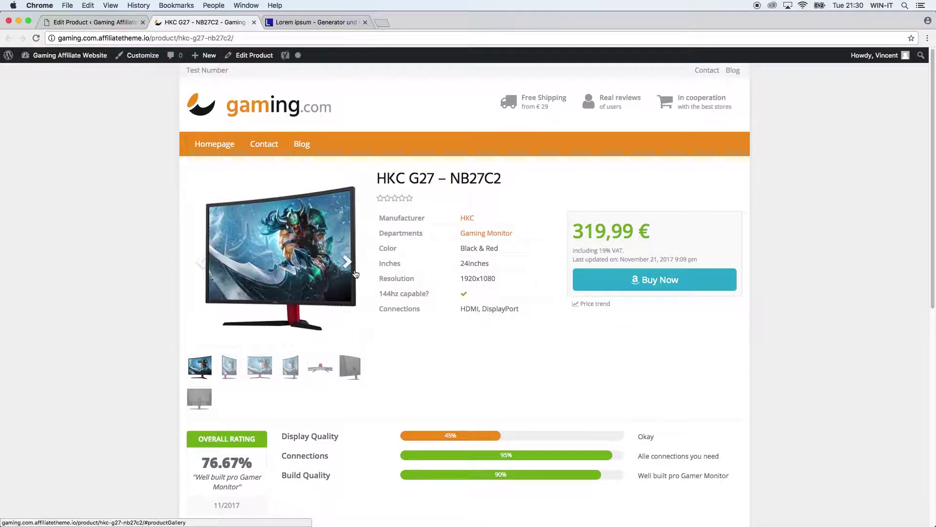
key("ctrl+shift+Tab")
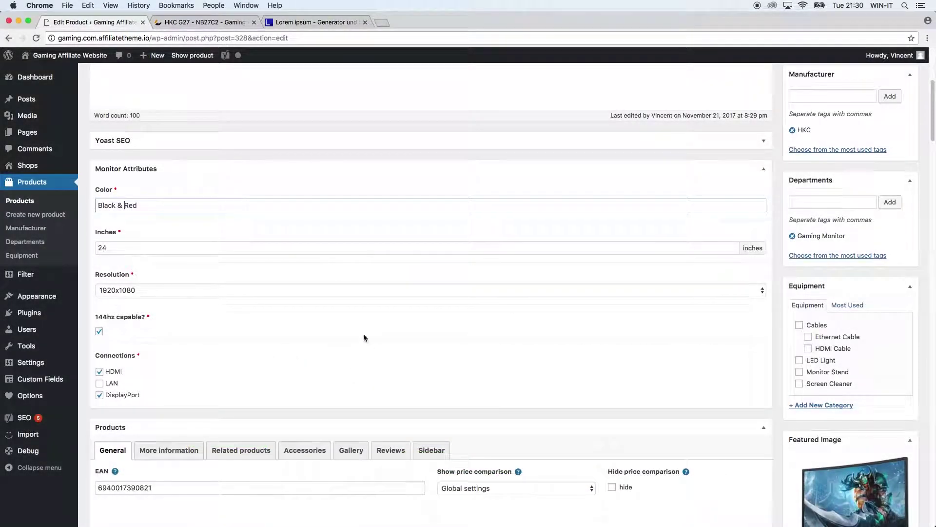
Step: Review the product's General settings with its price entry, and look through the live product page for the corresponding content
scroll(276, 371, "down", 3)
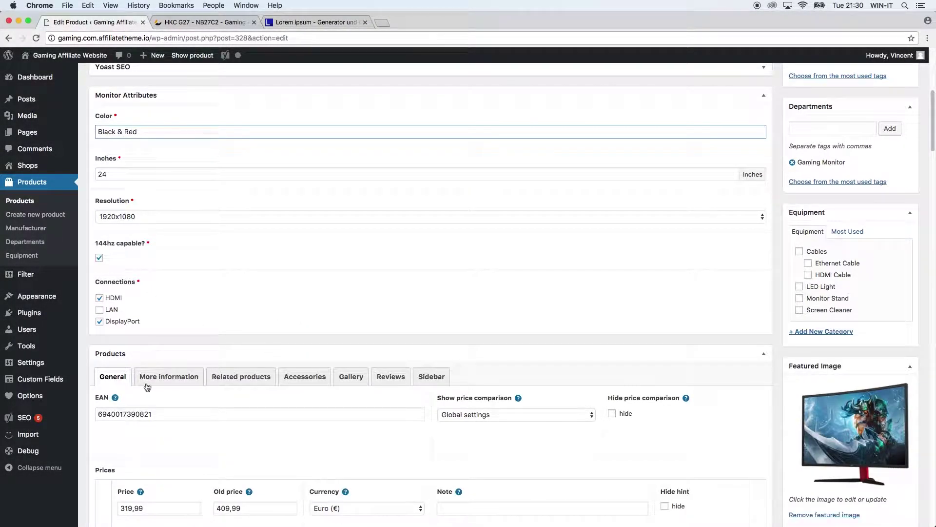
scroll(236, 421, "down", 5)
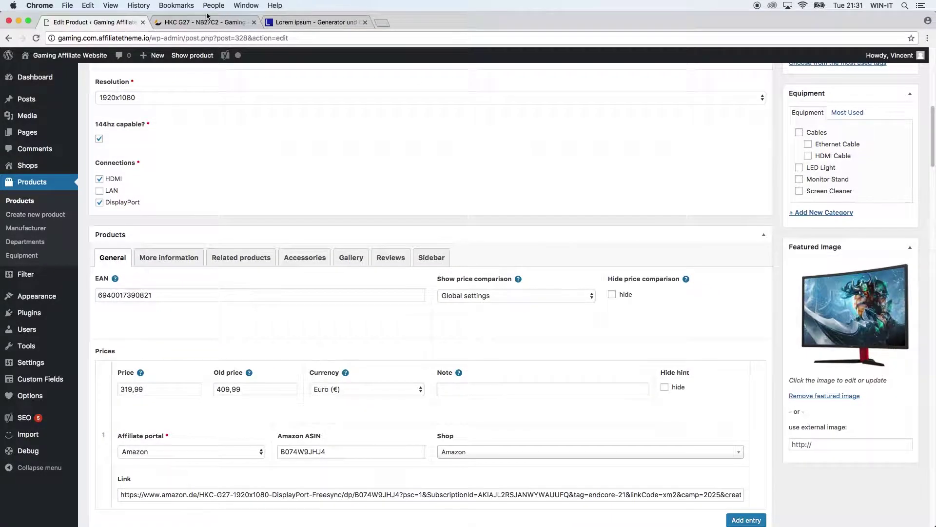
key("ctrl+Tab")
scroll(130, 366, "down", 8)
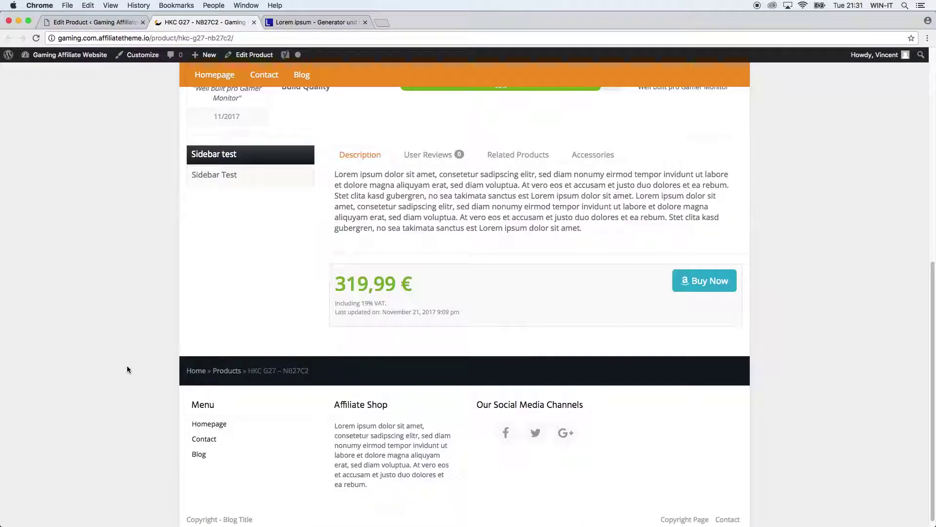
scroll(136, 347, "up", 4)
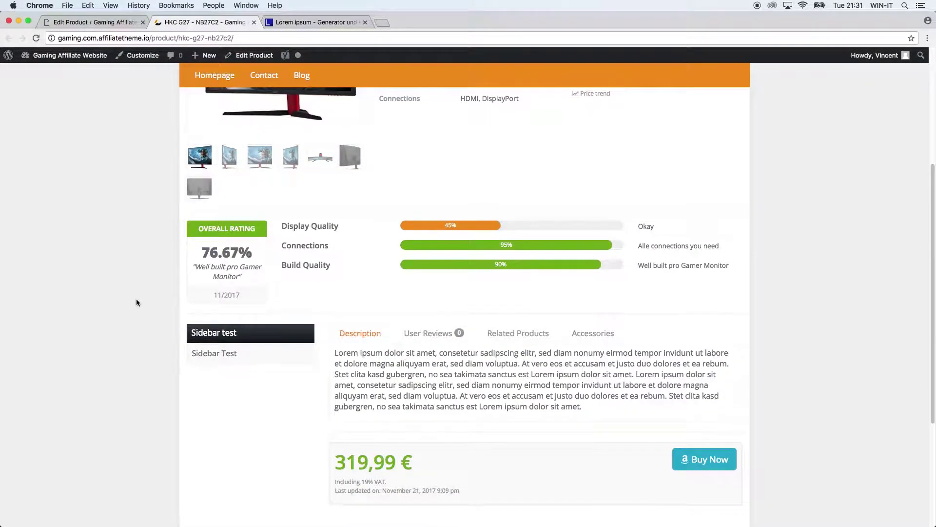
scroll(134, 304, "up", 4)
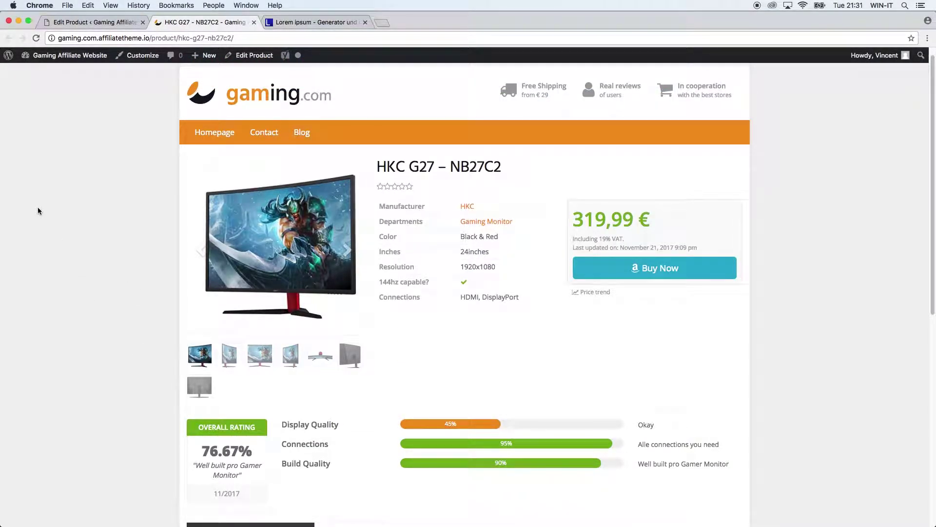
left_click(54, 22)
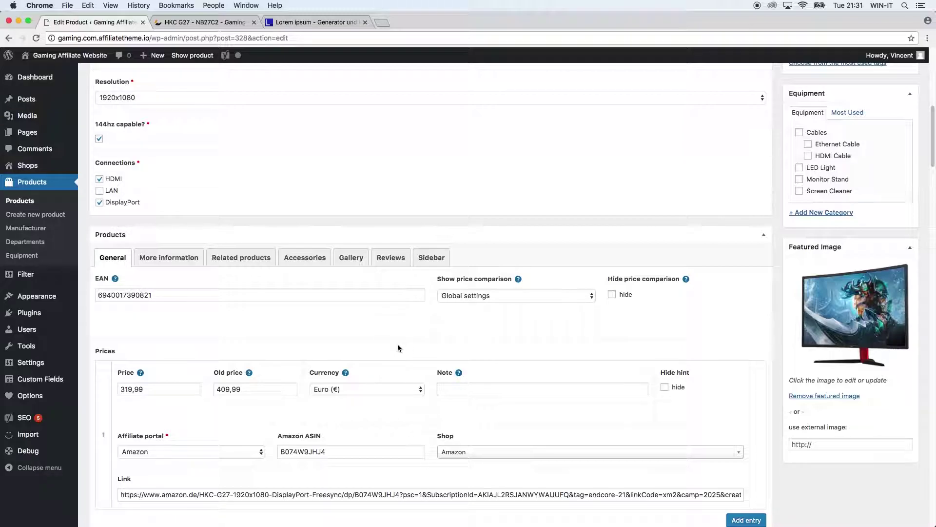
Step: Inspect the EAN and the available positions for showing the price comparison, keeping Global settings selected
left_click(137, 296)
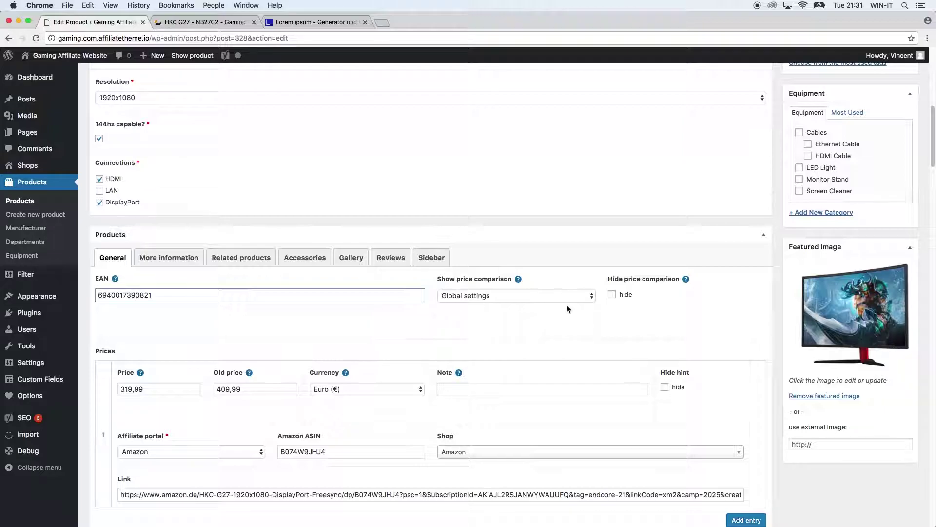
left_click(519, 295)
left_click(474, 282)
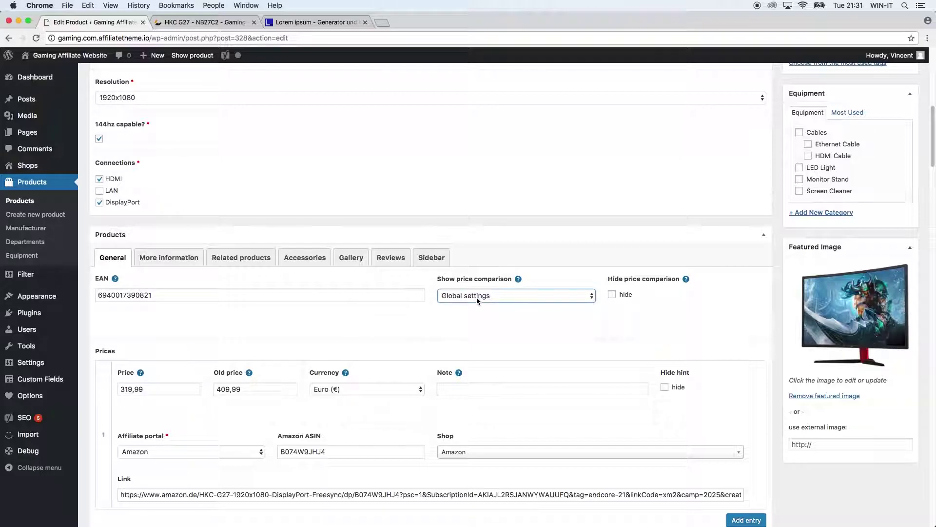
left_click(476, 299)
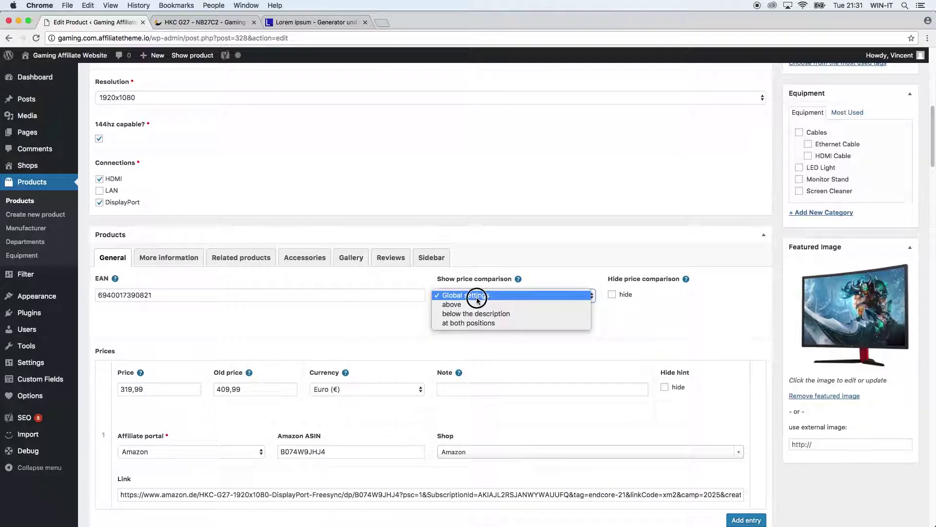
left_click(475, 299)
left_click(457, 320)
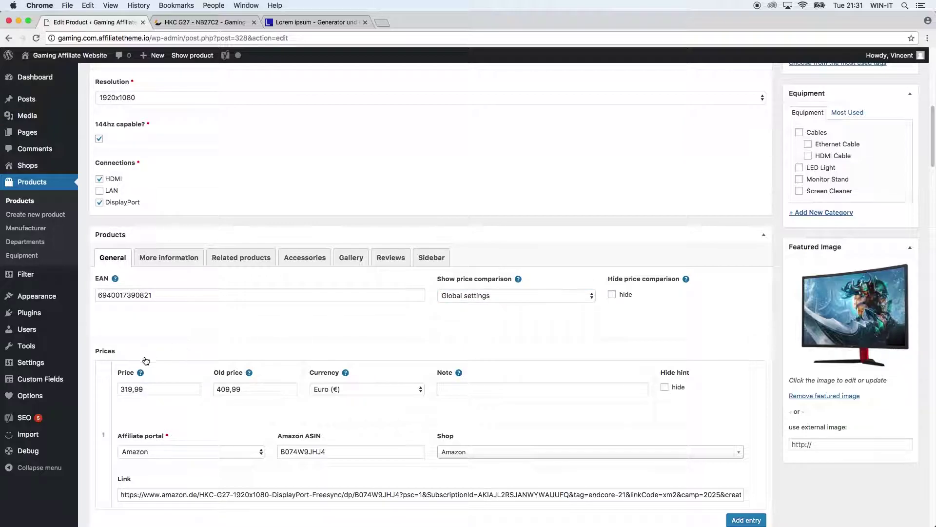
left_click(531, 298)
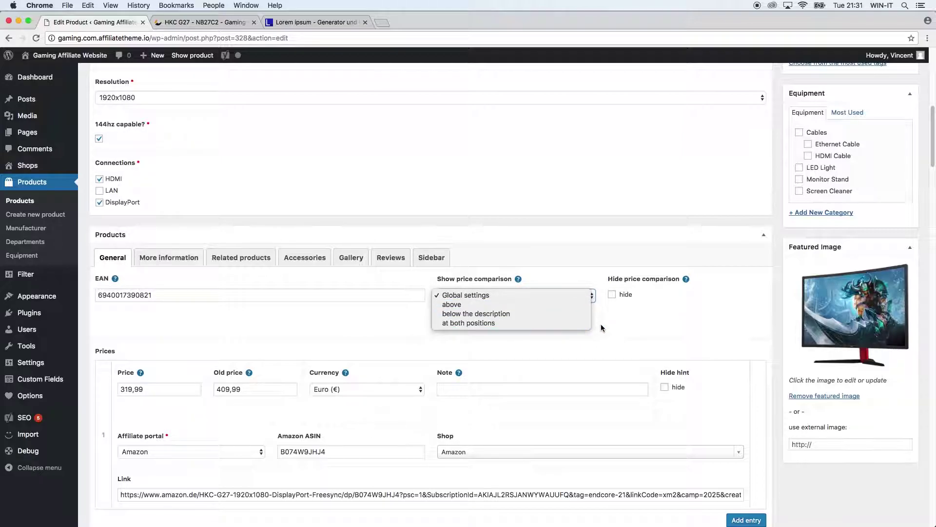
left_click(623, 314)
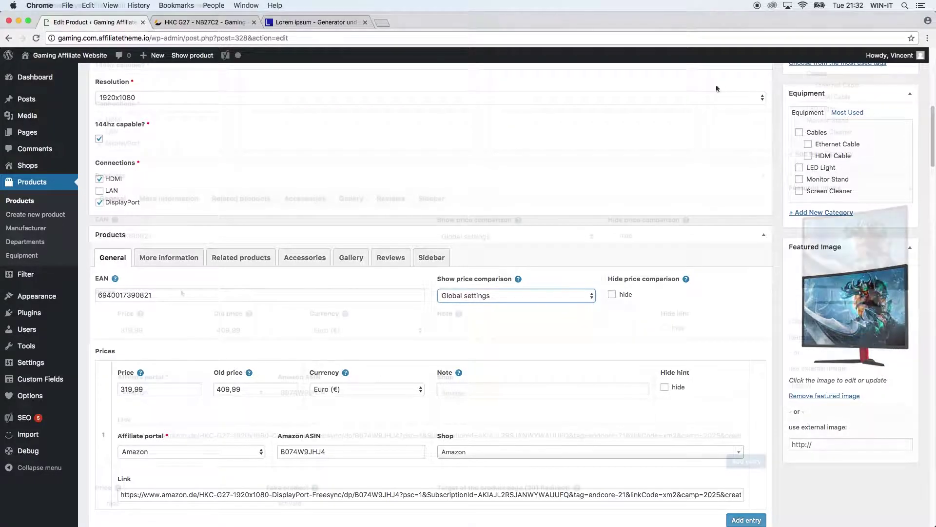
Step: Examine the price entry's Note option and locate the VAT hint beneath the price on the live product page
scroll(122, 292, "down", 3)
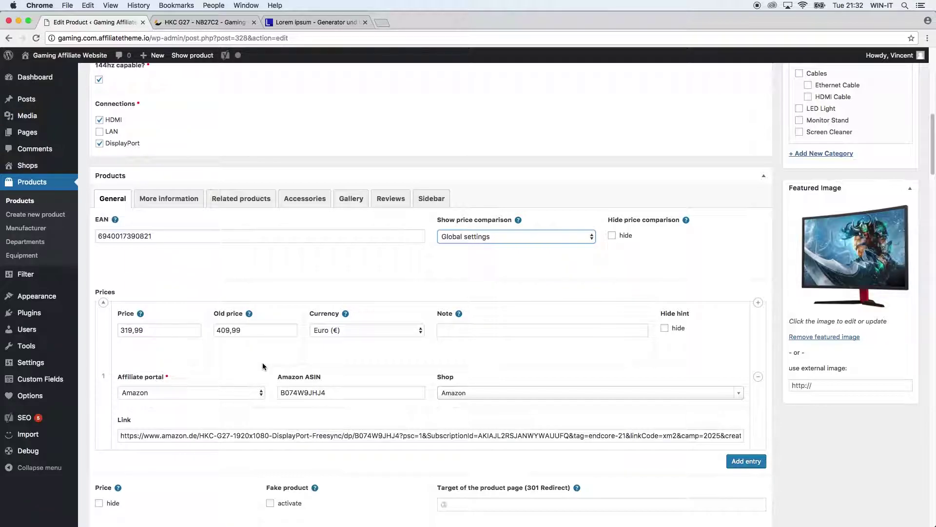
left_click(470, 332)
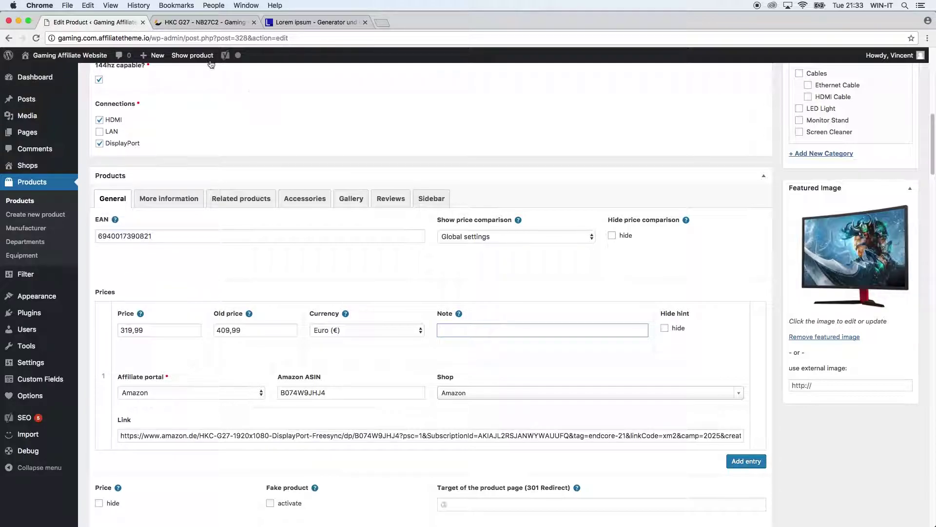
left_click(179, 22)
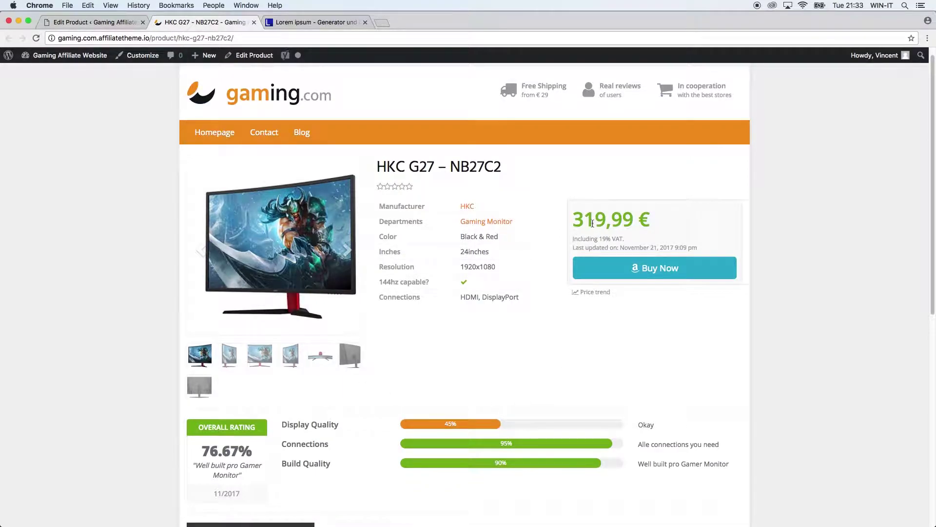
left_click_drag(572, 239, 626, 238)
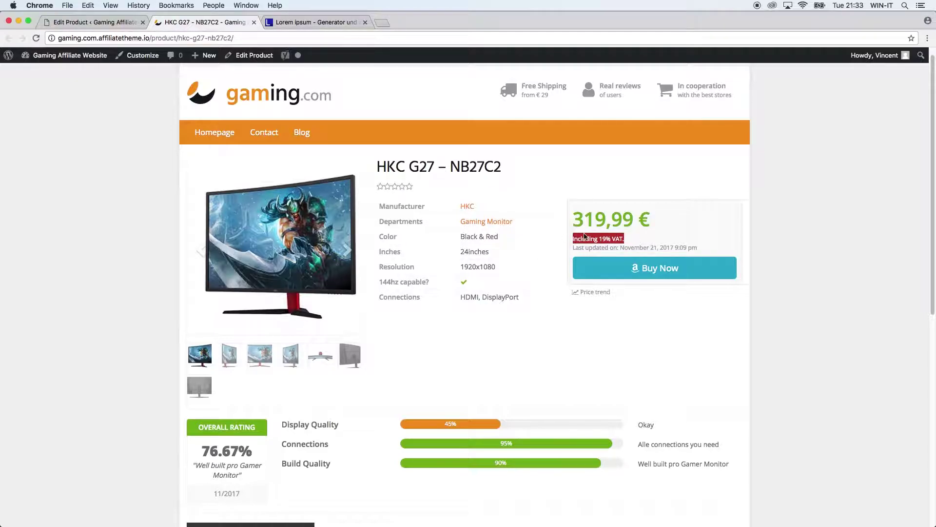
left_click(103, 23)
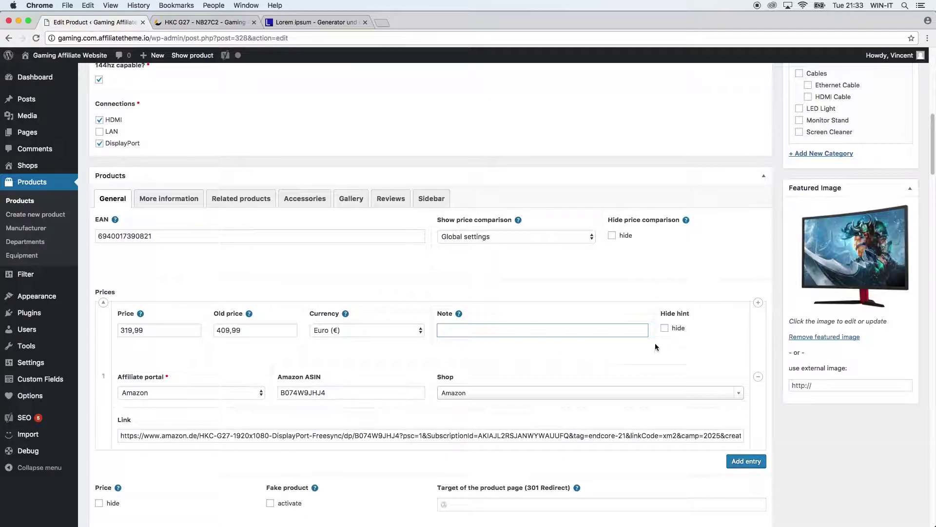
Step: Hide the hint for the Amazon price entry, update the product, and reload the live page to check the price box
left_click(669, 328)
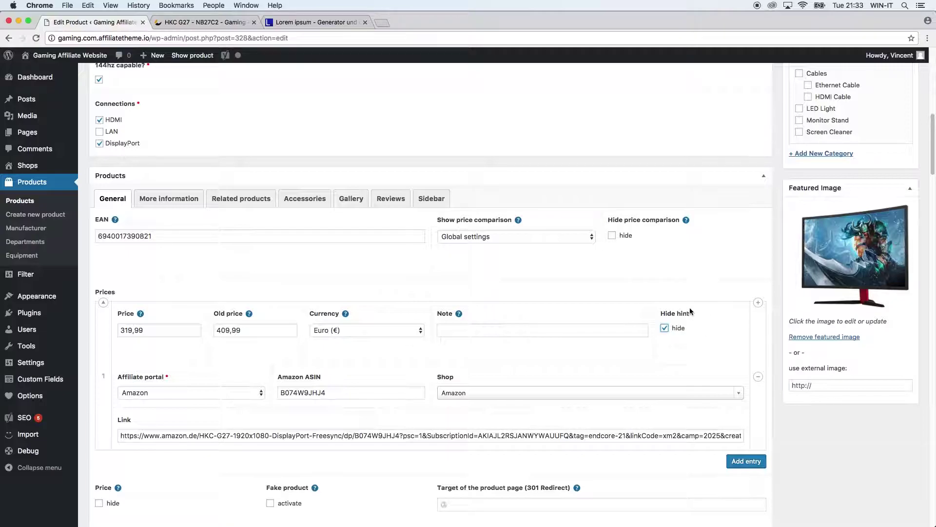
scroll(747, 335, "up", 9)
left_click(907, 219)
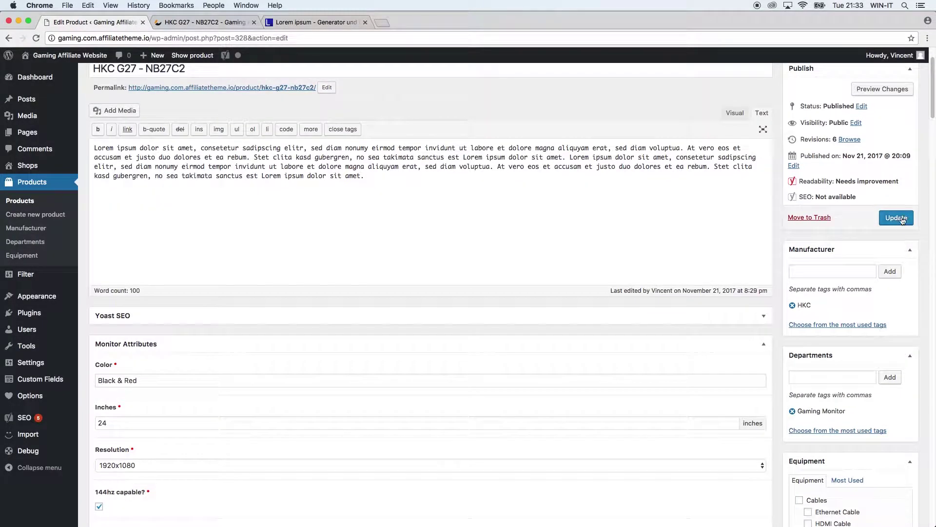
left_click(897, 279)
left_click(170, 25)
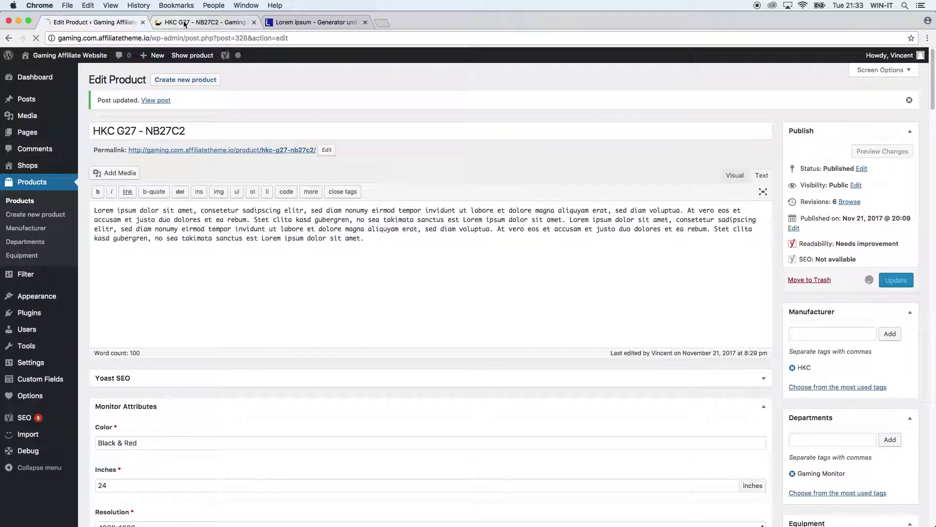
left_click(36, 38)
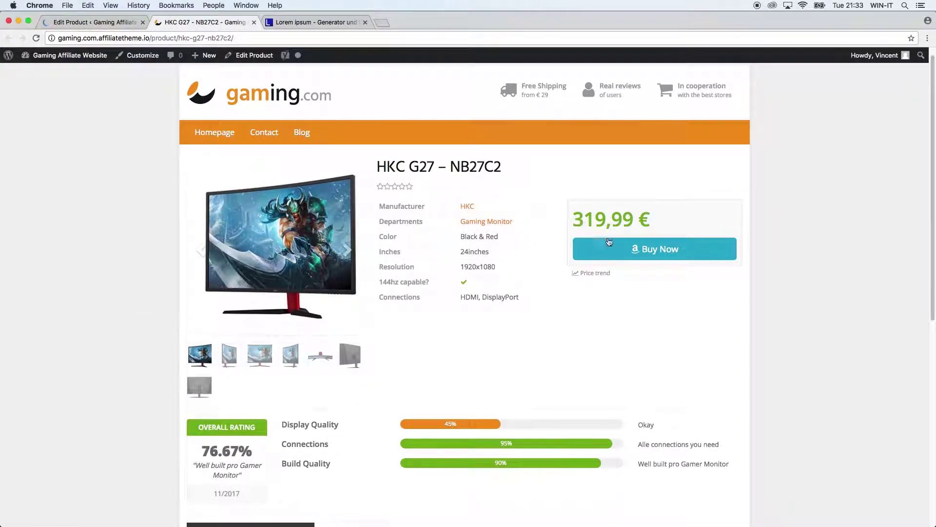
Step: Turn off hiding of the hint in the product's Amazon price entry
left_click(78, 22)
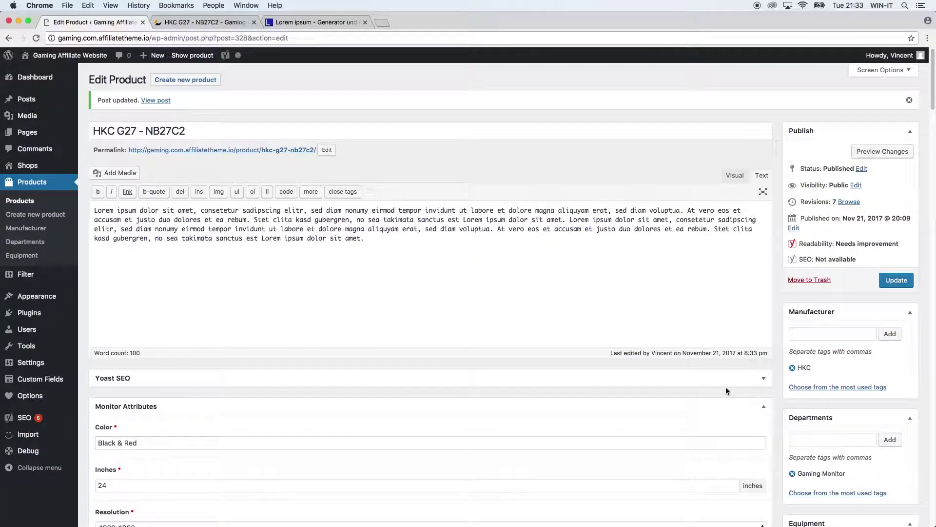
scroll(699, 425, "down", 2)
scroll(682, 420, "down", 10)
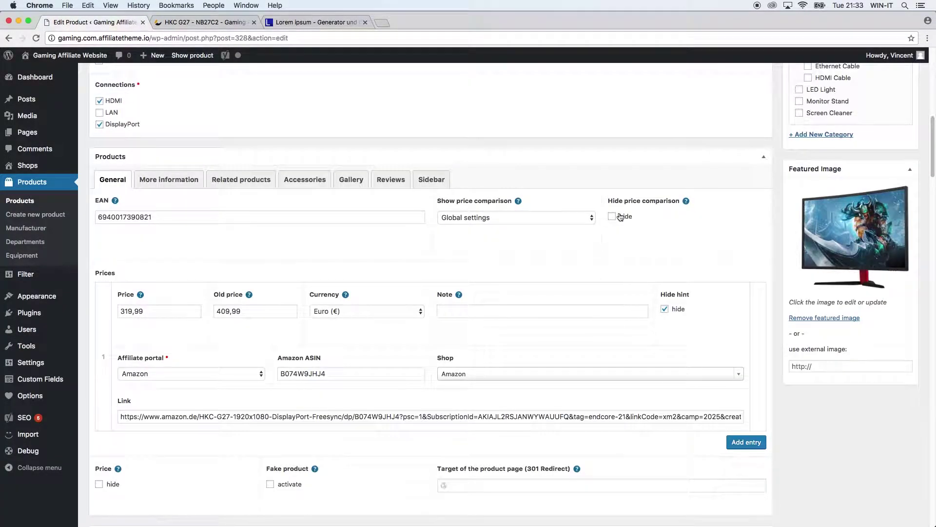
scroll(535, 305, "down", 2)
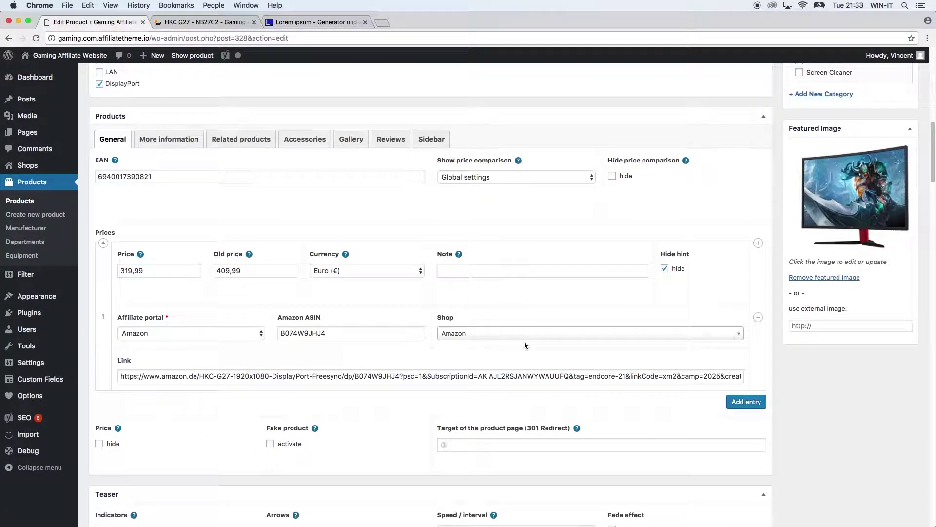
left_click(664, 269)
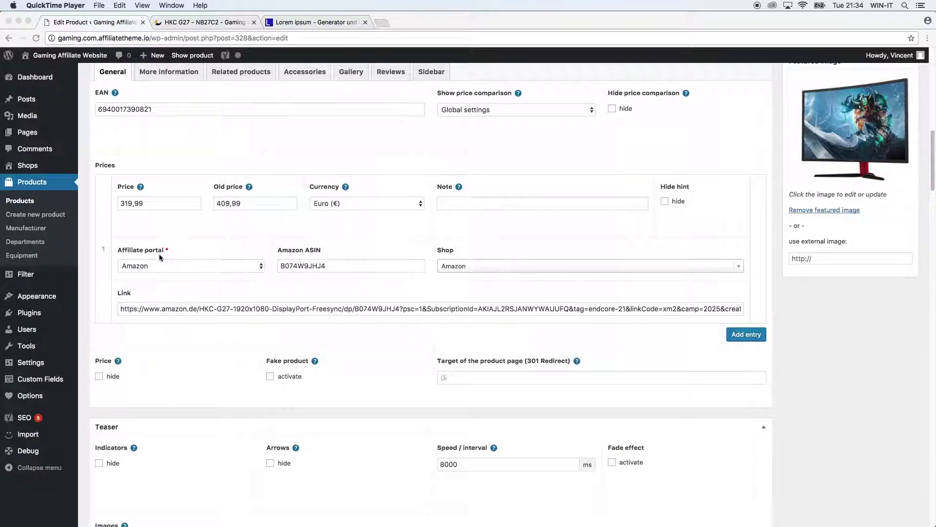
Step: Inspect the Amazon price entry's affiliate portal, ASIN and shop fields, and select the full affiliate link
left_click(311, 265)
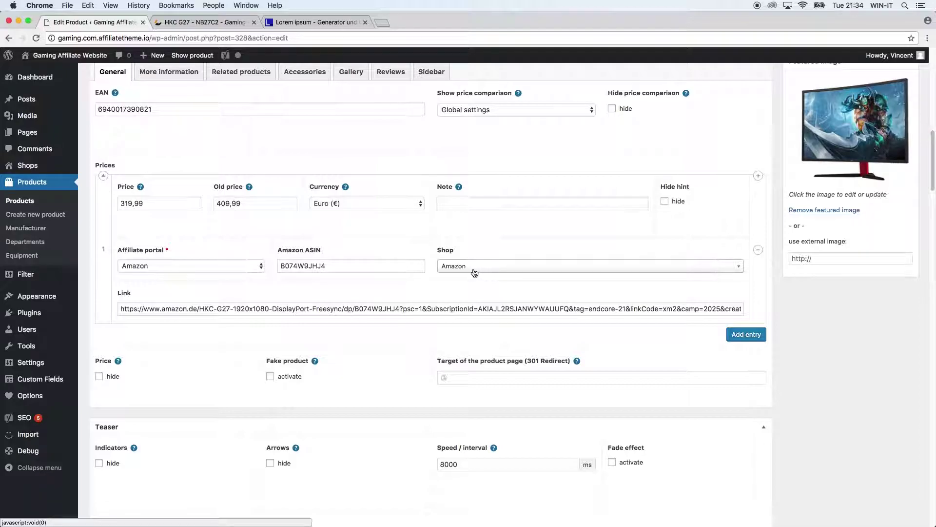
left_click(307, 308)
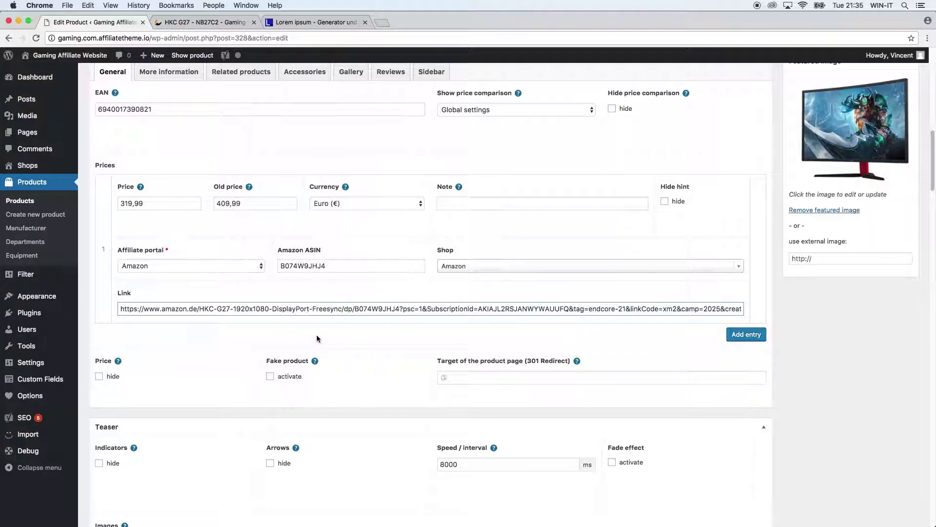
left_click(327, 308)
triple_click(327, 308)
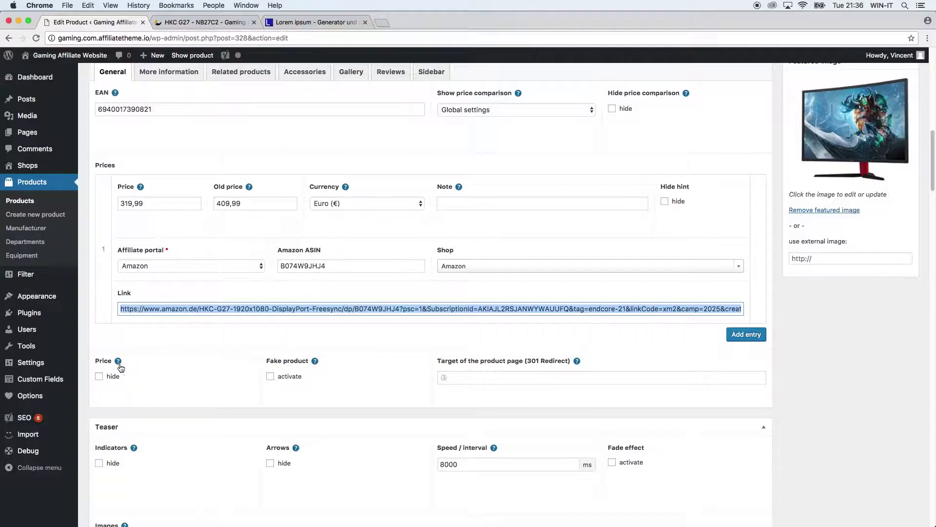
Step: Examine the option for hiding the price and compare it with the price box on the live product page
mouse_move(120, 366)
left_click(210, 22)
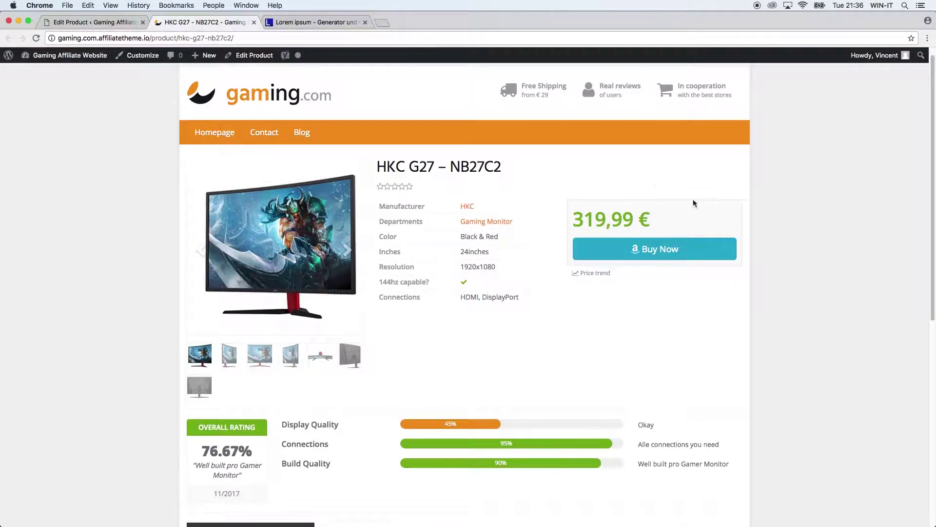
left_click(78, 21)
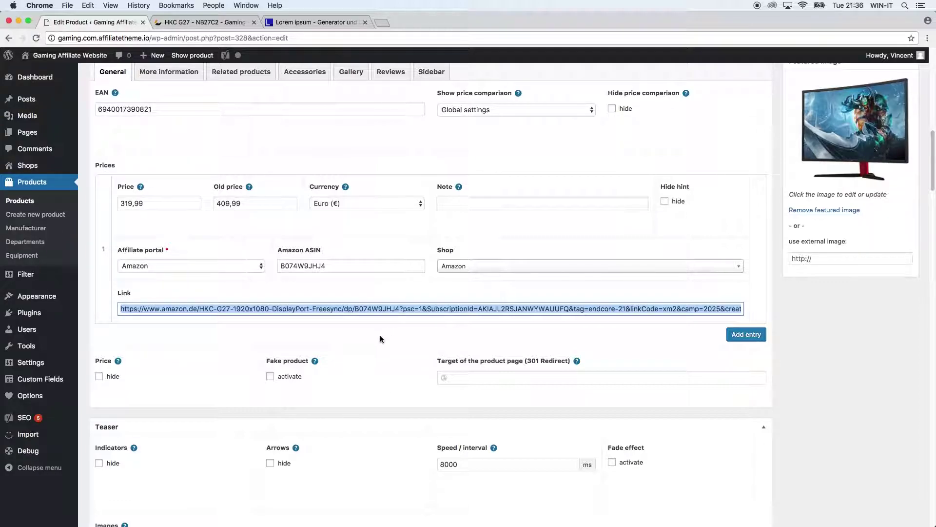
Step: Activate the Fake product option for the HKC G27 – NB27C2 and update the product
left_click(289, 380)
left_click(288, 380)
scroll(366, 369, "up", 10)
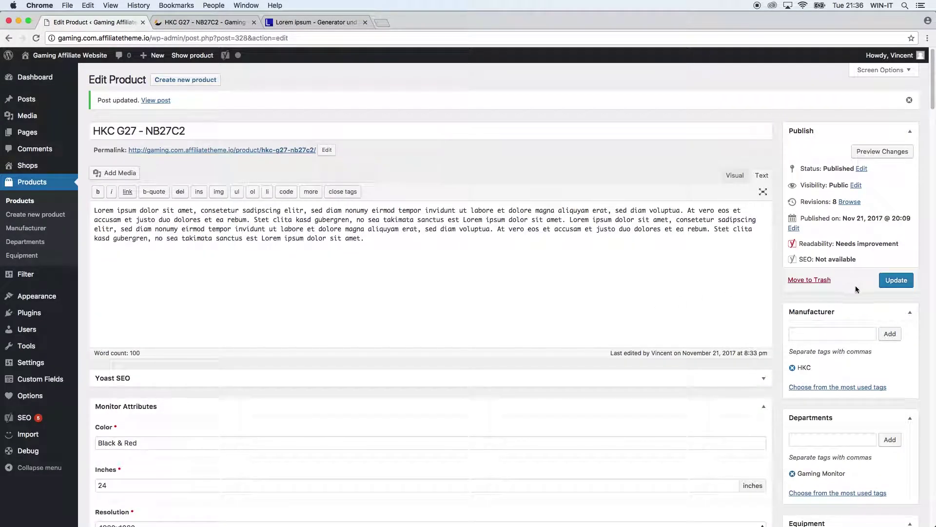
left_click(895, 280)
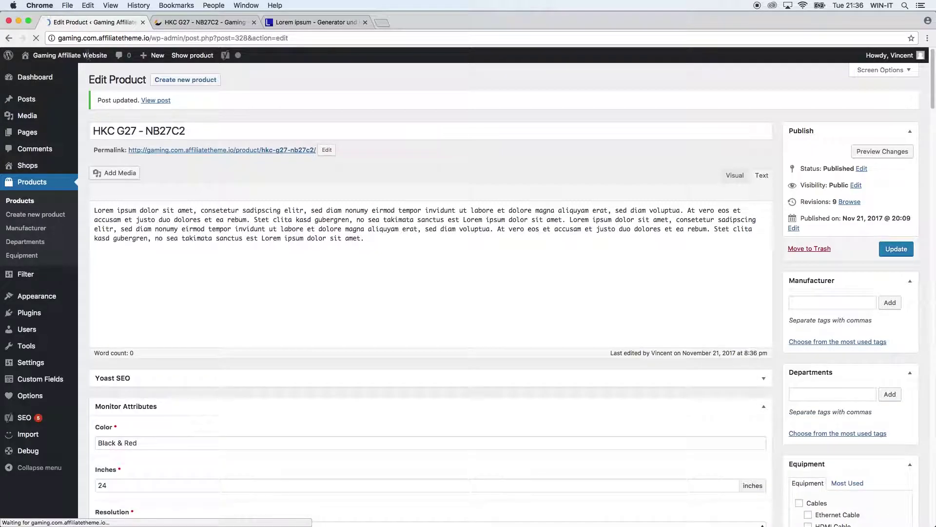
Step: Open the site's homepage in a separate tab and check where the HKC G27 – NB27C2 link in the comparison table leads
left_click(88, 57, "super")
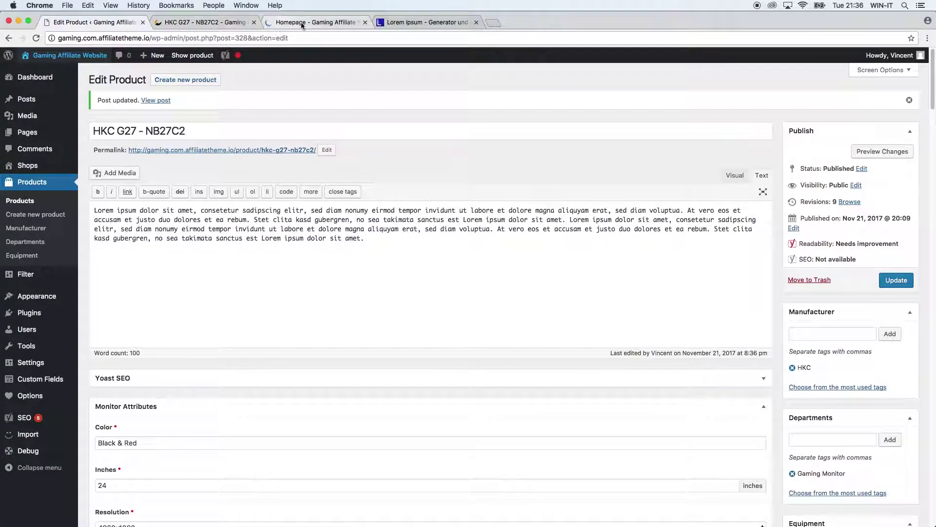
left_click(306, 23)
left_click_drag(306, 23, 195, 22)
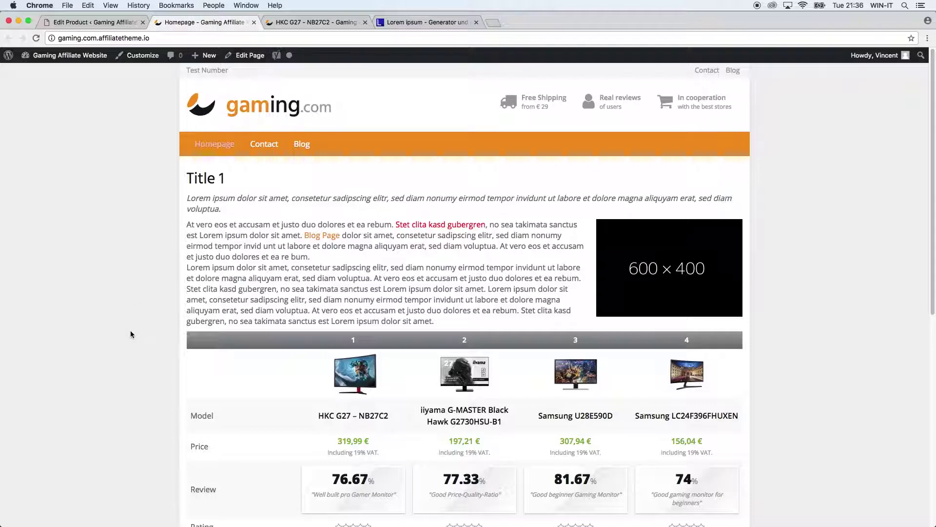
scroll(132, 333, "down", 2)
scroll(132, 334, "down", 5)
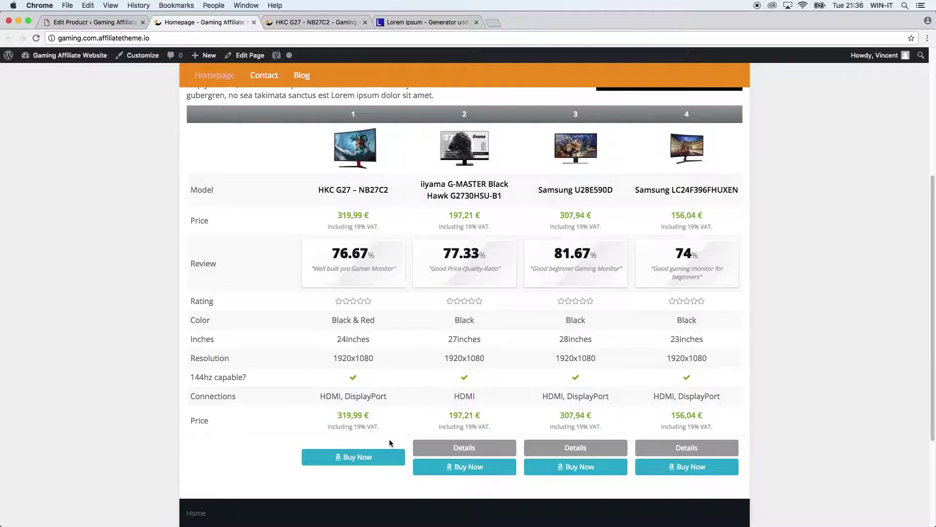
left_click(378, 196)
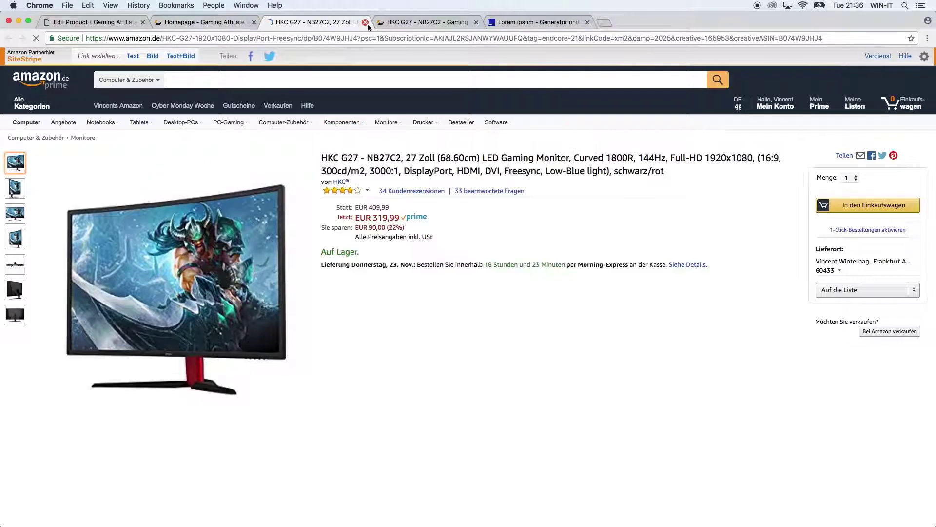
left_click(365, 22)
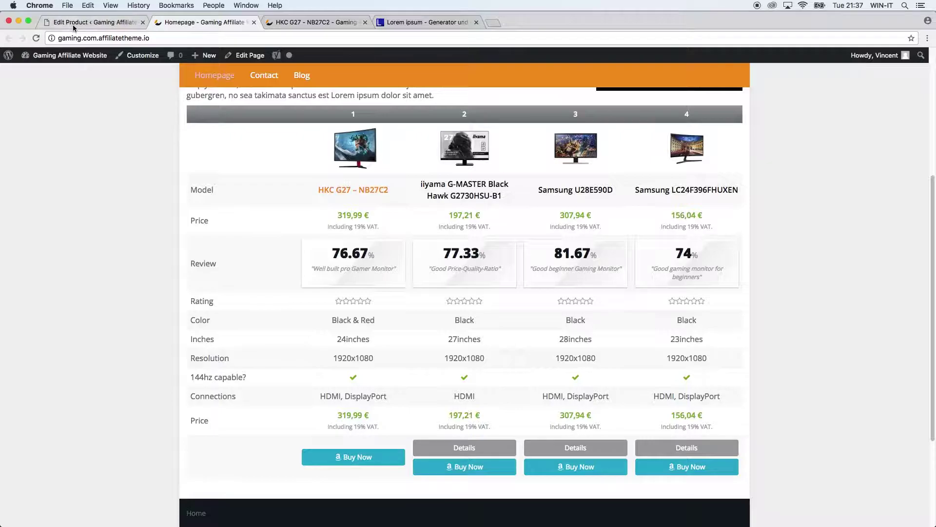
Step: Deactivate the Fake product option in the product's general settings
left_click(93, 22)
scroll(326, 430, "down", 3)
scroll(326, 430, "down", 10)
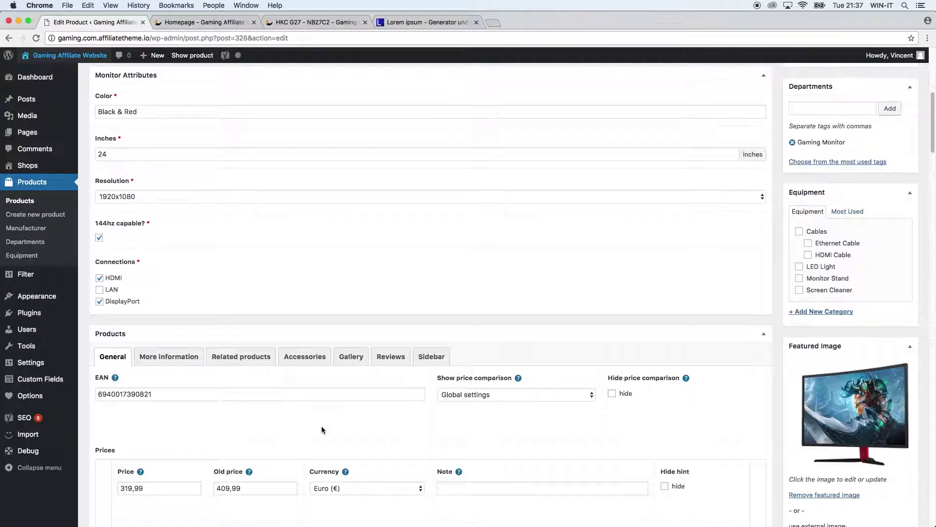
left_click(271, 302)
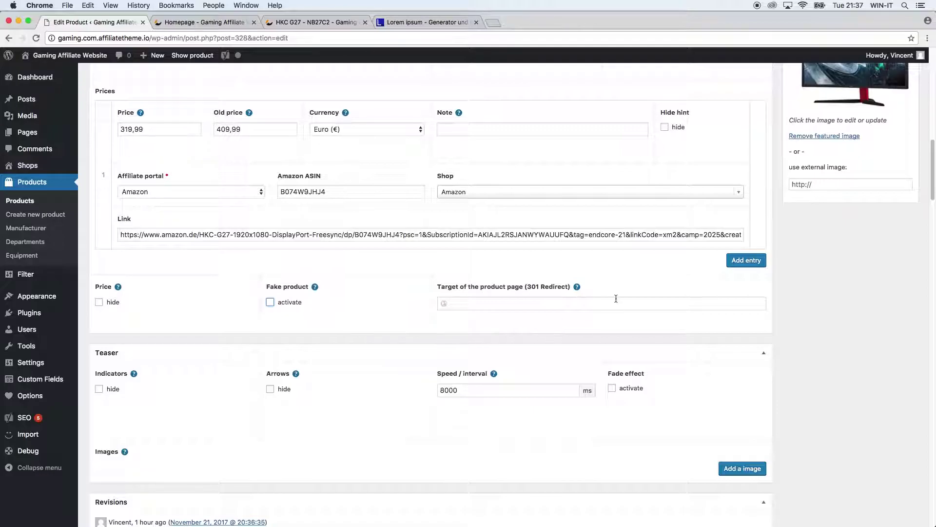
Step: Turn on highlighting for the product and set its highlight text to "Test Winner"
scroll(614, 299, "up", 5)
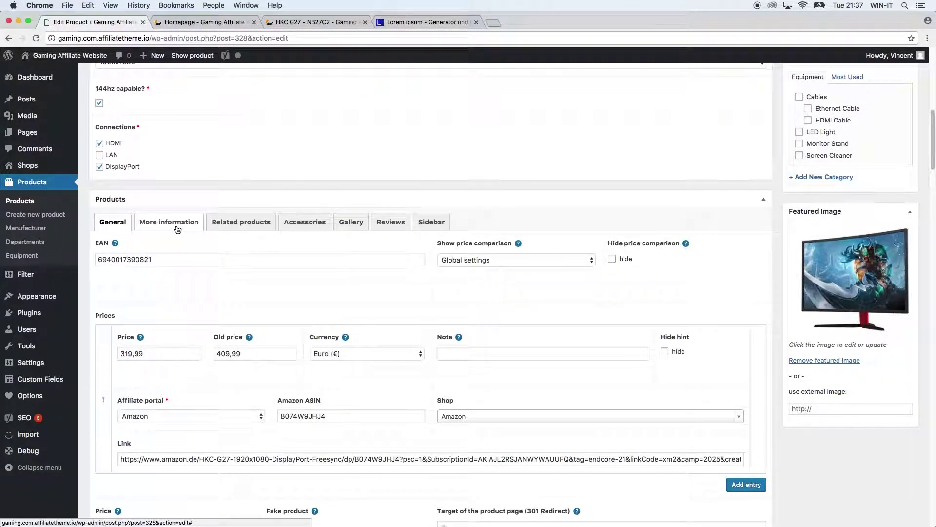
left_click(178, 227)
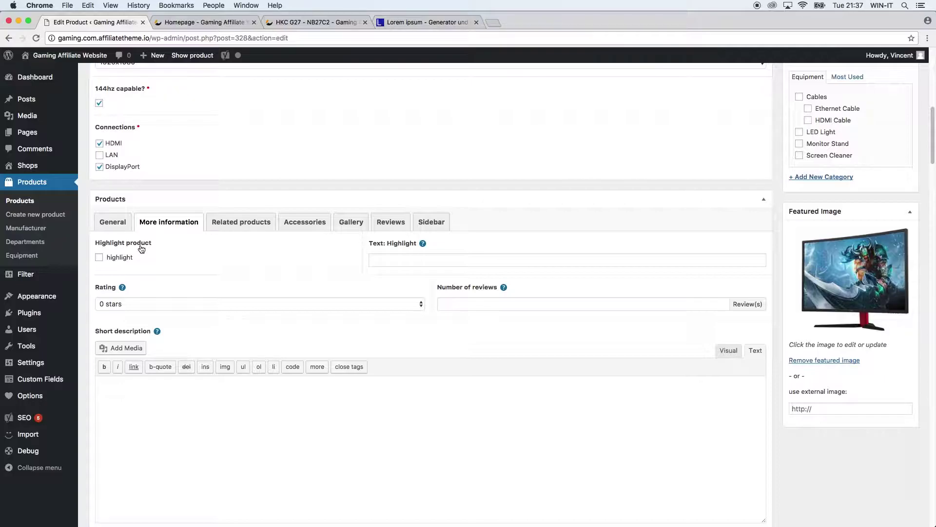
left_click(101, 259)
left_click(391, 264)
type("Test Winnter")
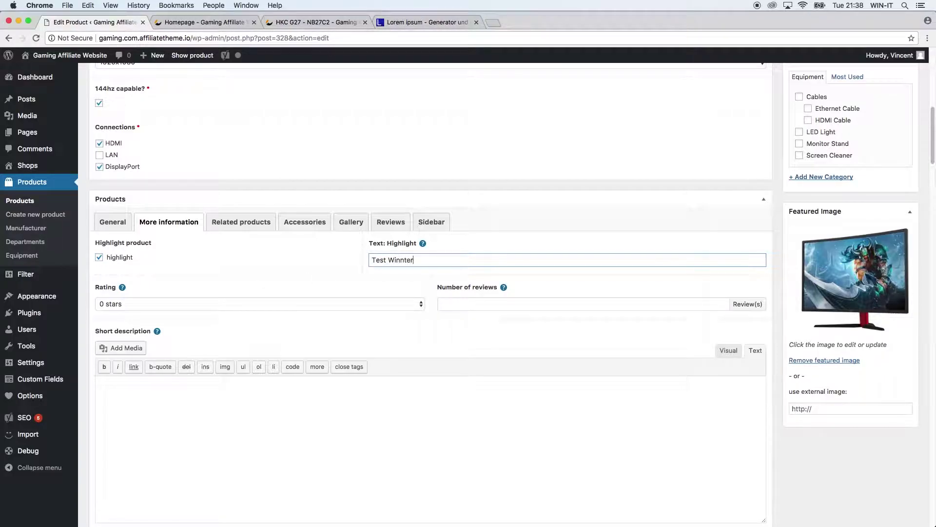
key("Left")
key("Left")
key("Left")
key("BackSpace")
Step: Update the product and check its highlight label in the reloaded homepage comparison table
scroll(697, 275, "up", 10)
left_click(896, 280)
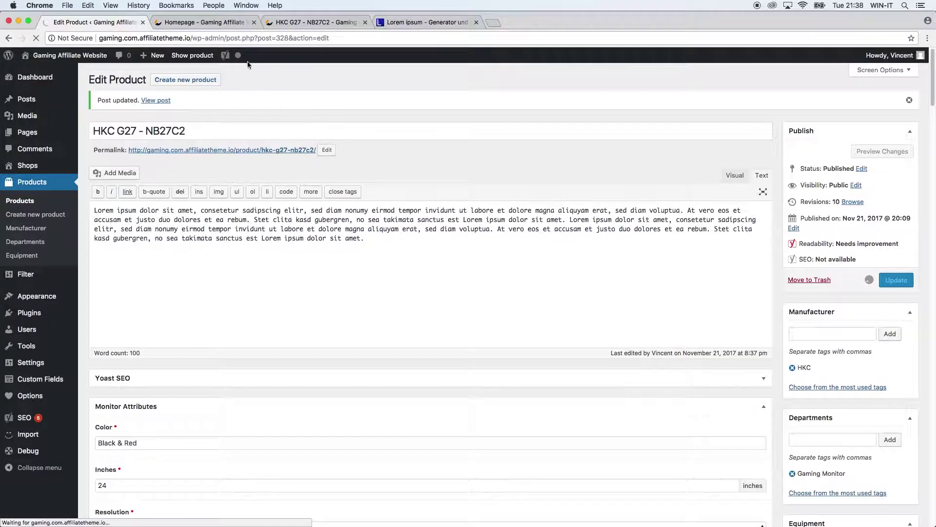
left_click(205, 23)
left_click(35, 38)
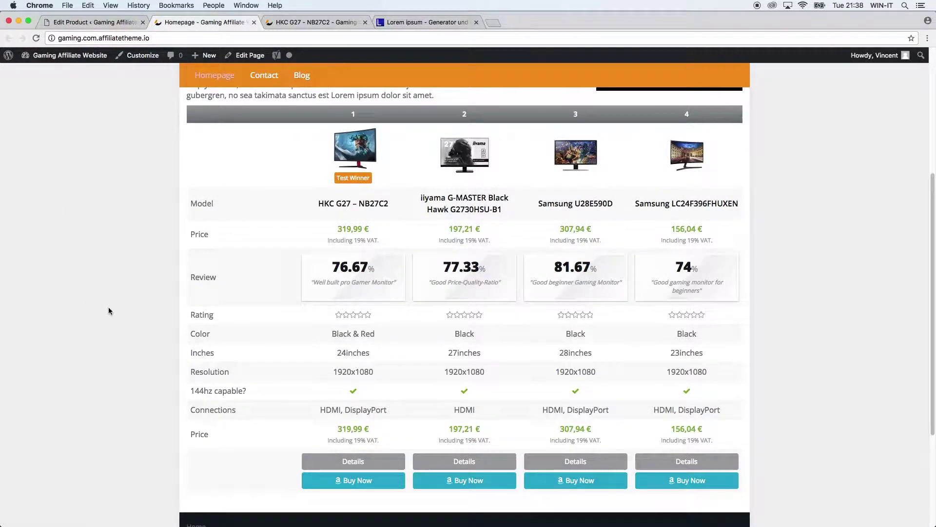
scroll(109, 312, "up", 1)
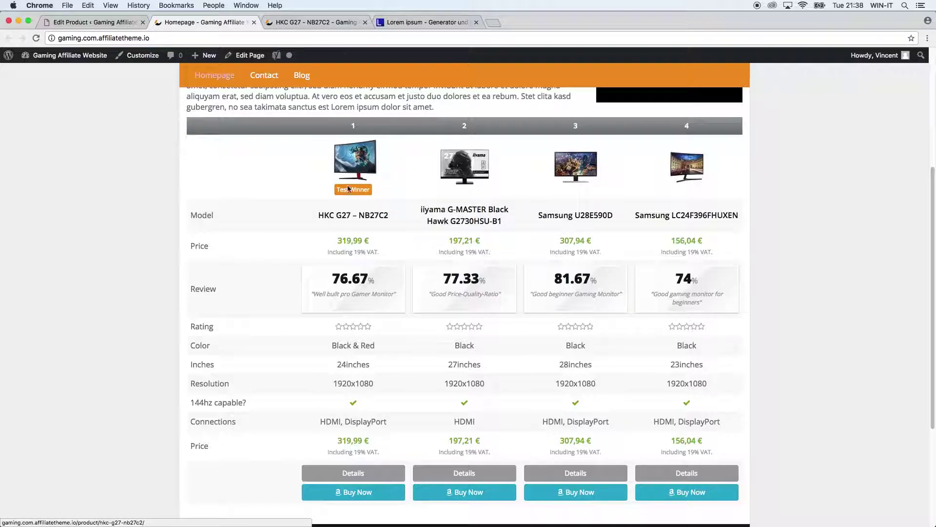
scroll(297, 253, "up", 5)
scroll(308, 265, "down", 5)
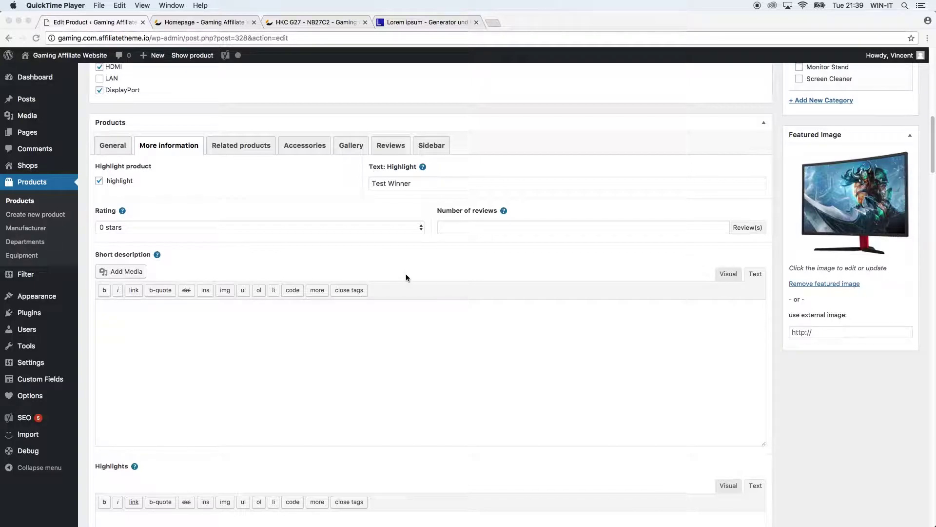
left_click(339, 256)
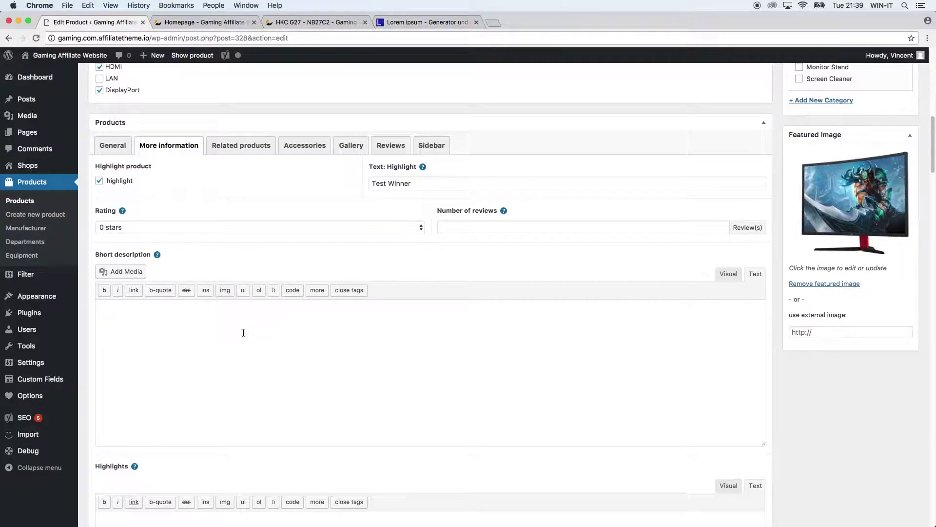
scroll(276, 342, "down", 2)
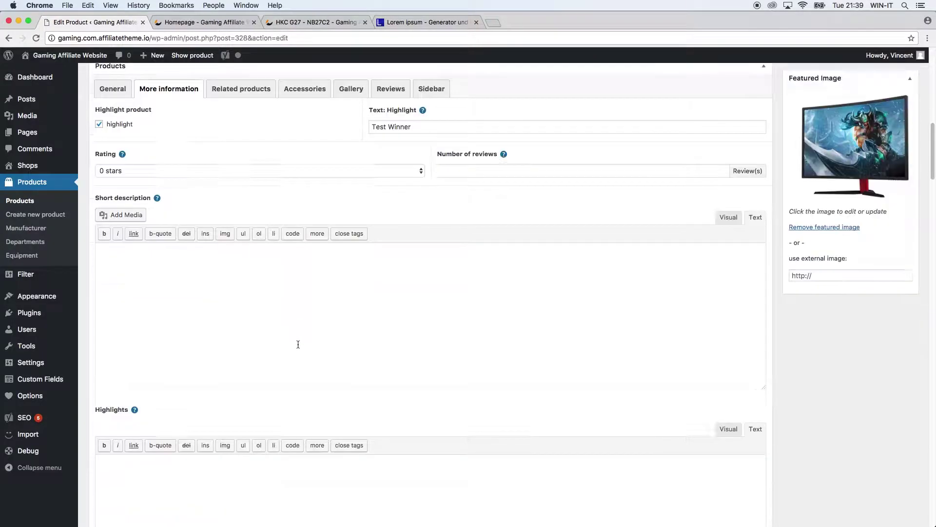
left_click(272, 318)
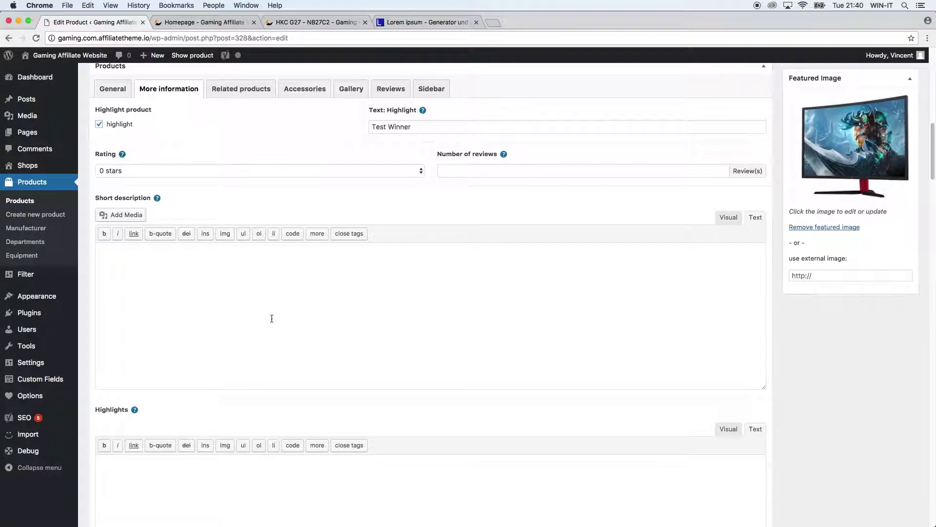
left_click(421, 22)
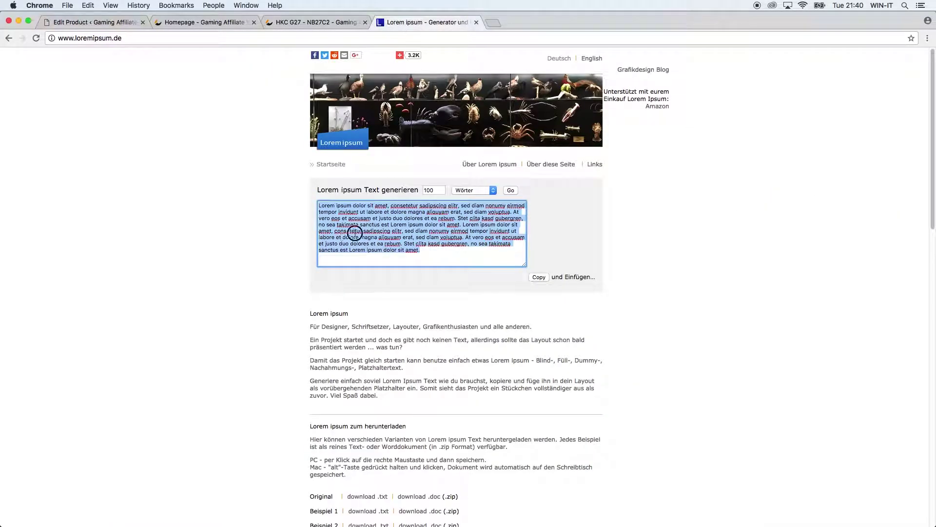
left_click(455, 218)
left_click_drag(454, 218, 316, 205)
key("super+c")
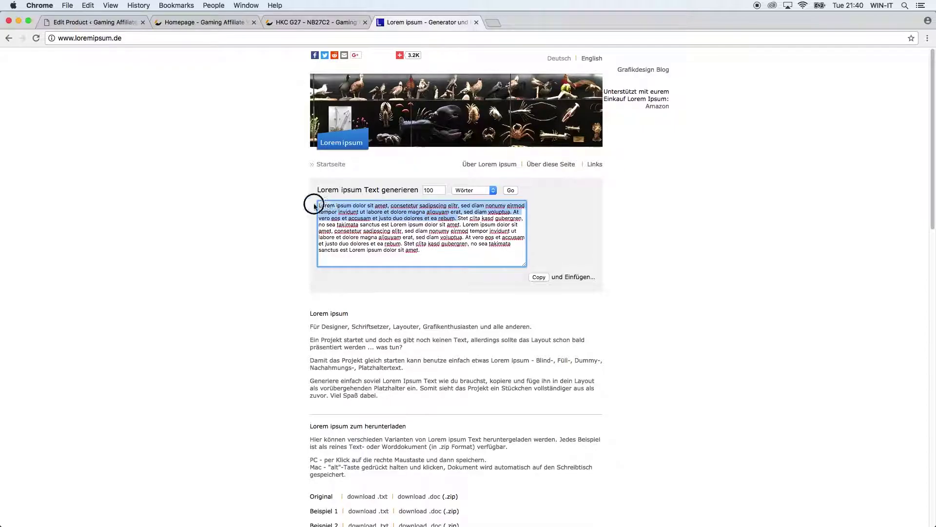
left_click(90, 23)
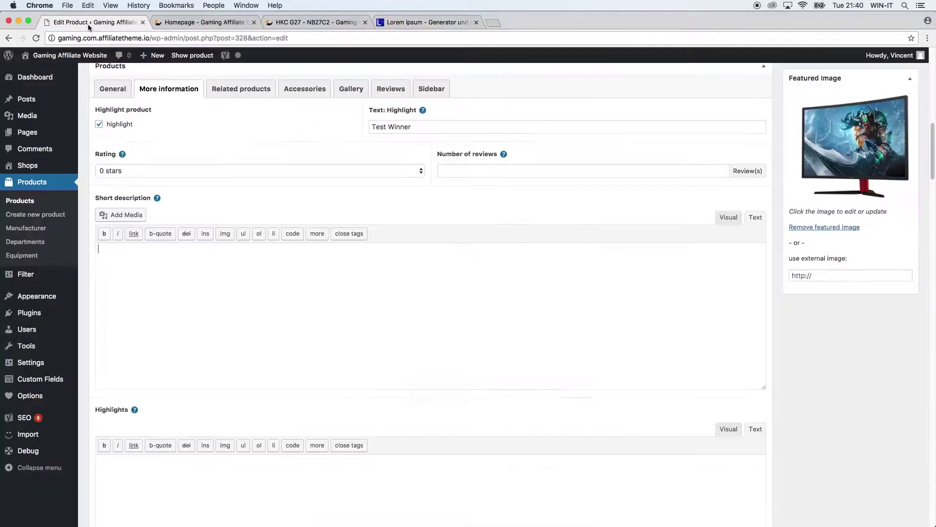
left_click(223, 295)
key("super+v")
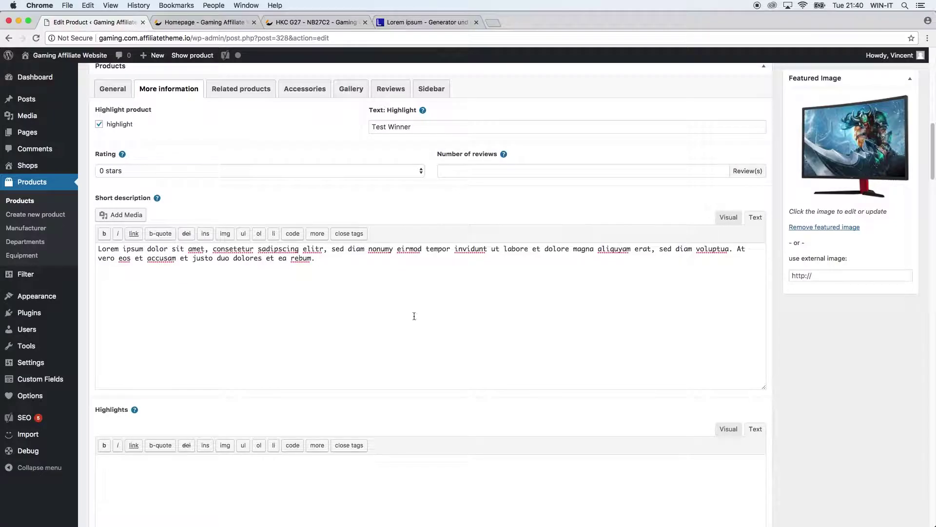
Step: Update the product and check where the short description appears on the reloaded live product page
scroll(842, 305, "up", 10)
left_click(896, 280)
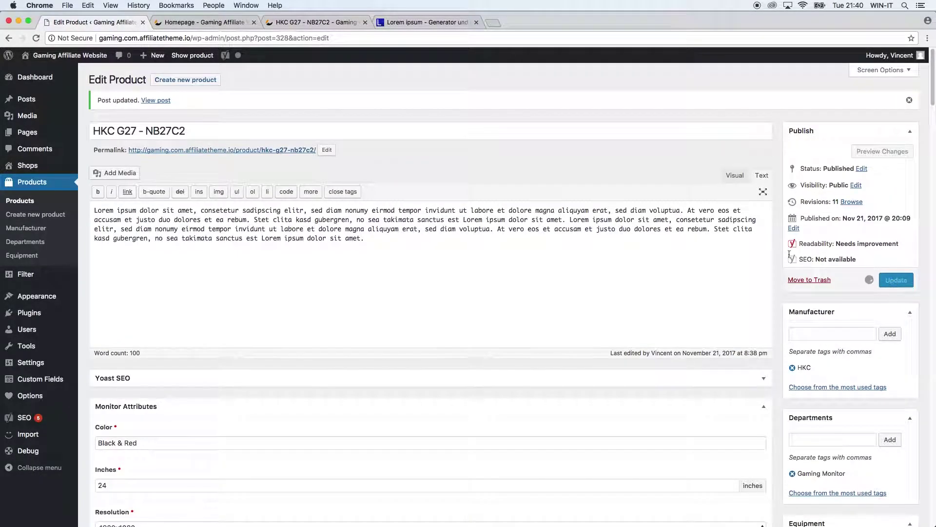
left_click(285, 24)
left_click(36, 38)
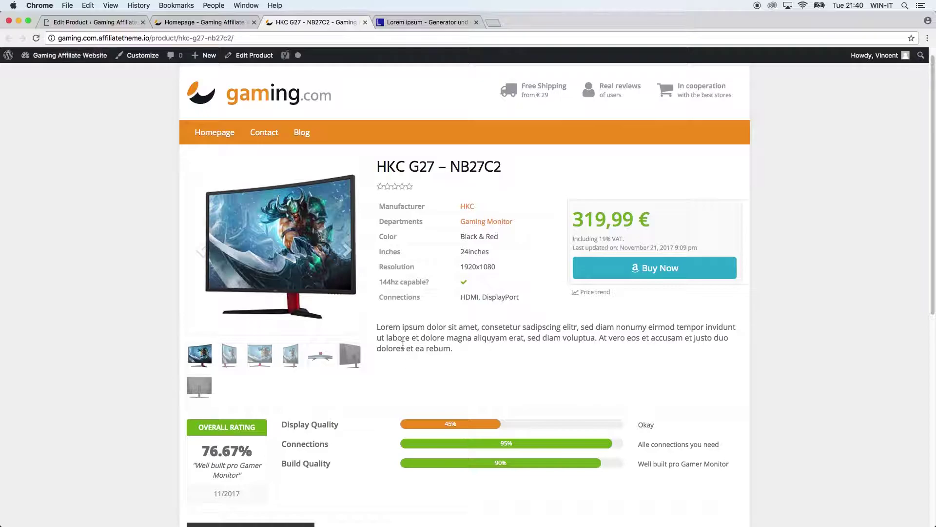
left_click_drag(378, 325, 437, 354)
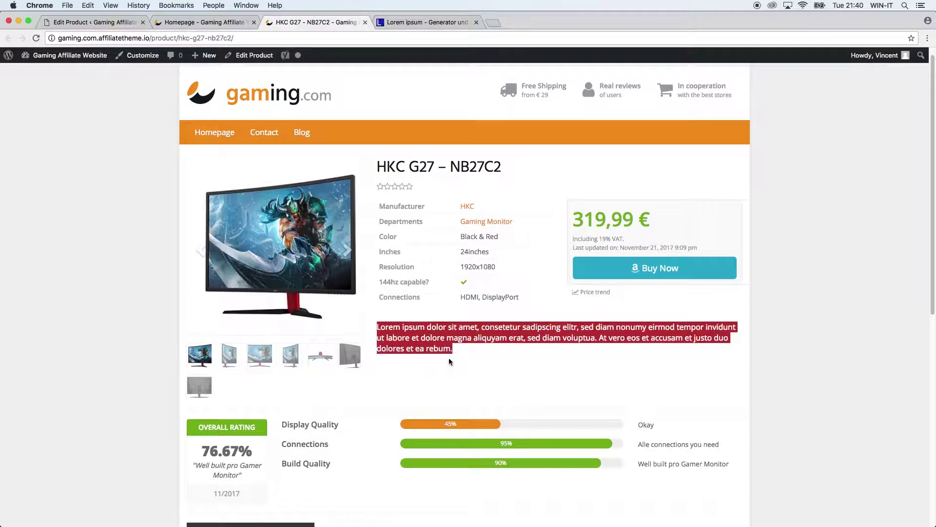
left_click(406, 299)
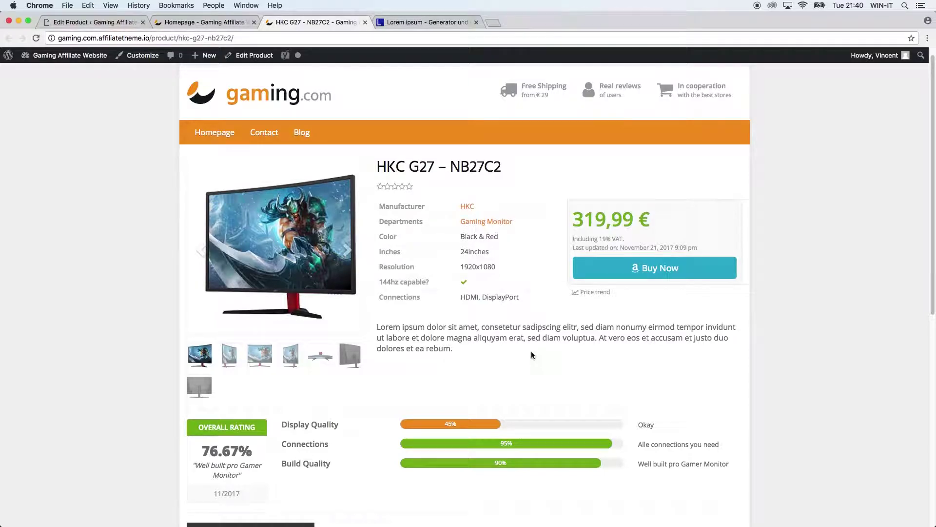
scroll(531, 352, "down", 15)
scroll(521, 355, "up", 15)
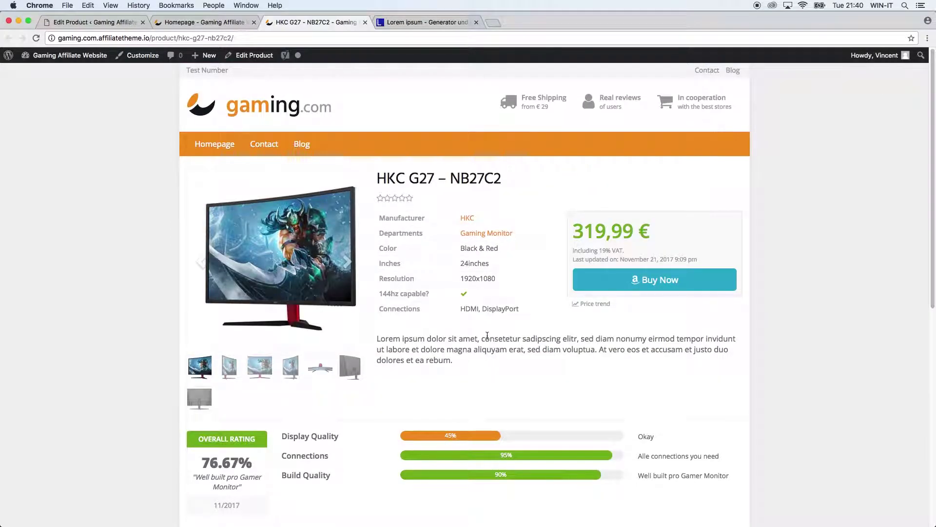
Step: Examine the Highlights editor beneath the short description in the product's edit form
left_click(111, 23)
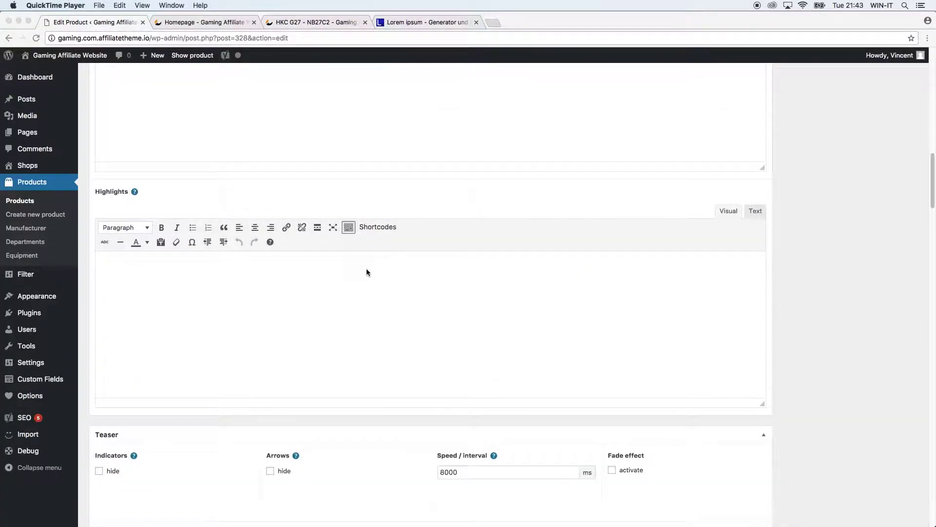
left_click(303, 280)
scroll(259, 293, "up", 6)
scroll(274, 311, "down", 6)
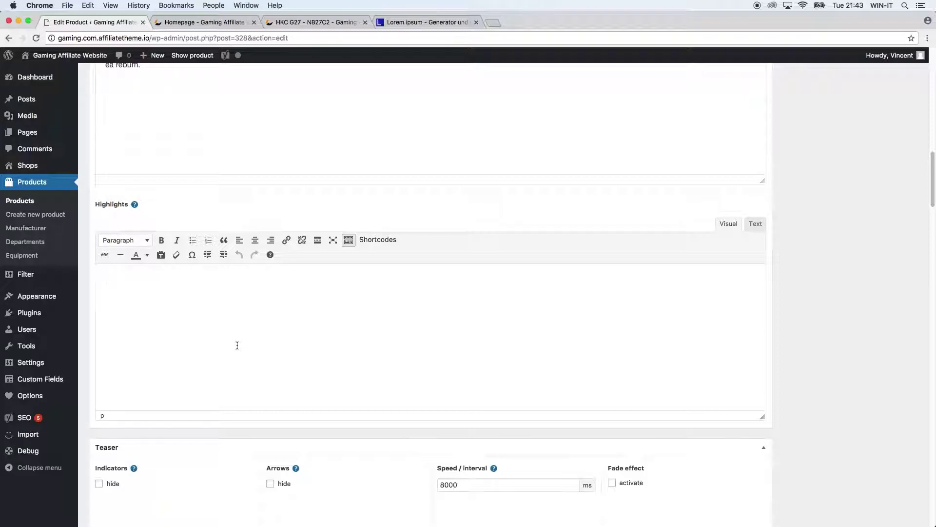
Step: Inspect the HKC G27 – NB27C2 product box below the homepage comparison table, including its short description
left_click(298, 23)
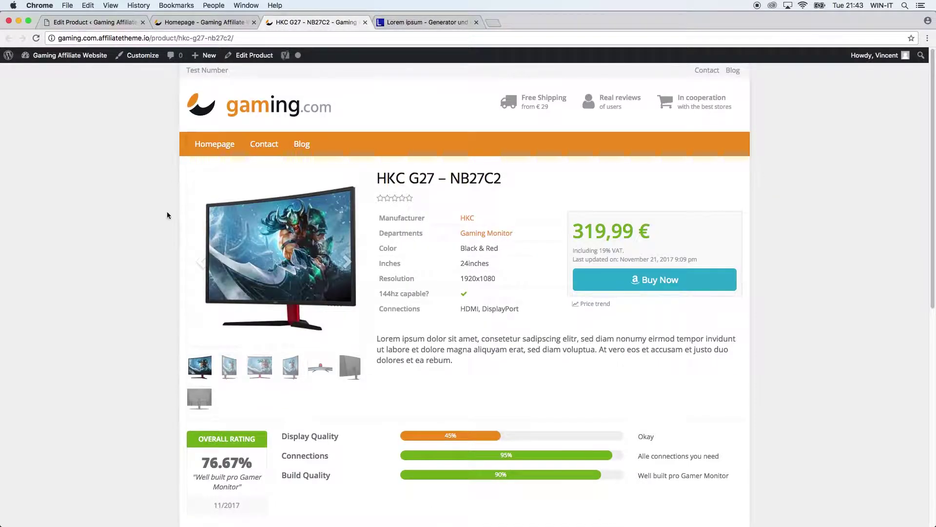
left_click(195, 23)
scroll(148, 292, "down", 13)
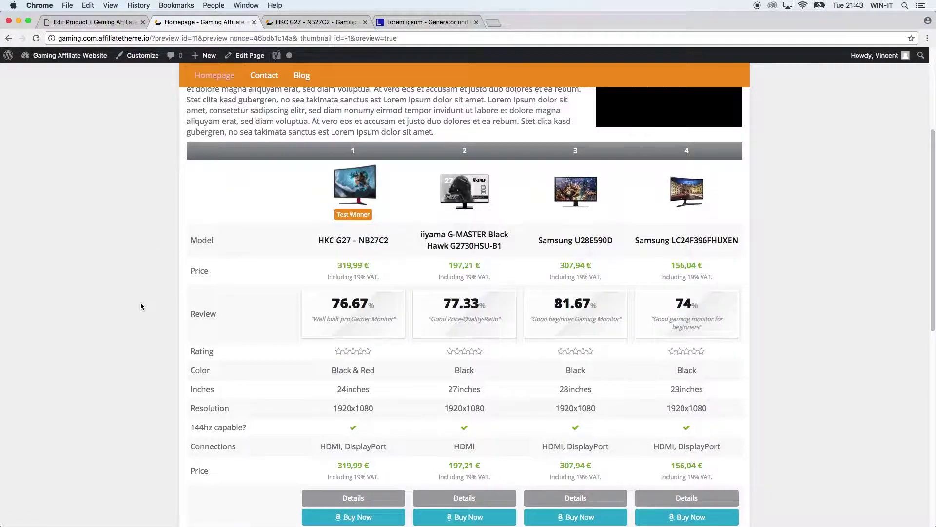
scroll(98, 270, "up", 4)
scroll(73, 370, "down", 1)
mouse_move(261, 356)
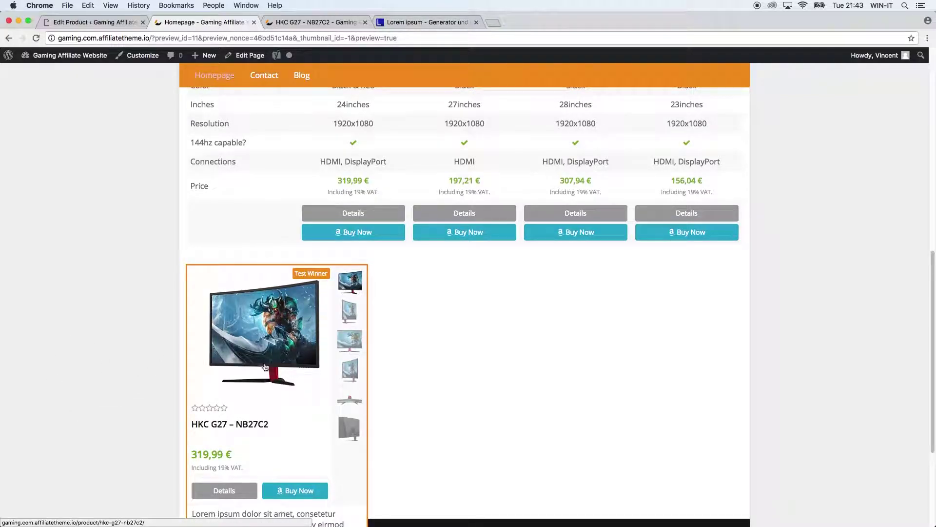
scroll(270, 341, "down", 1)
scroll(270, 341, "down", 2)
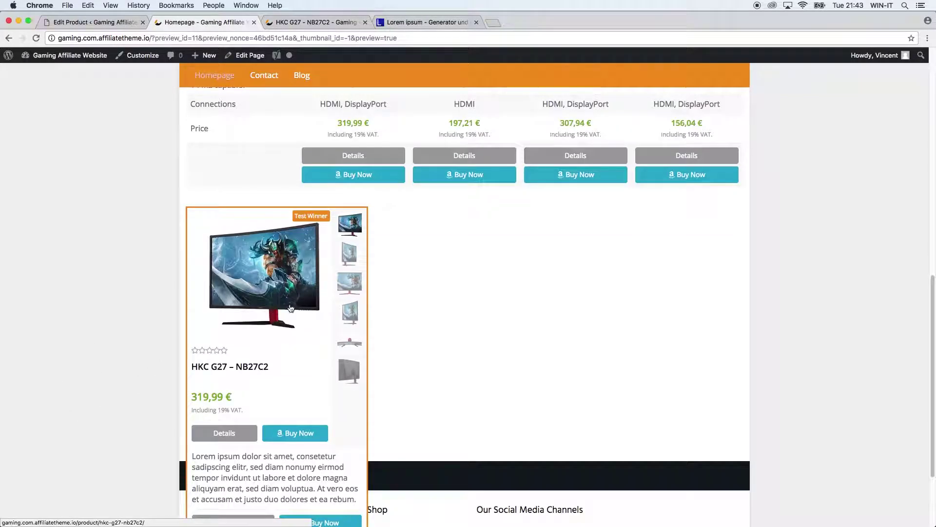
scroll(275, 287, "down", 3)
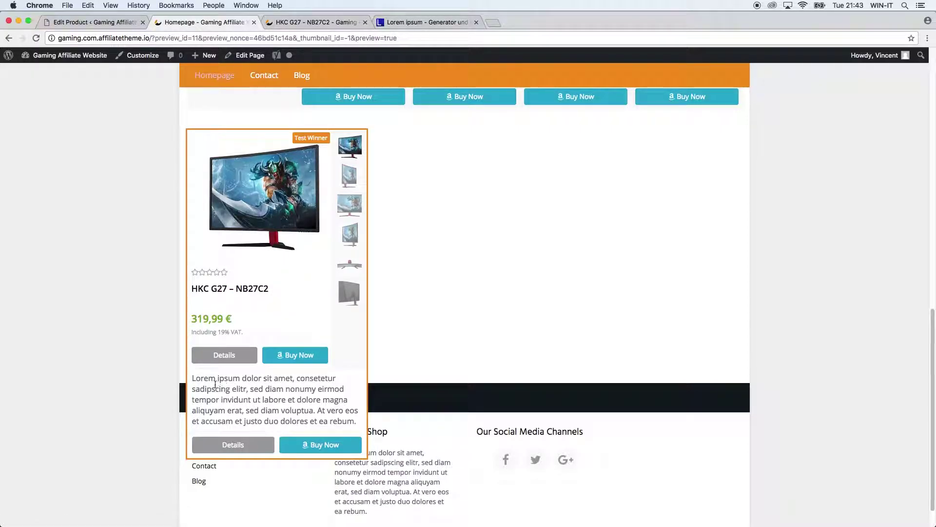
Step: Copy the short description from the homepage product box into the product's Highlights field, keeping only the first sentence
left_click_drag(194, 378, 356, 427)
key("super+c")
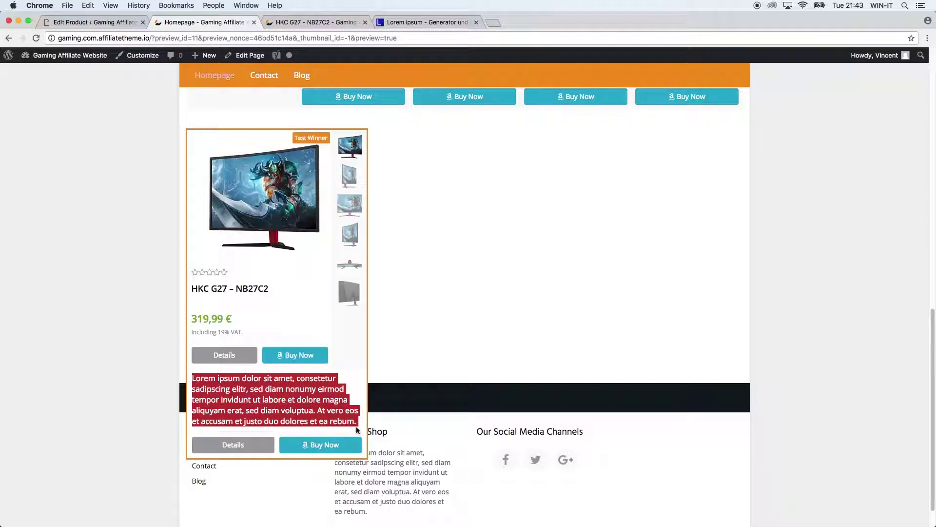
left_click(91, 24)
left_click(262, 365)
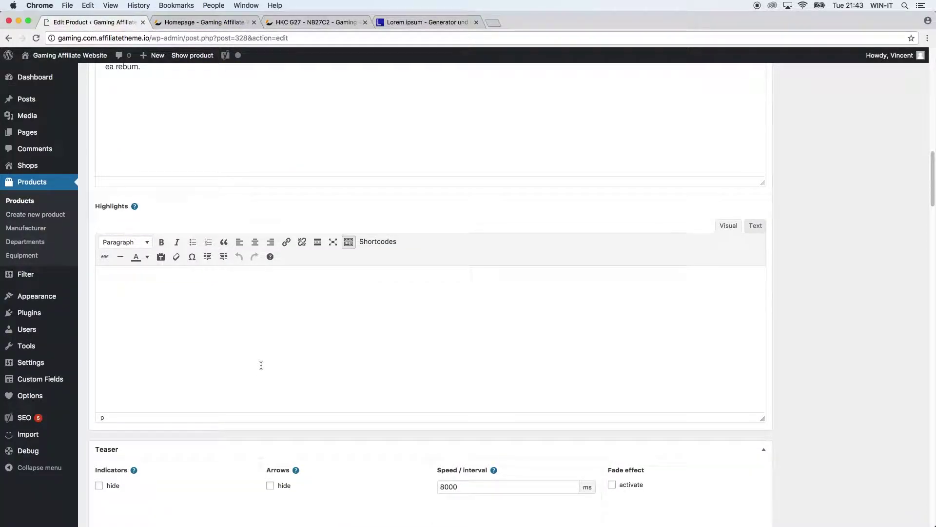
key("super+v")
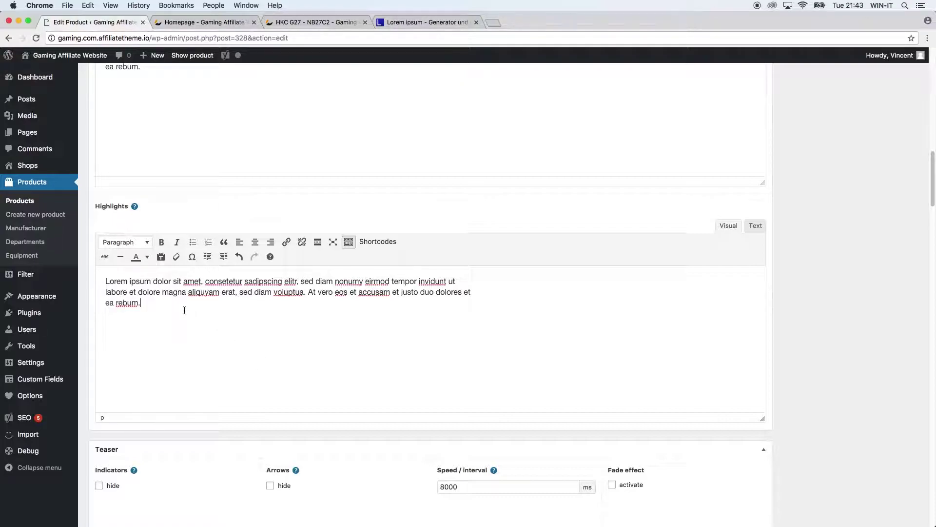
left_click_drag(309, 292, 315, 302)
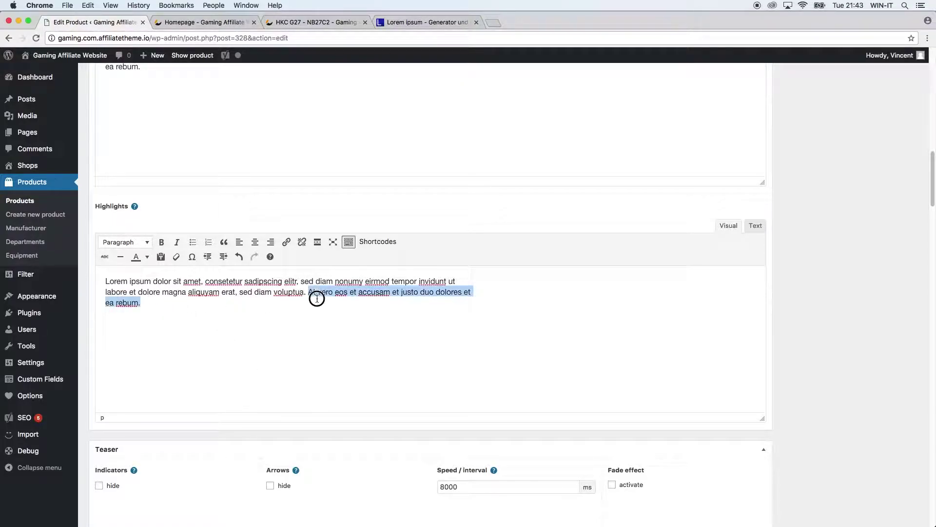
key("BackSpace")
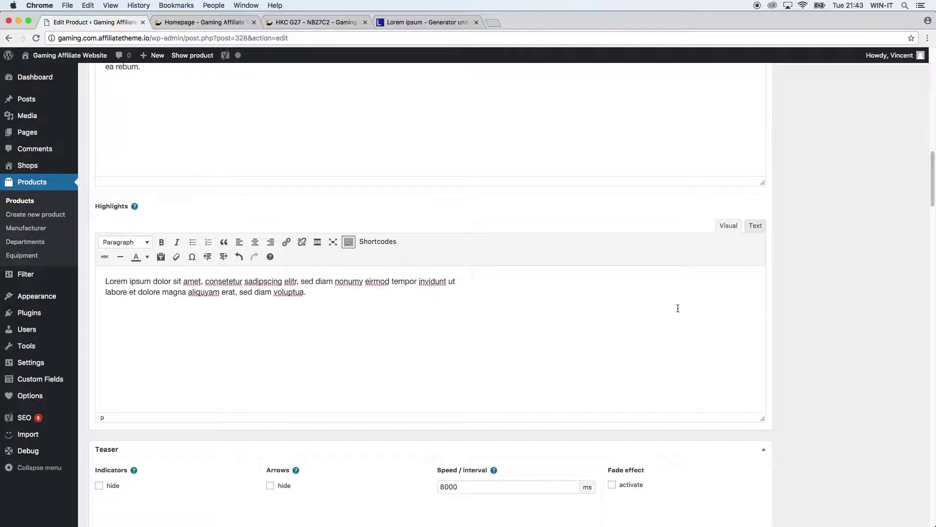
Step: Update the product and check its product box on the reloaded homepage
scroll(792, 324, "up", 15)
left_click(894, 280)
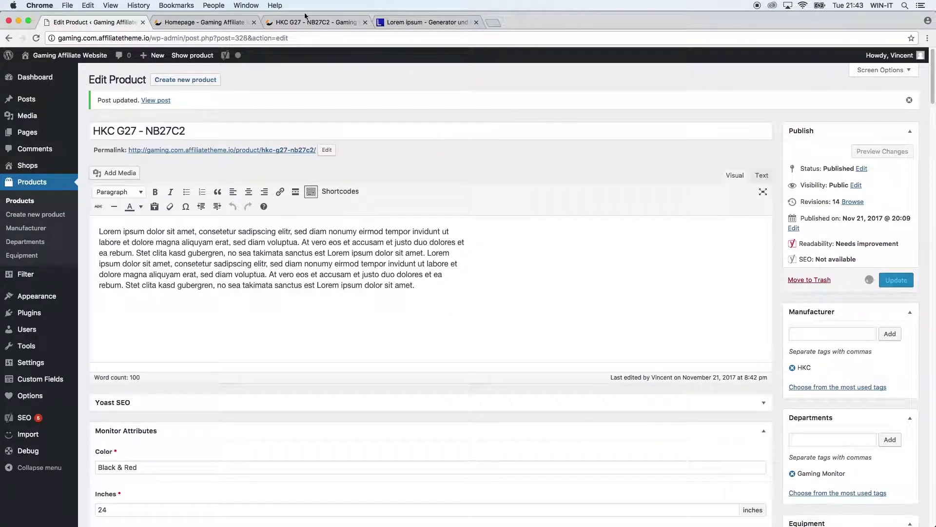
left_click(200, 22)
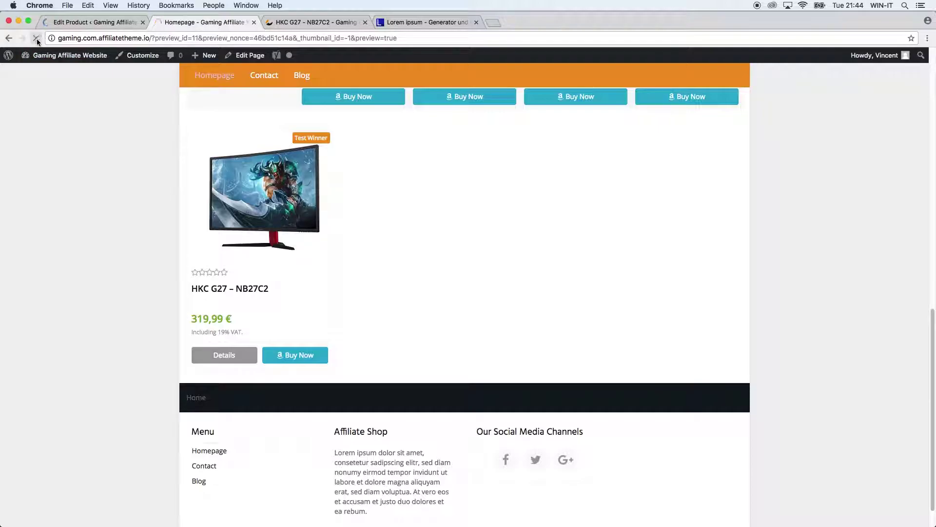
left_click(37, 41)
mouse_move(251, 241)
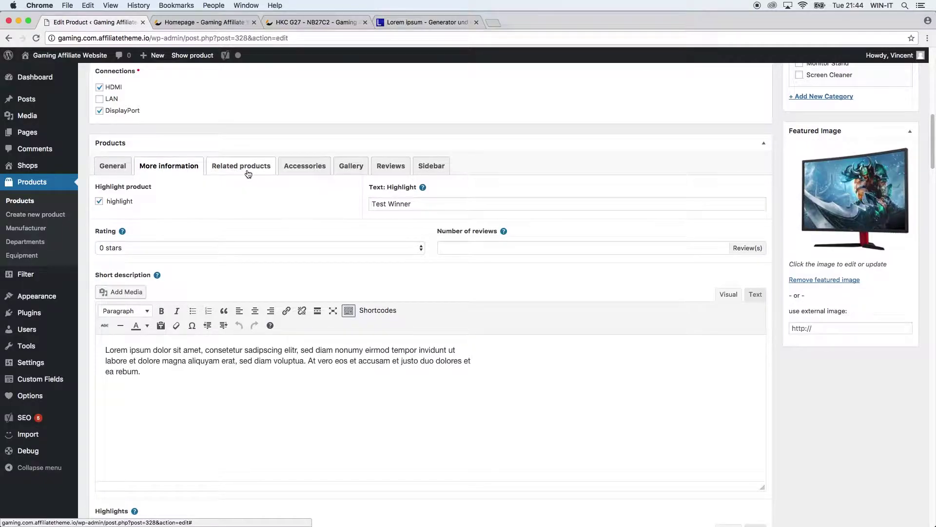
Step: Update the product after opening its related products settings, and check the Related Products section of the reloaded live page
left_click(248, 174)
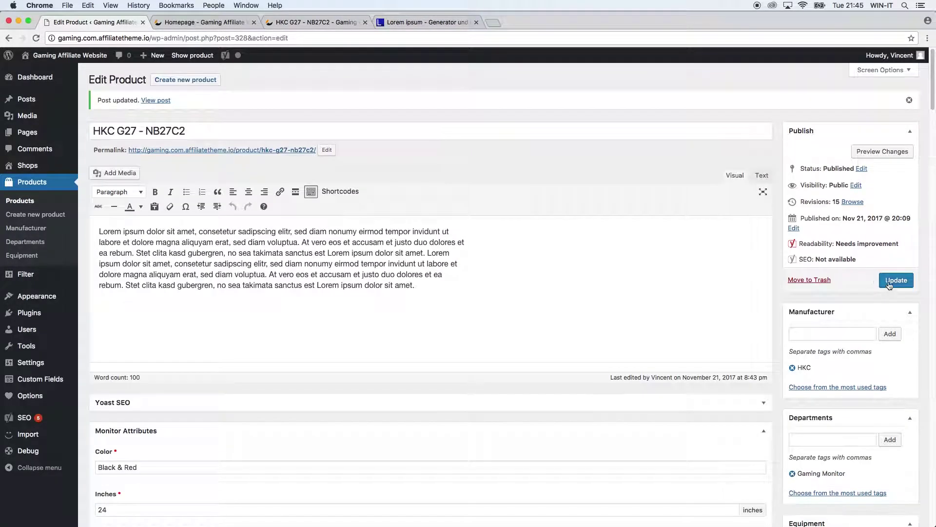
left_click(890, 281)
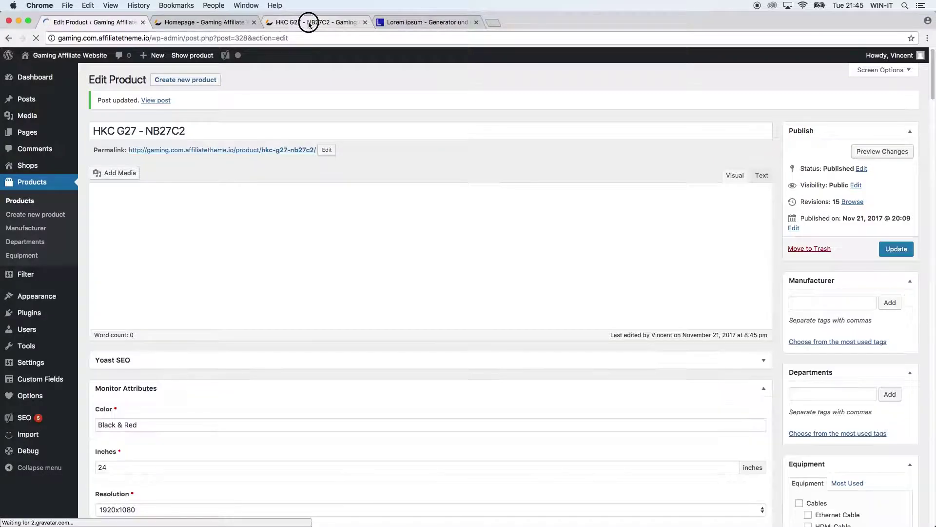
left_click_drag(309, 23, 217, 19)
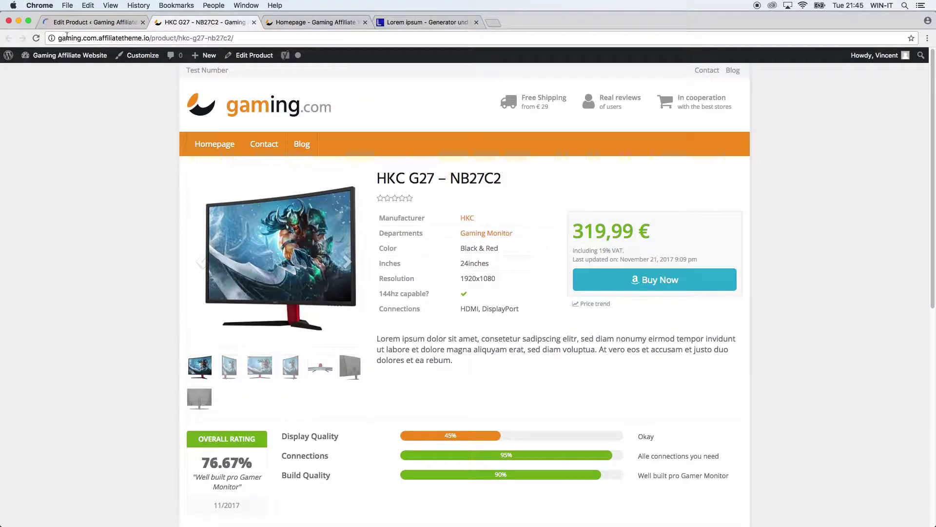
left_click(36, 37)
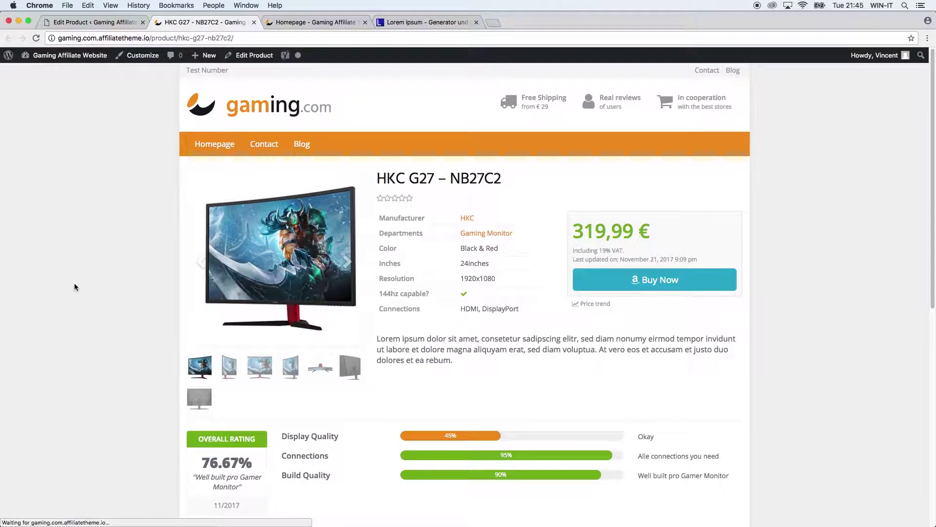
scroll(101, 346, "down", 5)
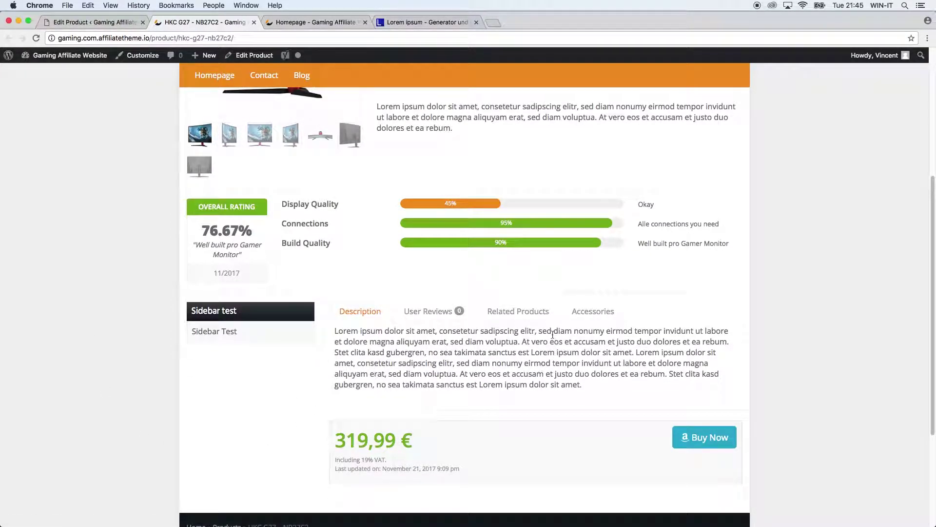
left_click(534, 312)
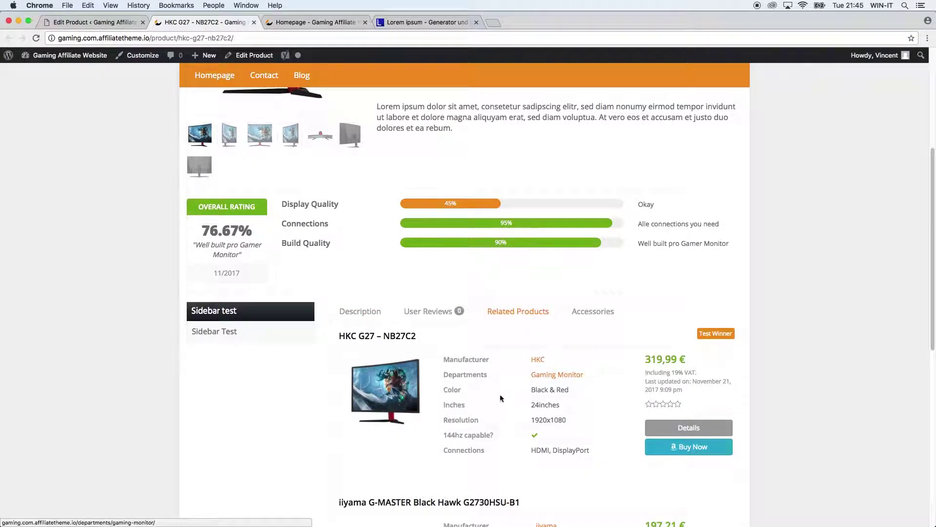
scroll(492, 407, "down", 4)
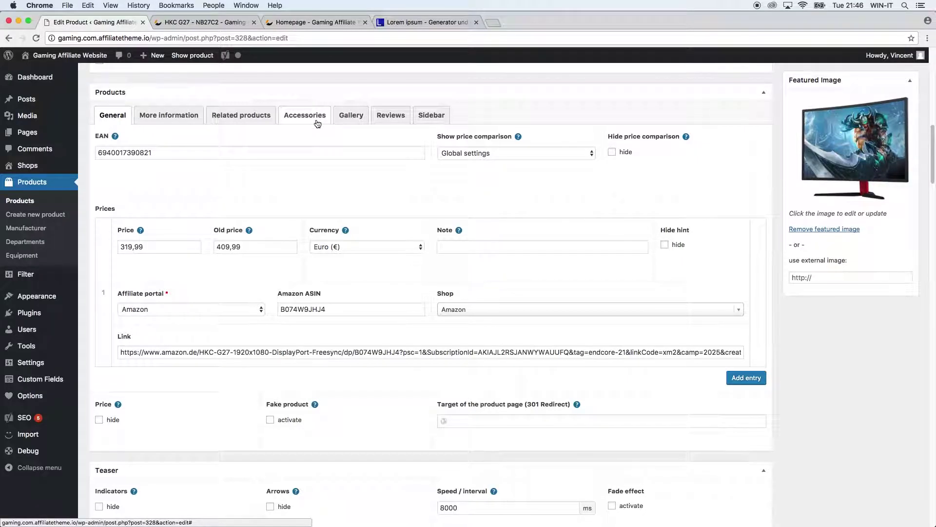
Step: Compare the product's linked accessories in the edit form with the Accessories section on its live page
left_click(317, 119)
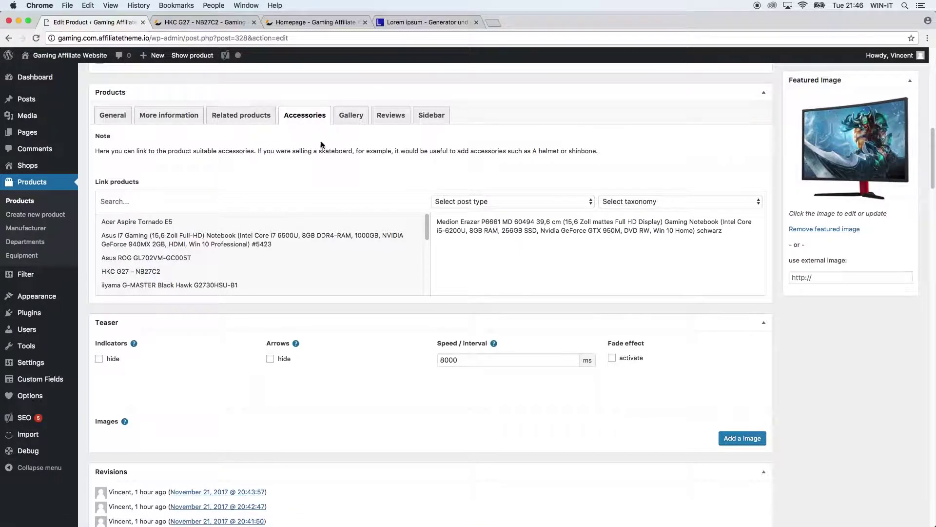
left_click(221, 25)
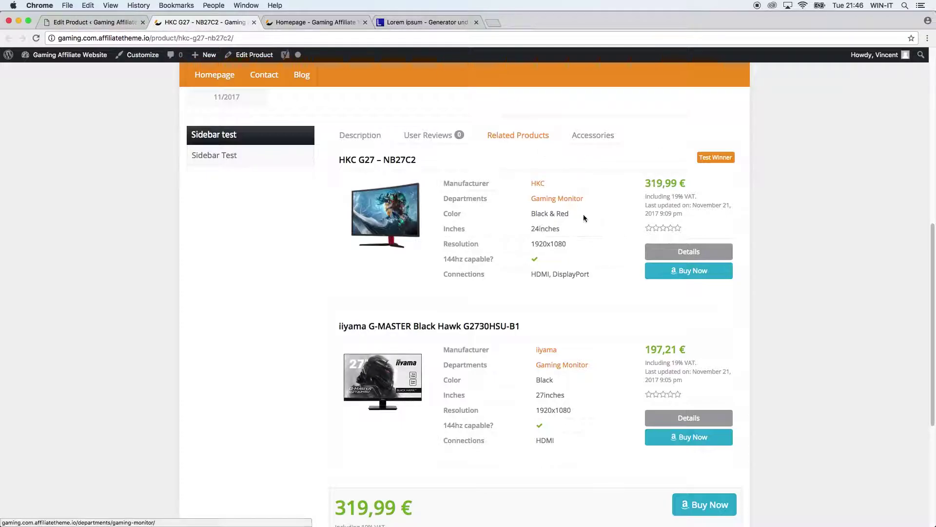
left_click(123, 25)
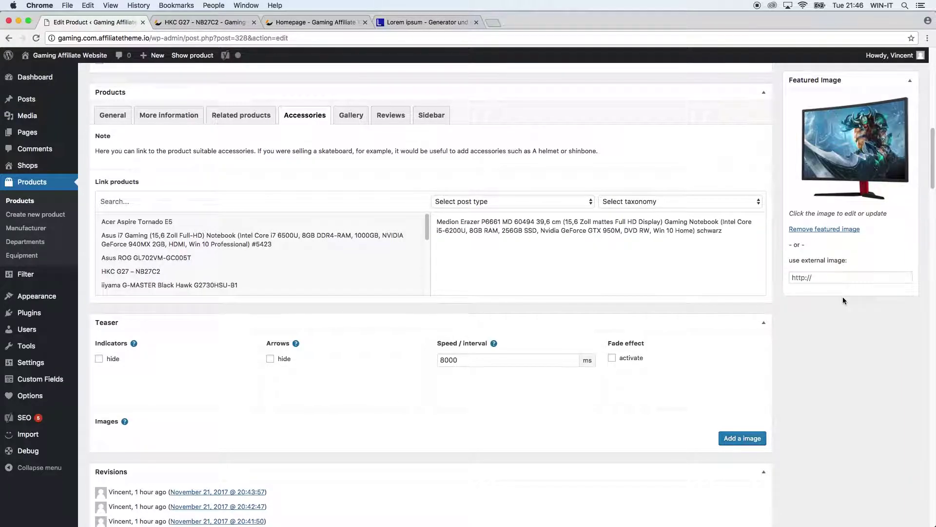
scroll(845, 295, "up", 3)
scroll(847, 291, "up", 10)
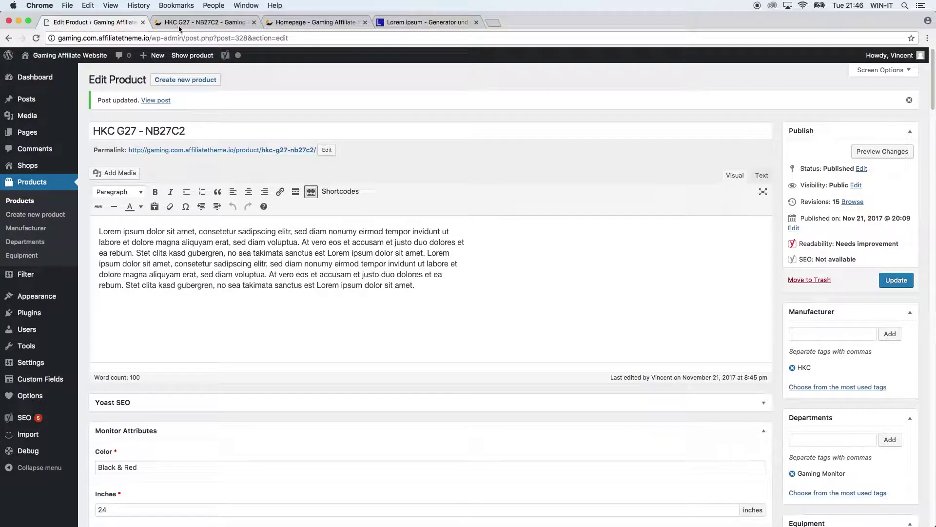
left_click(205, 22)
left_click(593, 136)
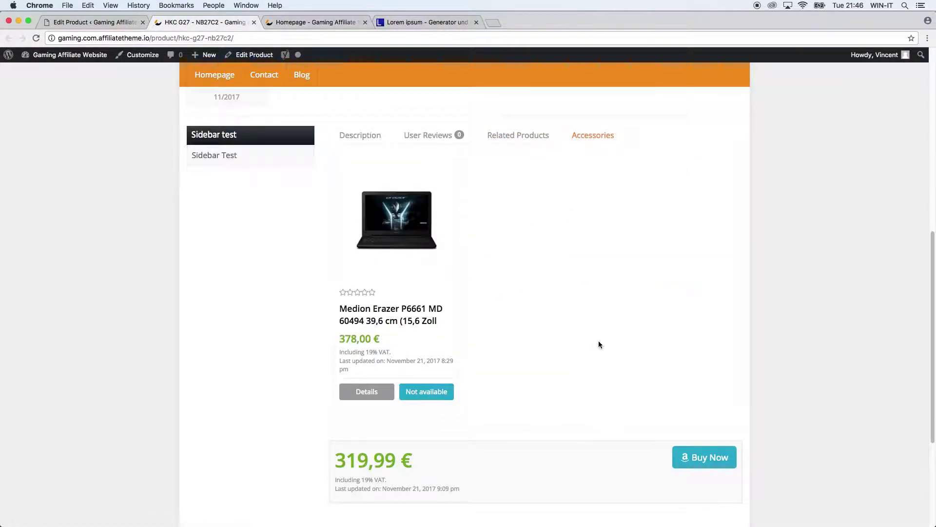
scroll(561, 254, "up", 3)
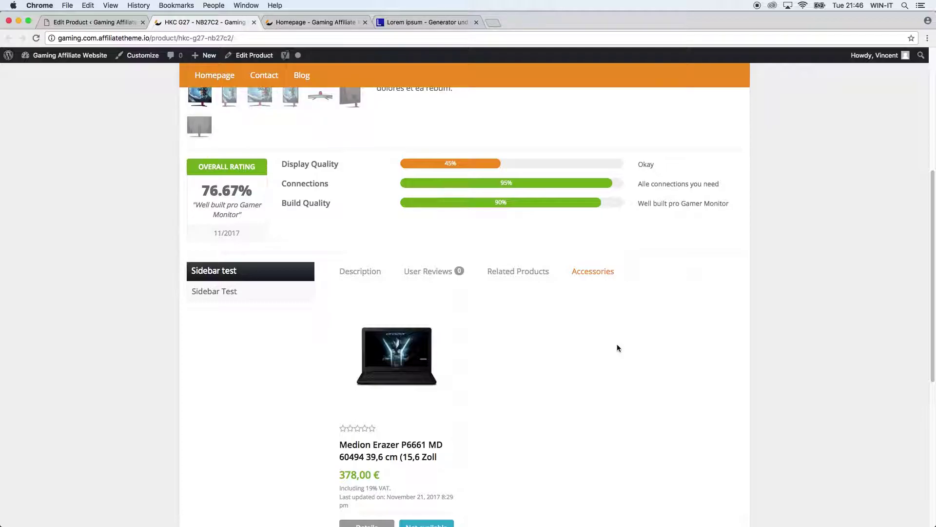
scroll(530, 390, "up", 6)
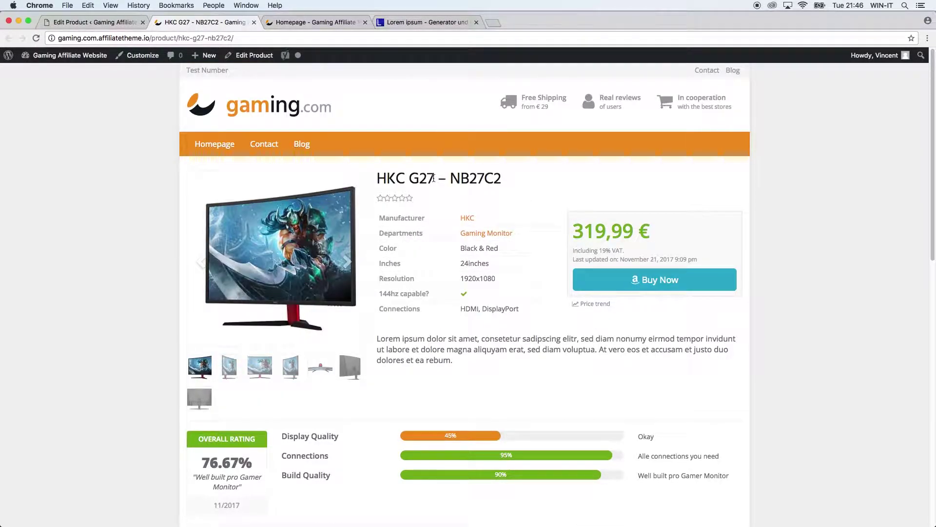
Step: Review the related products and accessories settings again in the product's edit form
key("ctrl+shift+Tab")
scroll(361, 432, "down", 1)
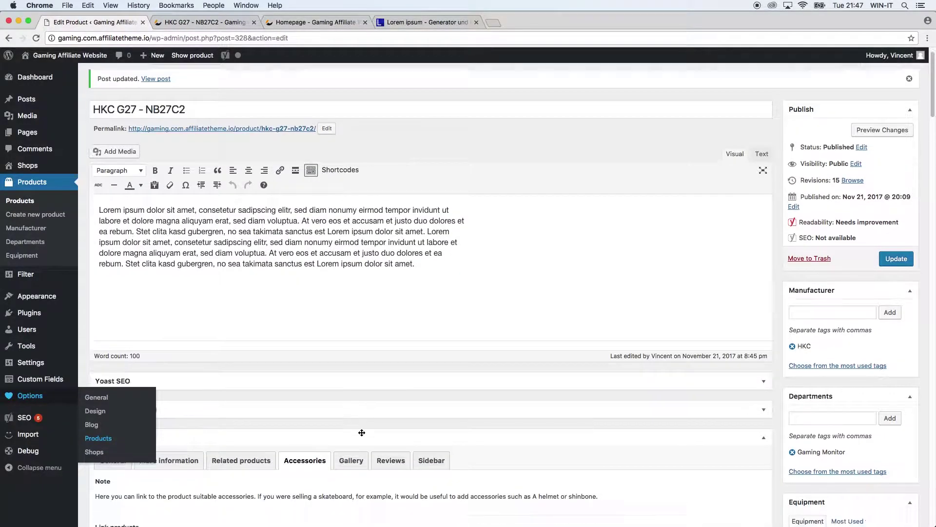
scroll(362, 432, "down", 3)
left_click(253, 323)
left_click(295, 324)
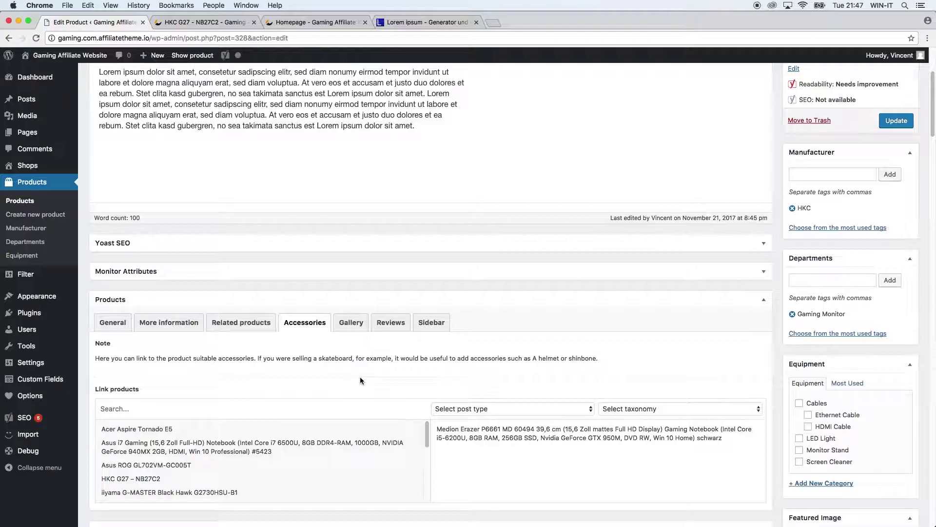
Step: View the Description section on the live product page and return to the product's edit form
left_click(184, 22)
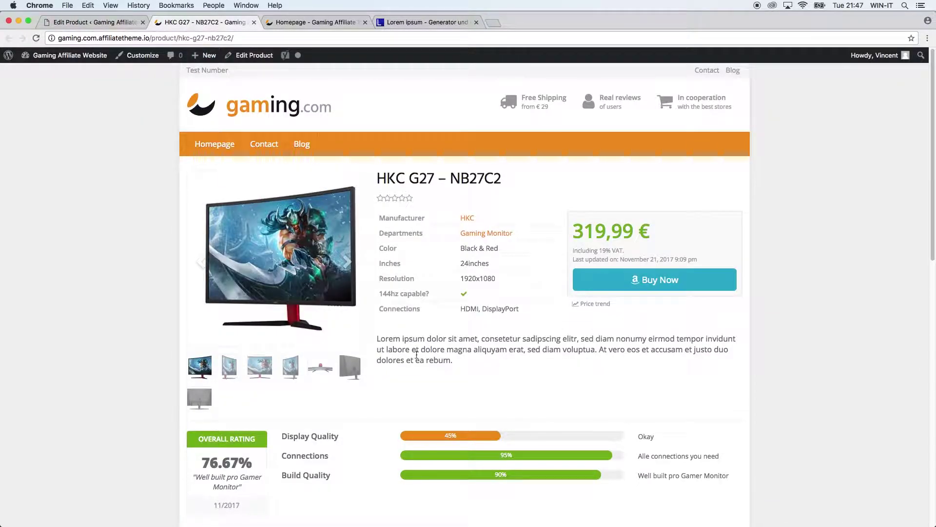
scroll(430, 391, "down", 3)
scroll(441, 452, "down", 3)
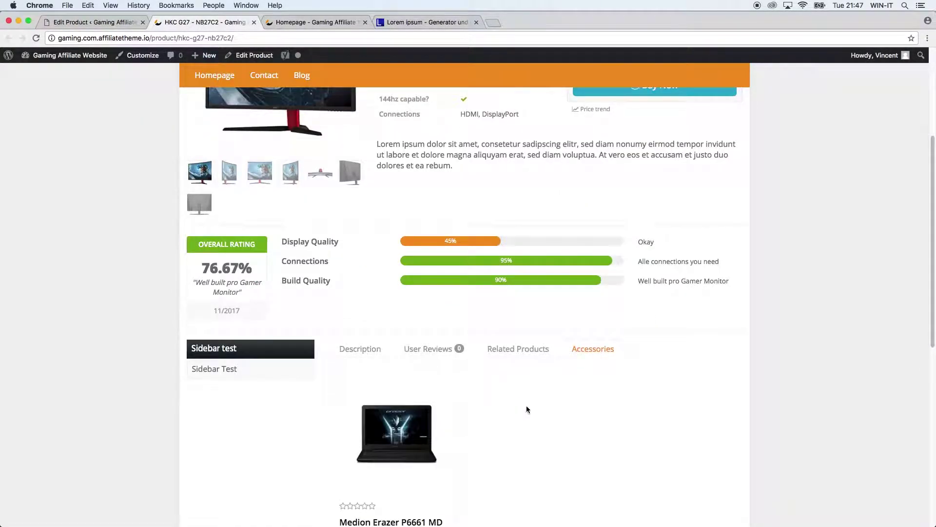
left_click(360, 352)
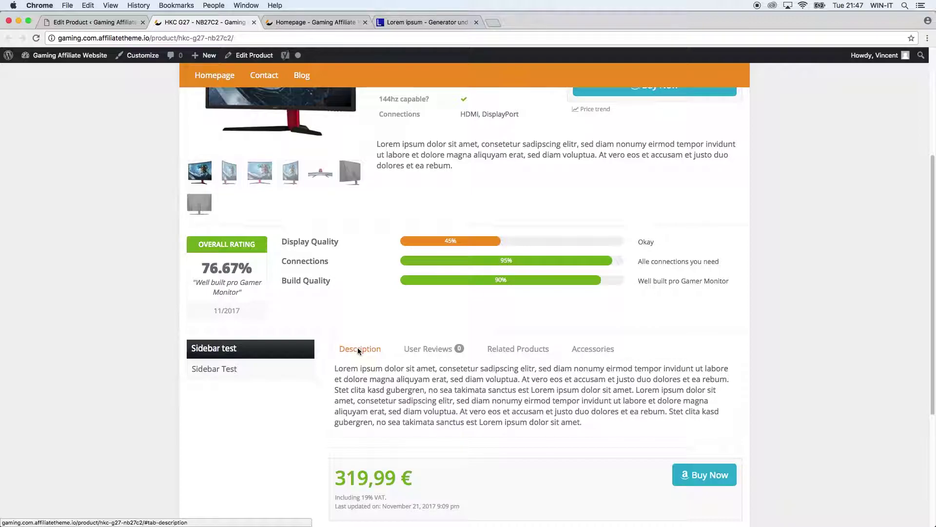
left_click(93, 22)
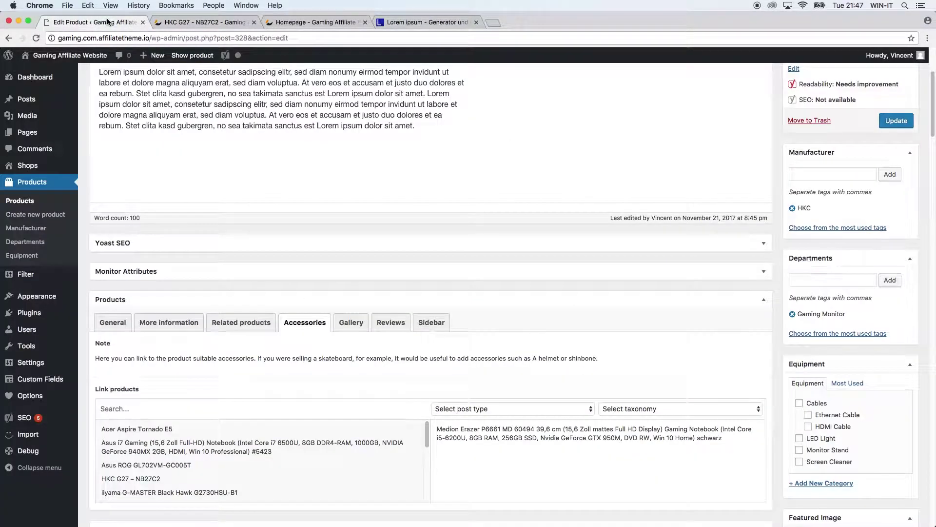
Step: Open the theme's product options in a new tab and review the single-product settings for visitor reviews, related products and accessories
mouse_move(47, 400)
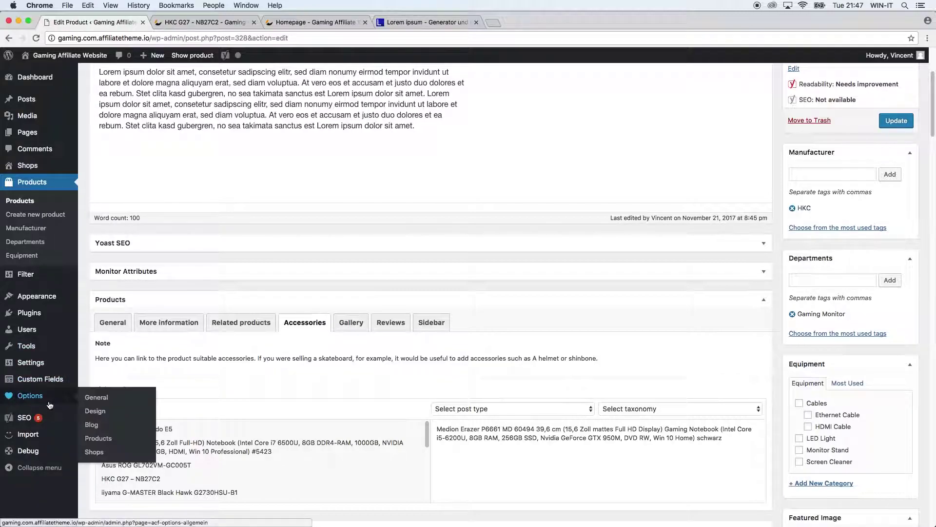
left_click(104, 438, "super")
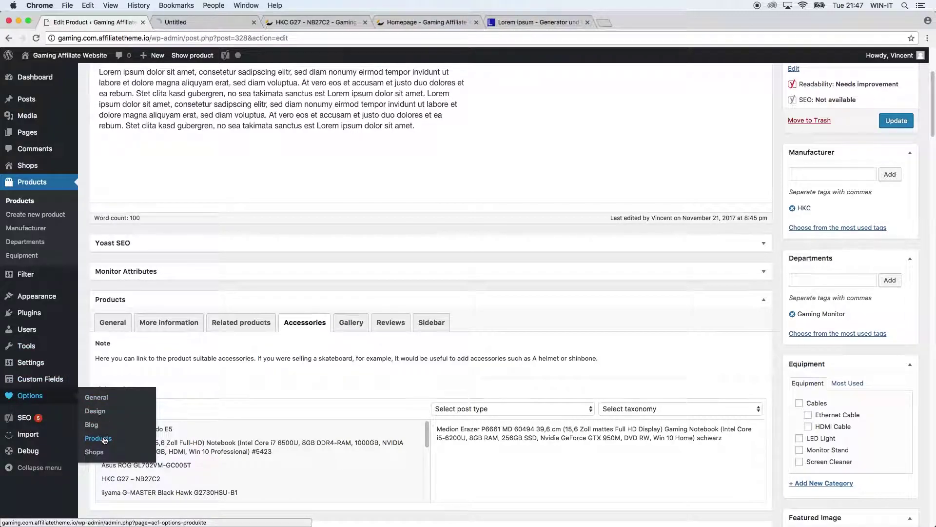
left_click(205, 22)
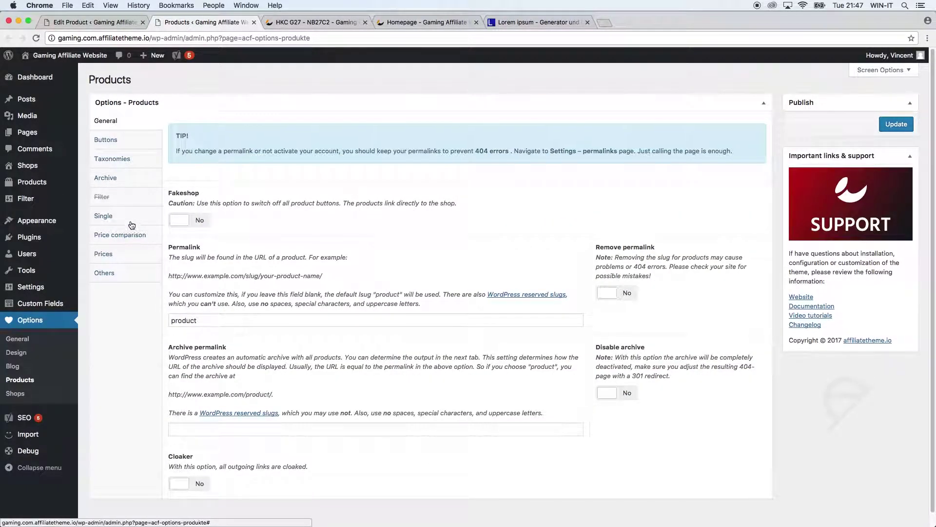
left_click(103, 216)
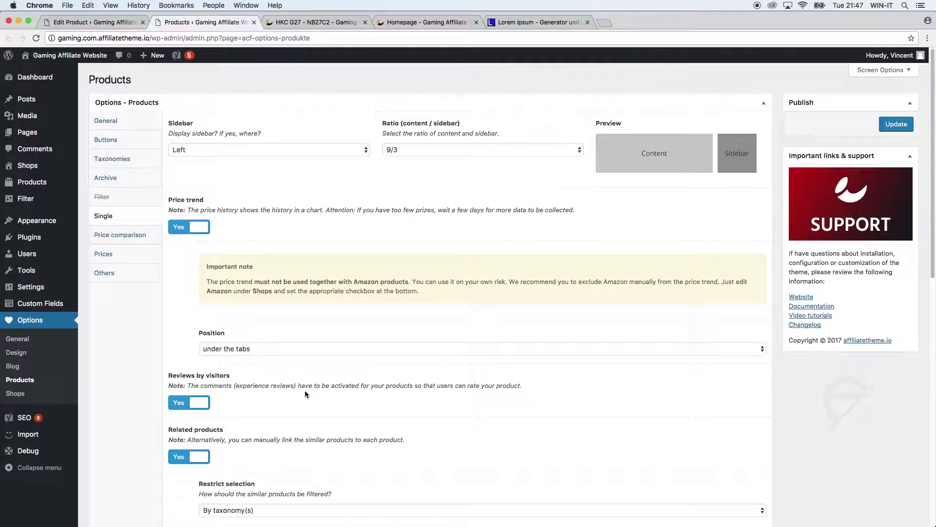
scroll(305, 392, "down", 1)
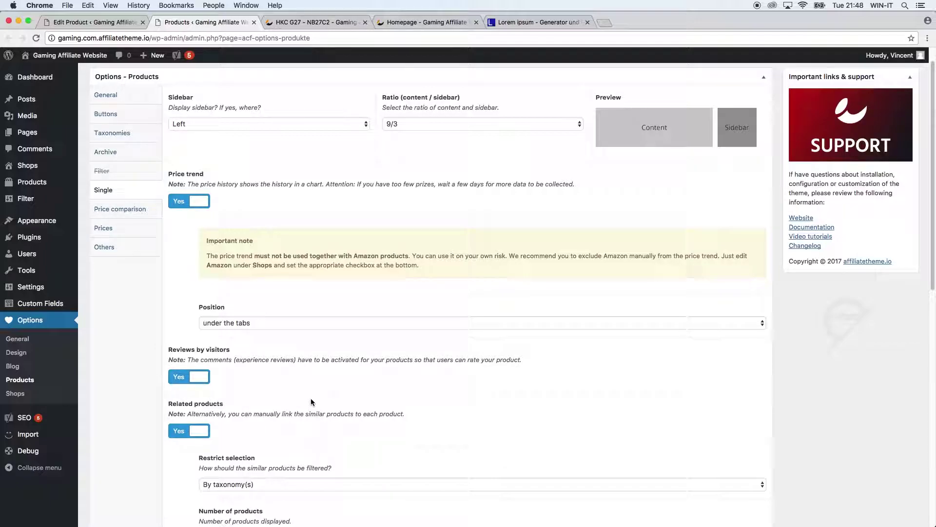
scroll(311, 399, "down", 1)
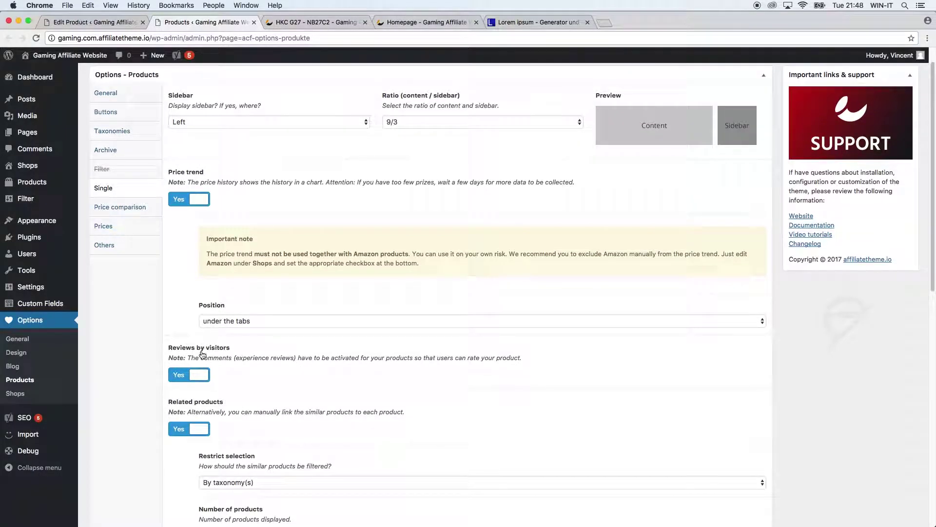
scroll(154, 397, "down", 5)
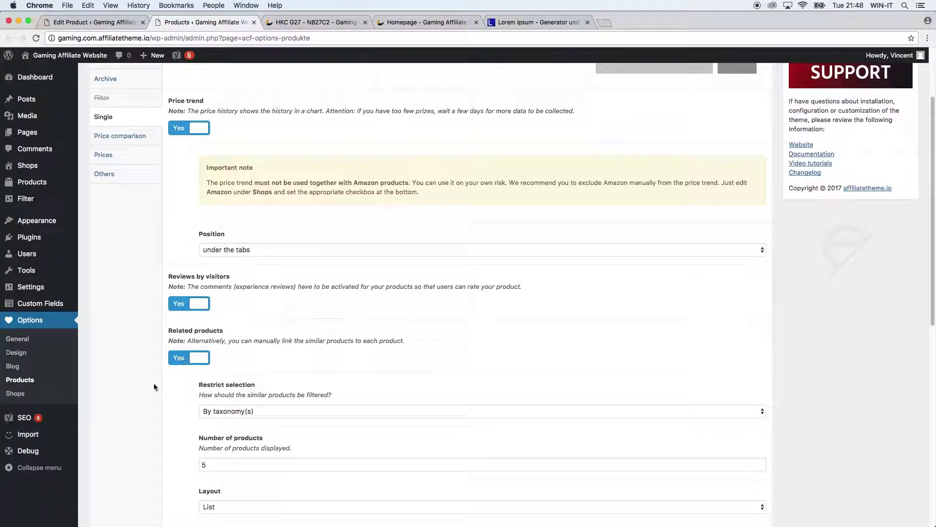
scroll(154, 382, "down", 3)
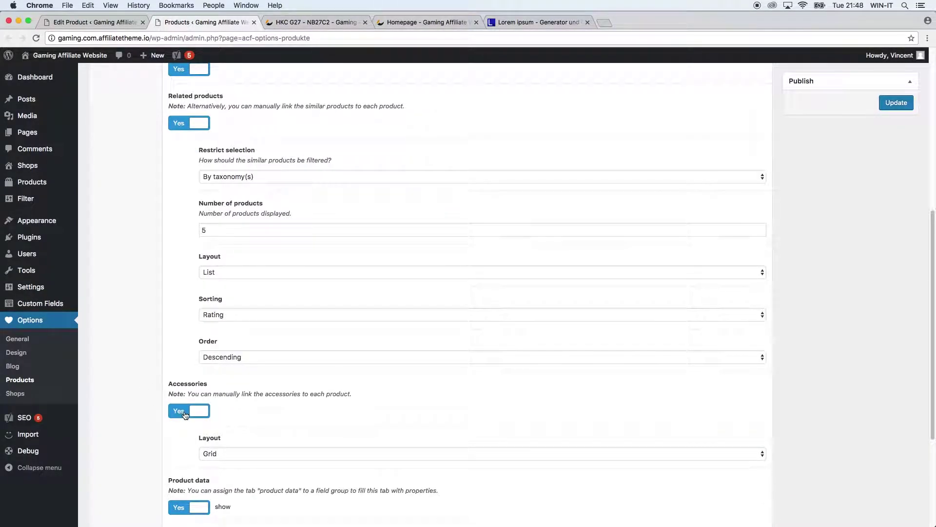
scroll(170, 385, "up", 1)
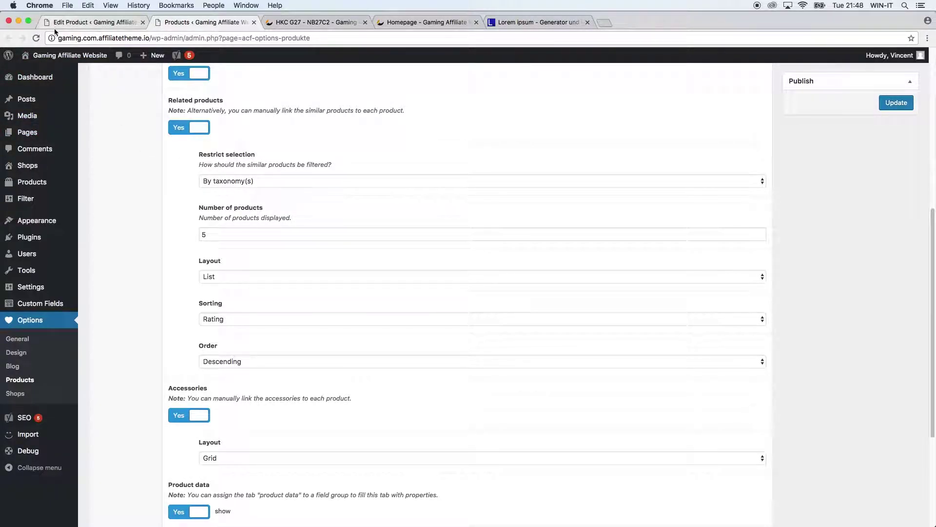
Step: Compare the sections shown on the live product page with the single-product options for reviews, related products and accessories
left_click(315, 22)
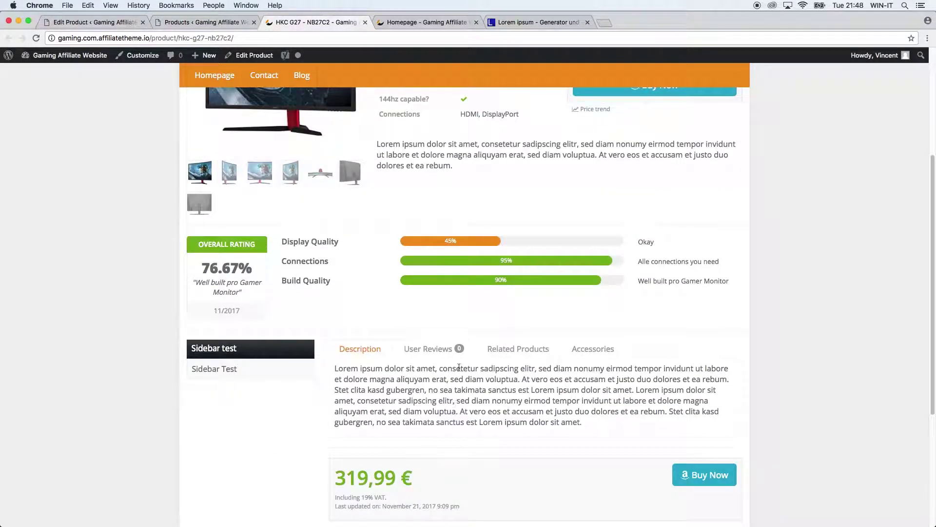
left_click(204, 23)
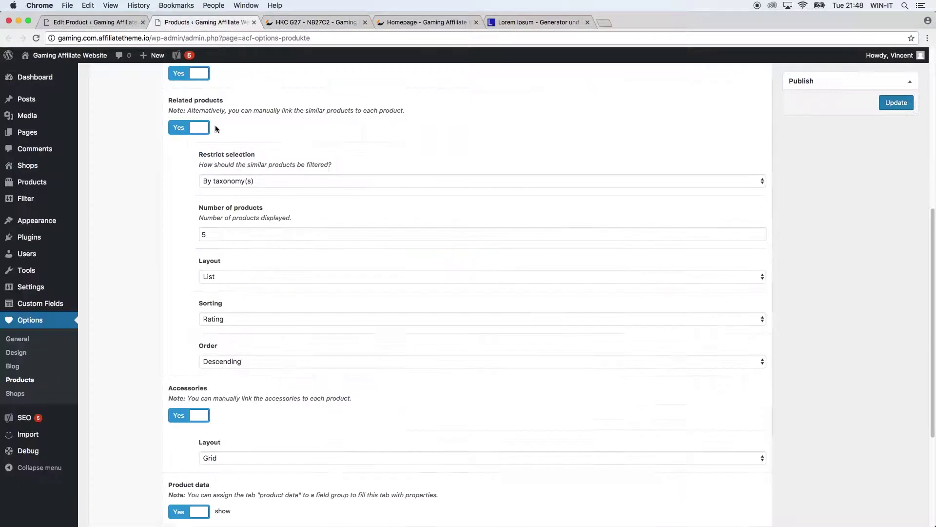
scroll(133, 366, "up", 3)
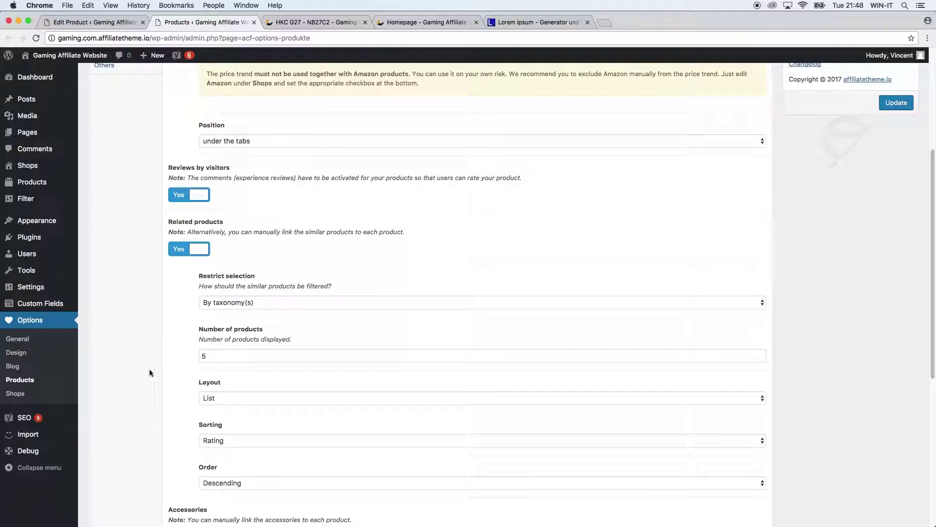
scroll(170, 406, "up", 5)
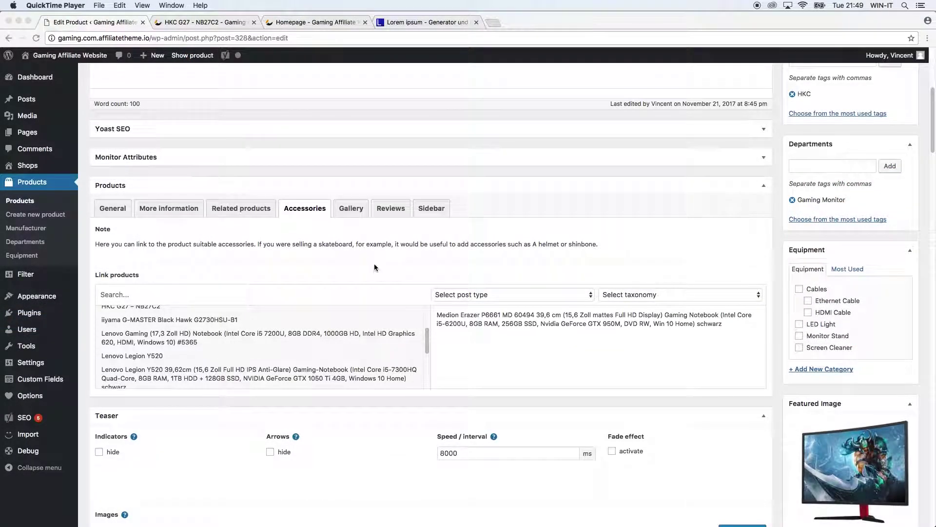
Step: Examine the image gallery and external image gallery settings in the product's edit form
left_click(374, 264)
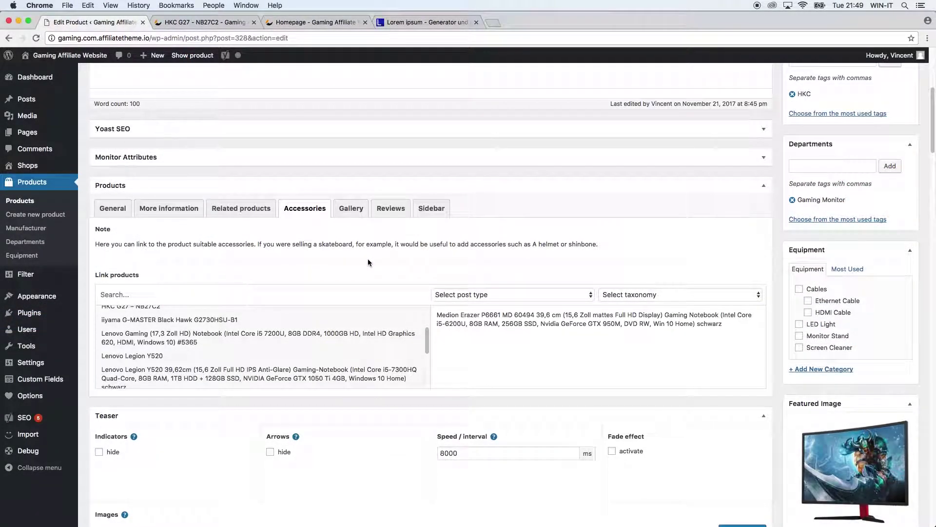
left_click(352, 210)
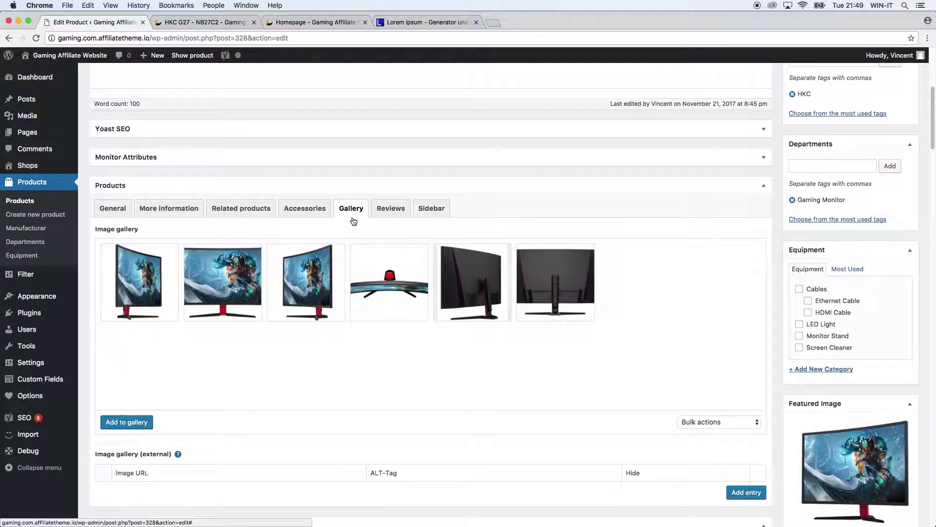
scroll(402, 387, "down", 1)
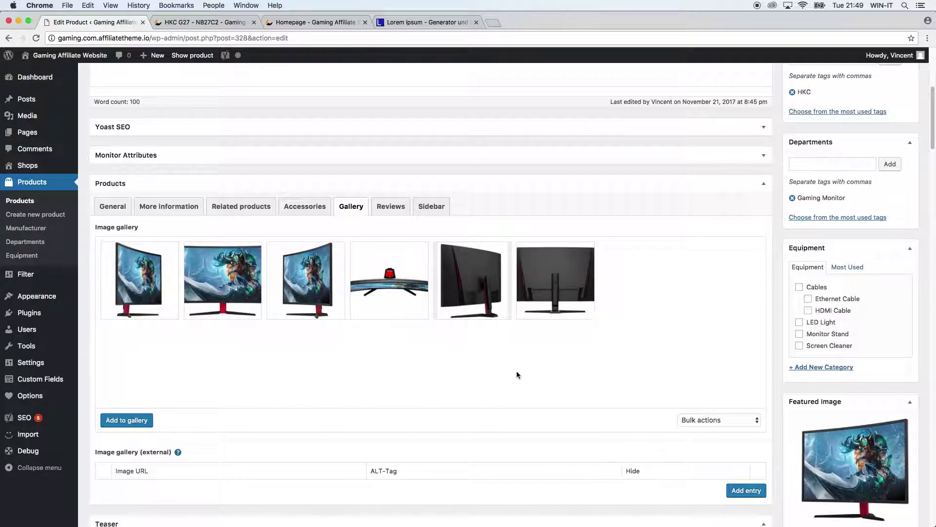
mouse_move(400, 271)
scroll(348, 405, "down", 1)
scroll(347, 407, "down", 2)
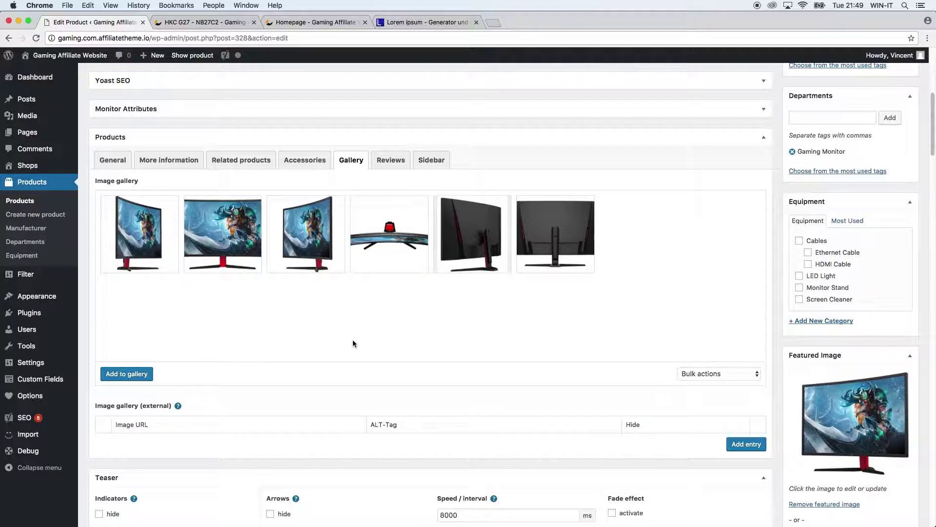
Step: Open the product's review settings and view the available rating styles, keeping 0-100%
left_click(404, 165)
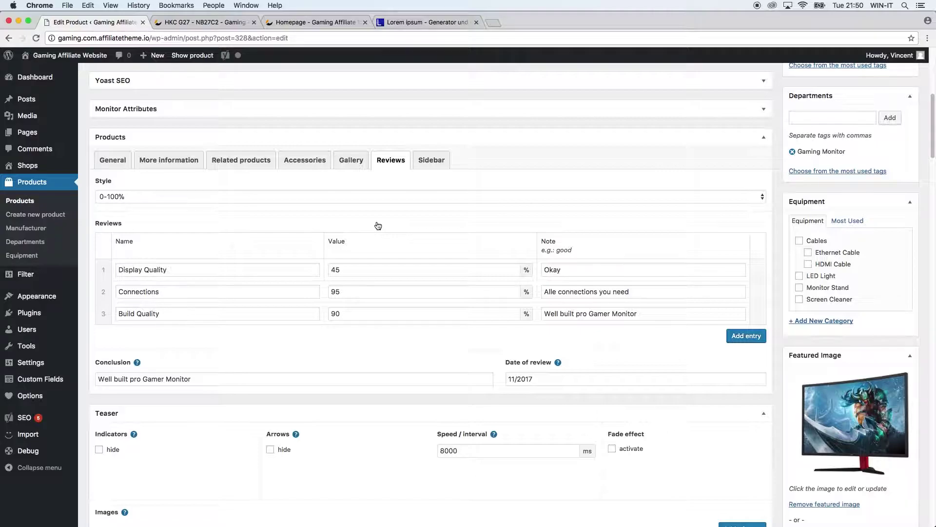
left_click(255, 196)
left_click(254, 196)
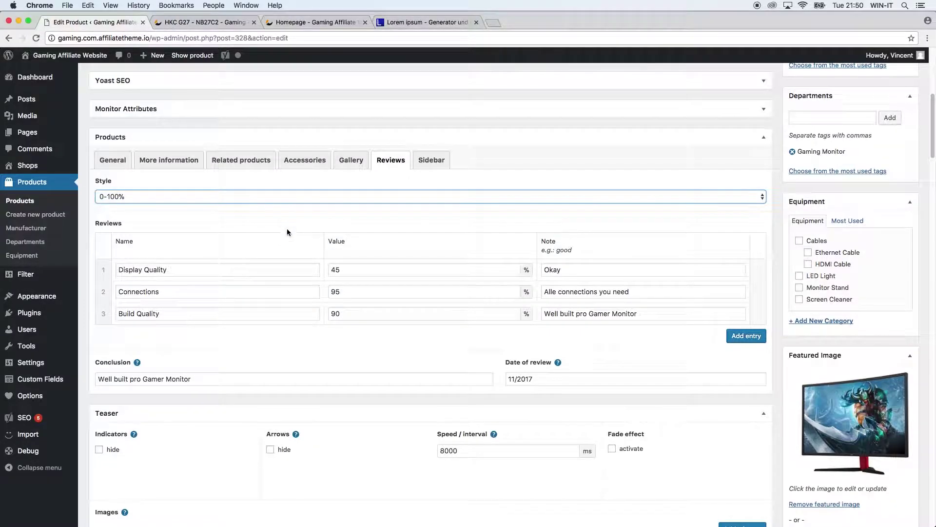
left_click(129, 214)
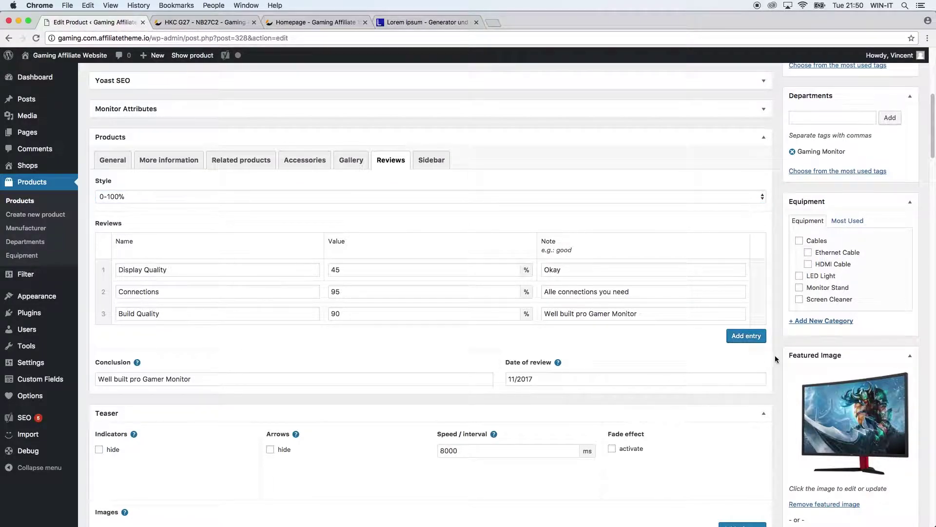
Step: Try adding an empty fourth review entry below Build Quality and remove it again
left_click(747, 343)
left_click(184, 335)
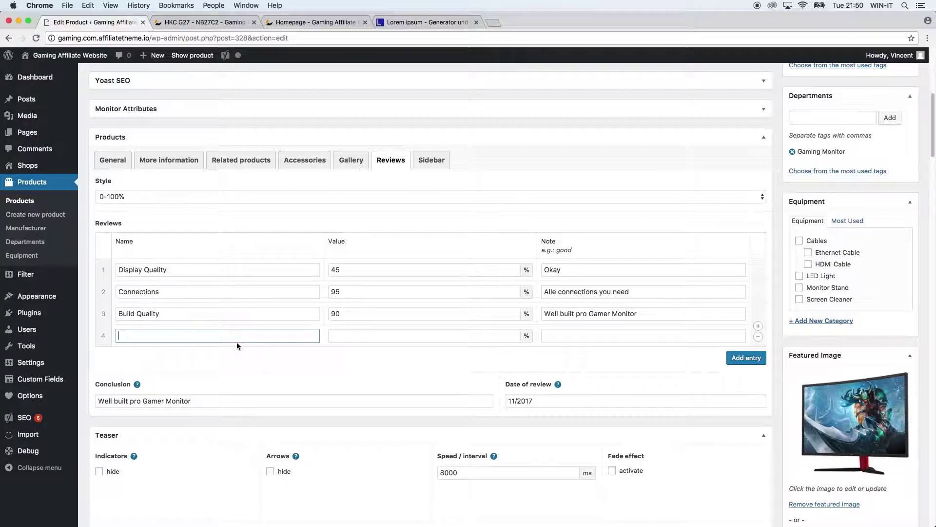
left_click(372, 273)
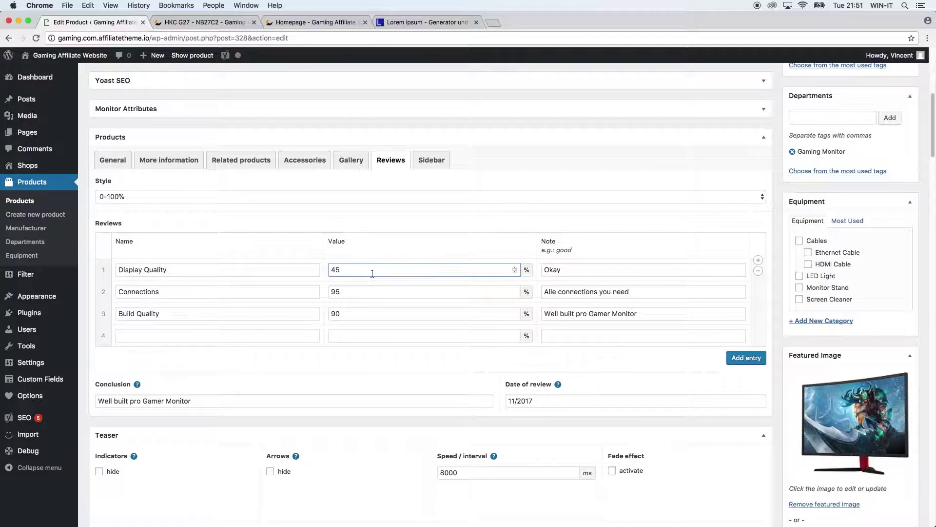
left_click(591, 271)
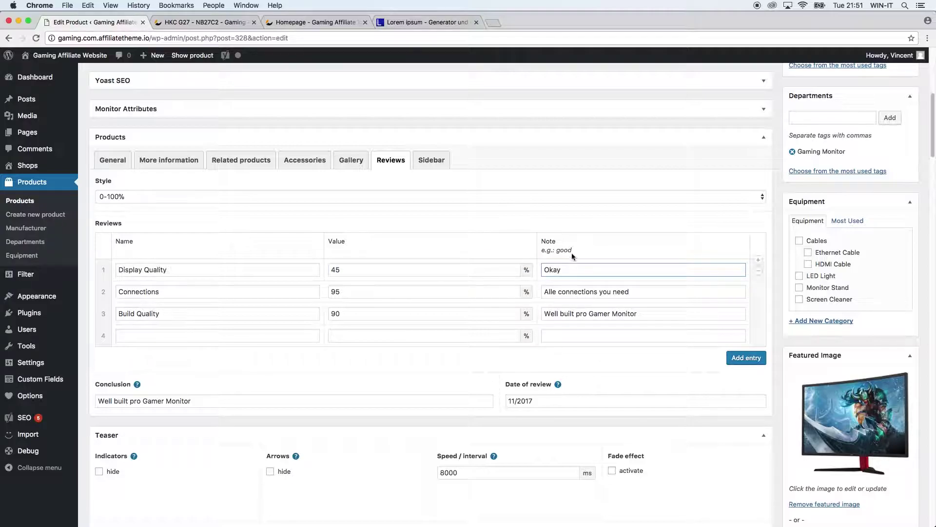
left_click(758, 336)
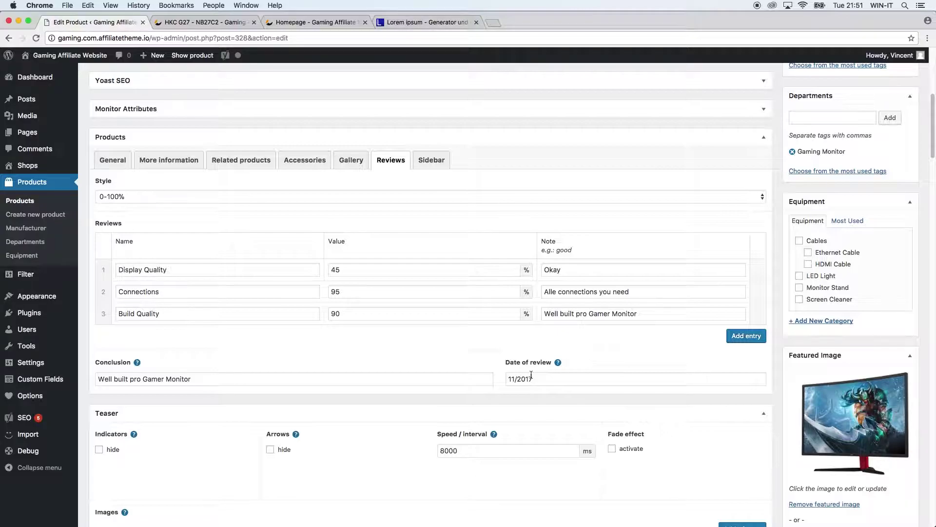
Step: Update the product and reload its live page
scroll(537, 365, "up", 10)
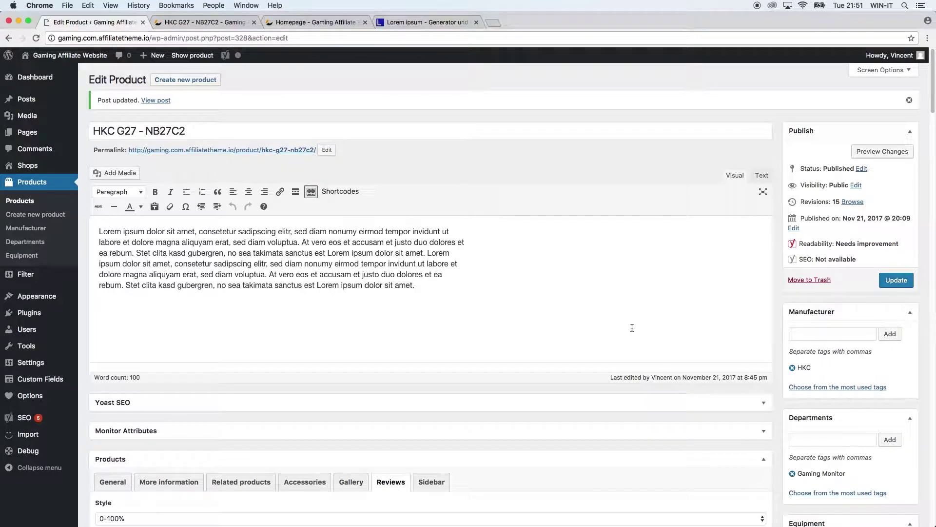
left_click(884, 281)
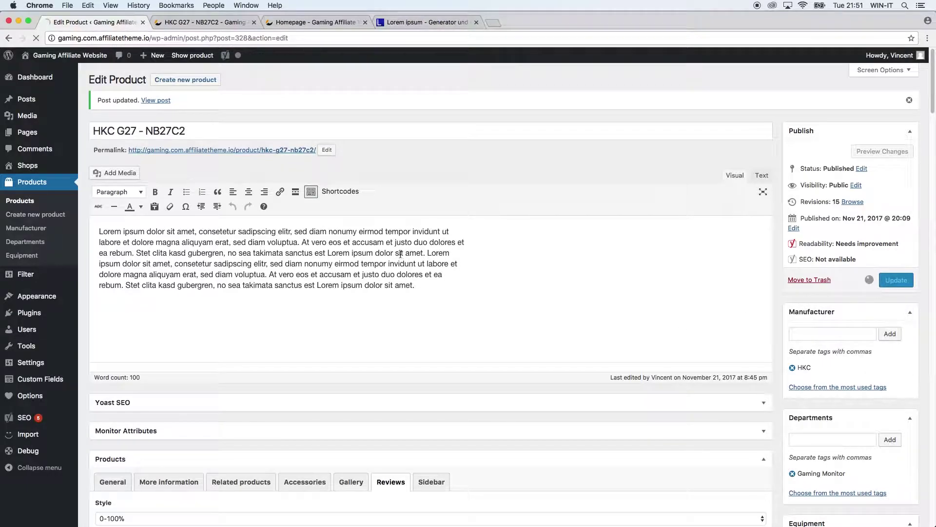
left_click(190, 25)
left_click(35, 38)
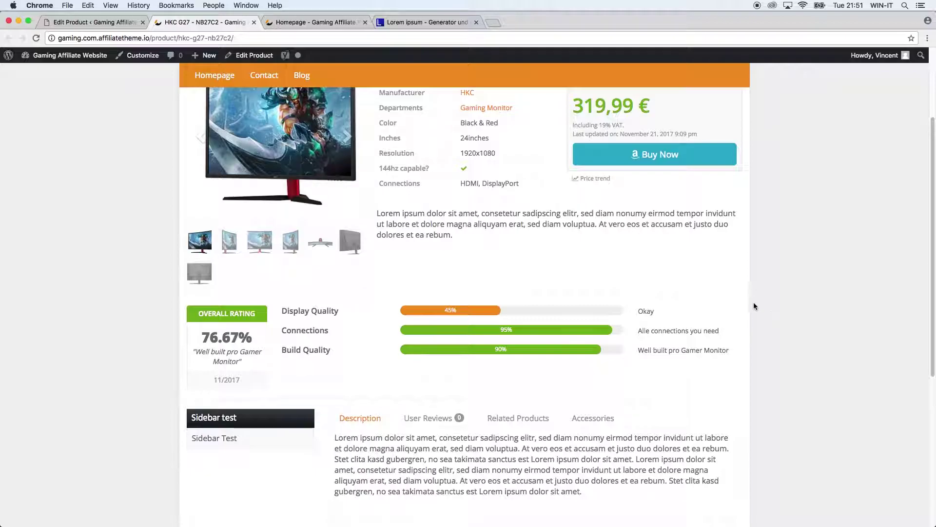
Step: Check the individual ratings, conclusion and review date shown on the live product page
scroll(323, 372, "down", 2)
scroll(368, 365, "up", 5)
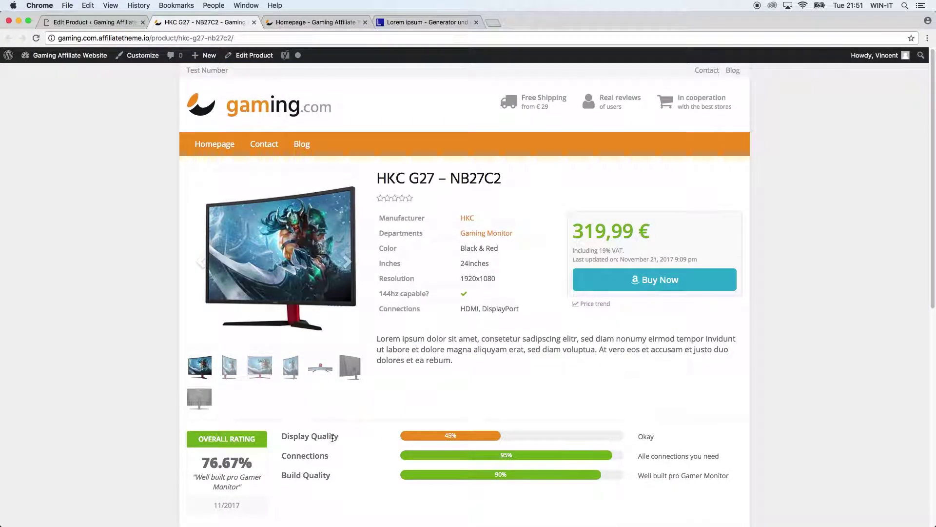
scroll(335, 440, "down", 2)
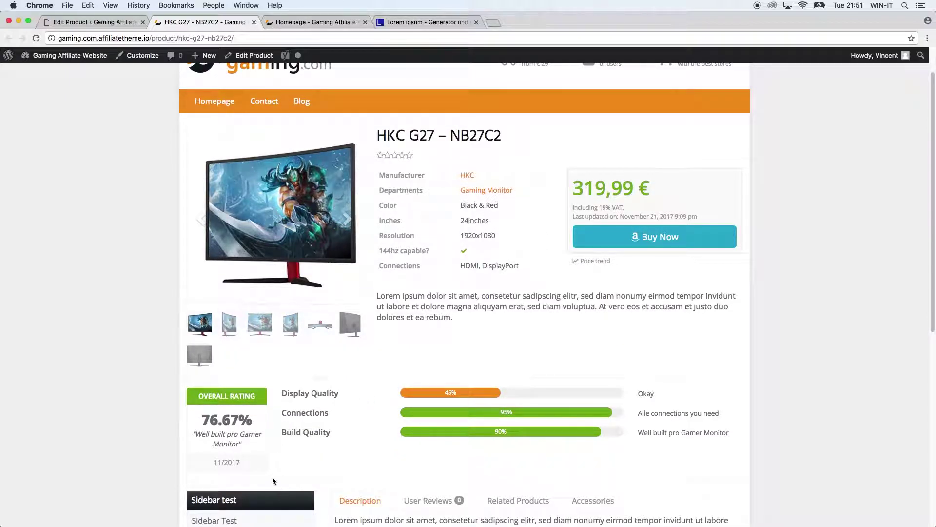
left_click_drag(195, 433, 220, 460)
Step: Return to the product's edit form and open the calendar for the date of review in the review settings
left_click(74, 23)
scroll(250, 389, "down", 7)
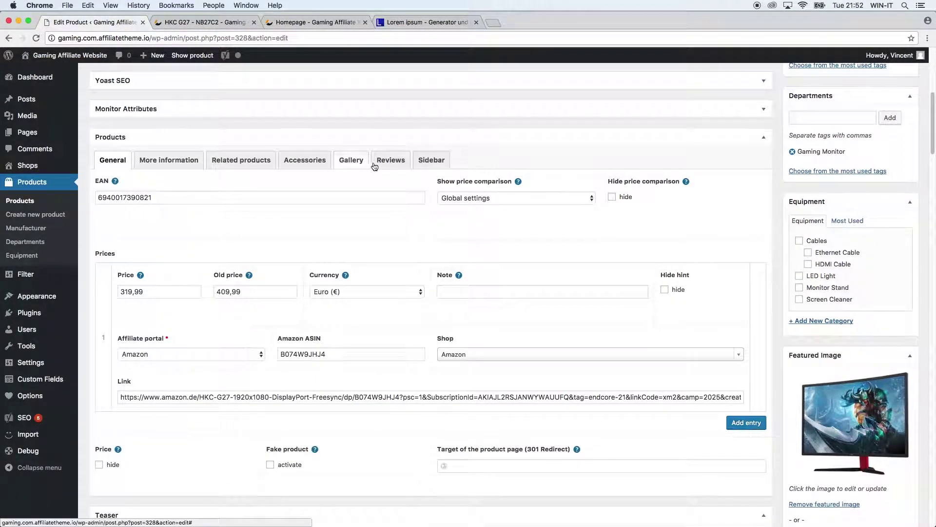
left_click(390, 161)
scroll(432, 350, "down", 1)
scroll(432, 352, "down", 1)
left_click(519, 308)
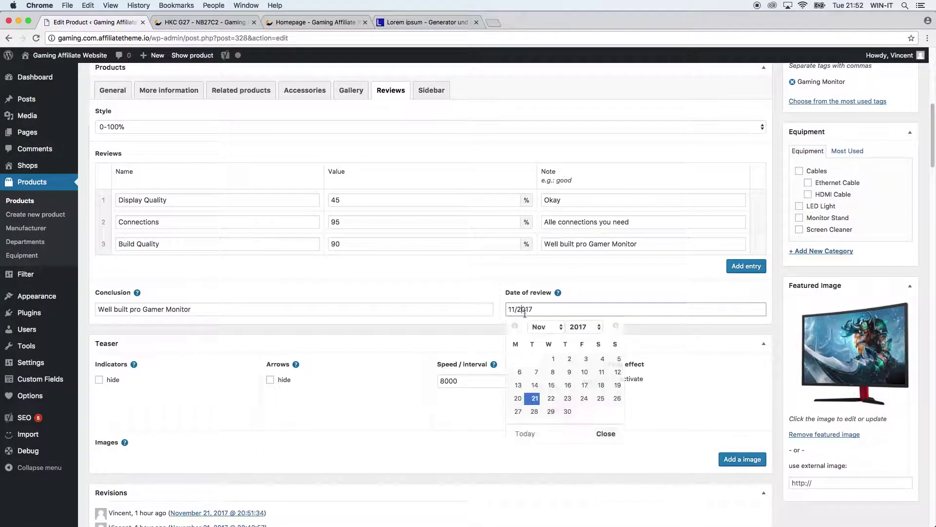
Step: Inspect the overall rating and the Display Quality rating on the live product page
left_click(221, 22)
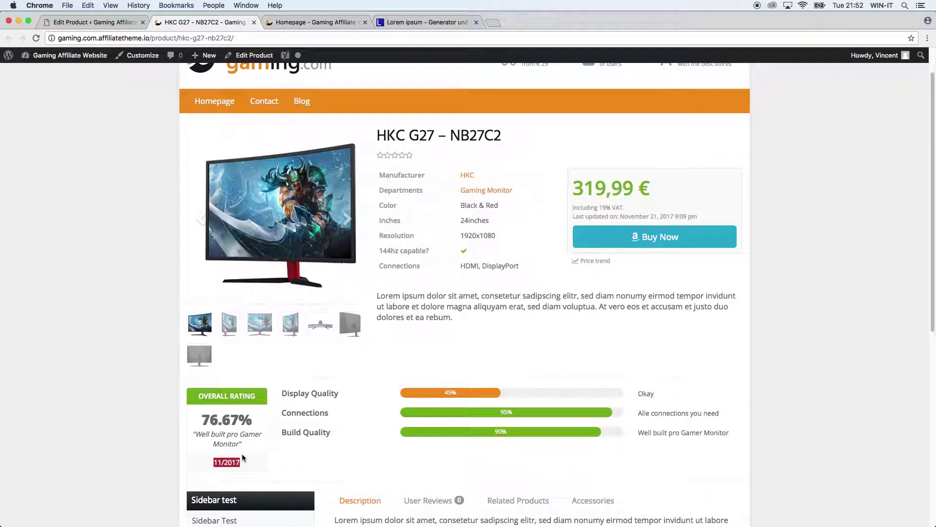
left_click_drag(200, 420, 251, 420)
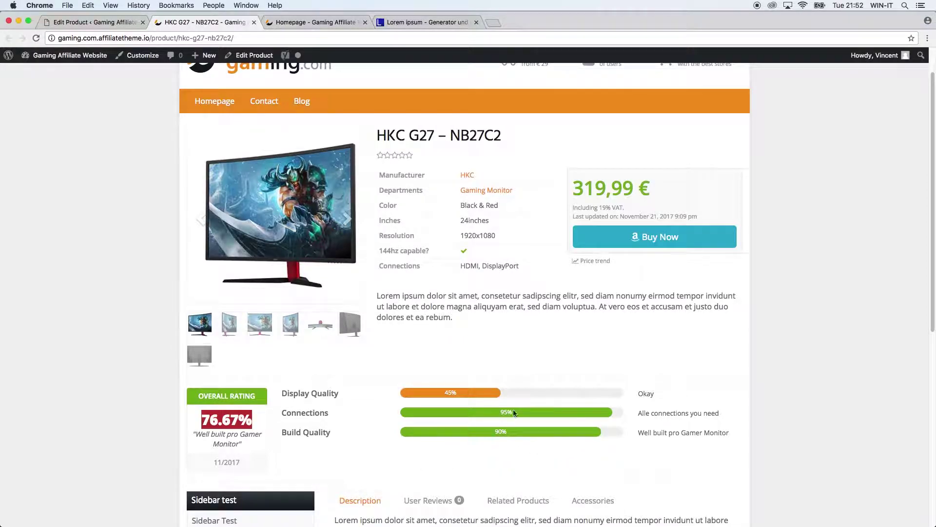
left_click(390, 385)
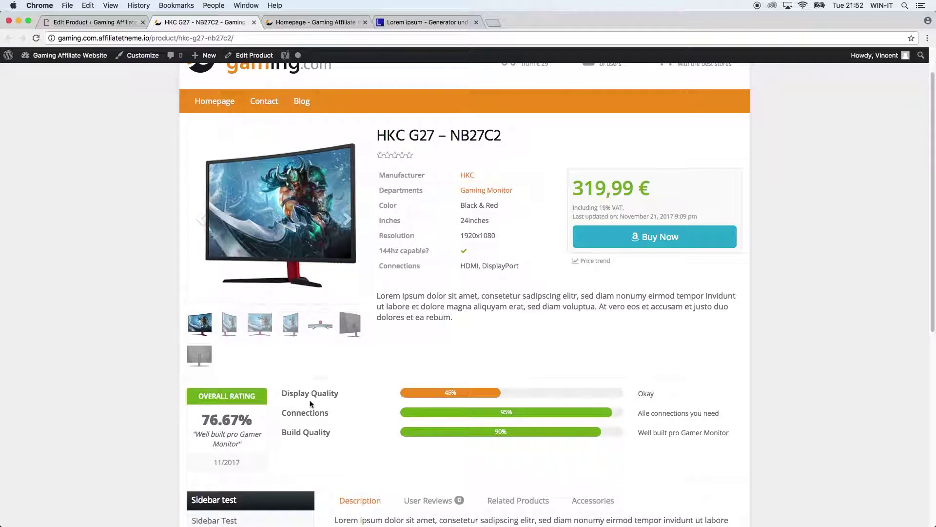
left_click_drag(280, 393, 341, 393)
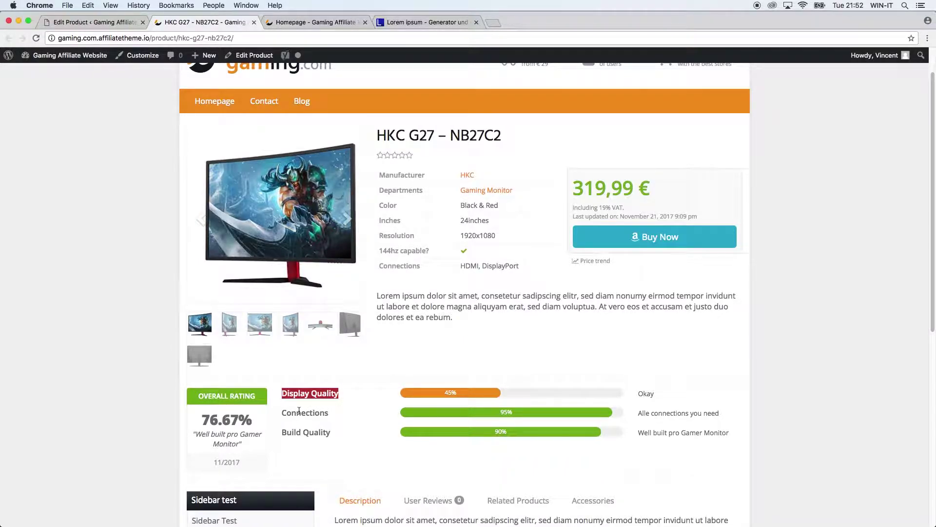
Step: Examine the names, percentage bars and notes of the individual ratings on the live product page
double_click(300, 412)
double_click(646, 393)
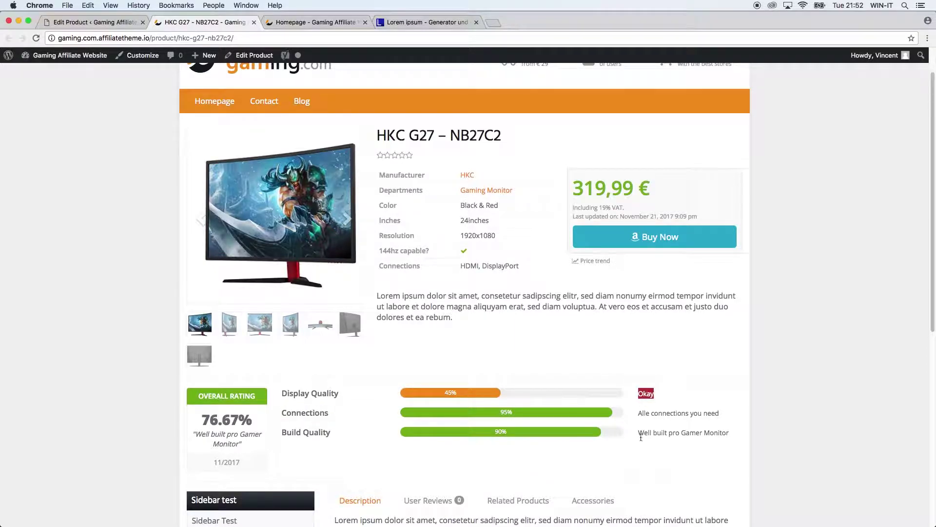
scroll(531, 468, "down", 2)
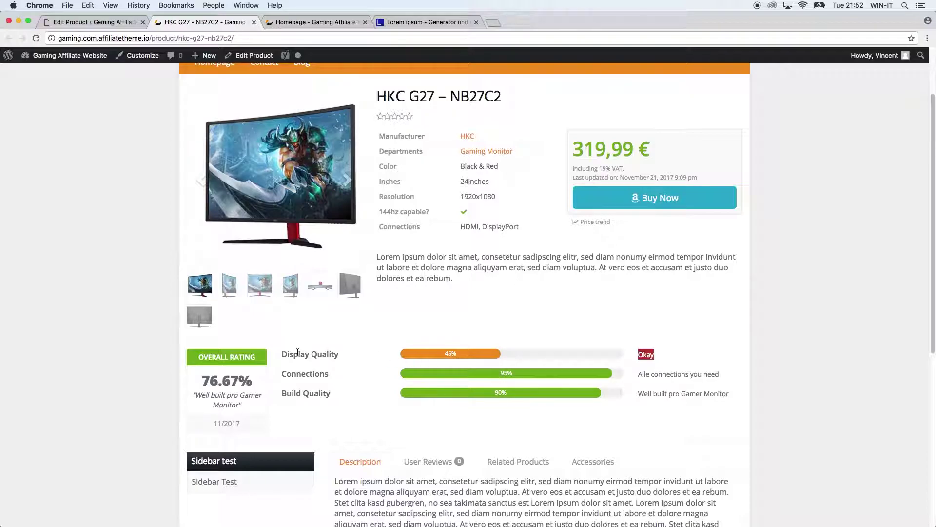
triple_click(330, 355)
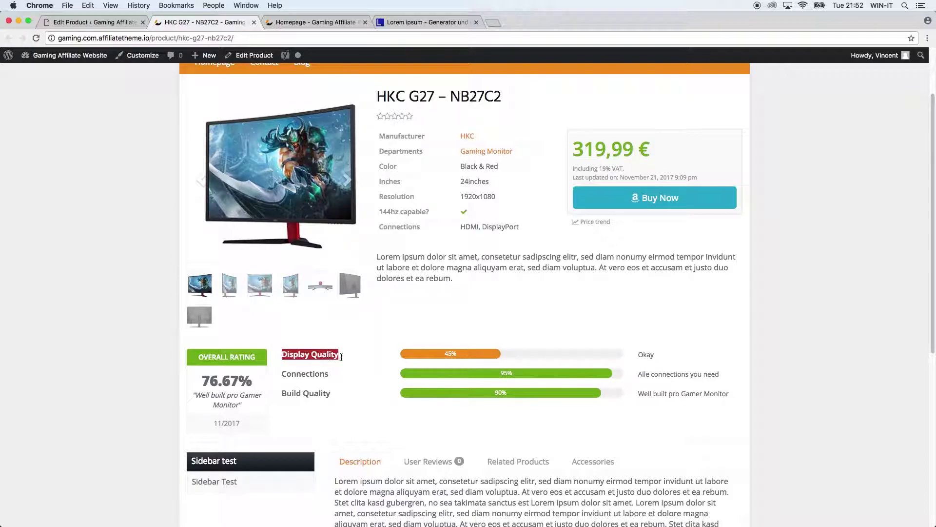
left_click(472, 354)
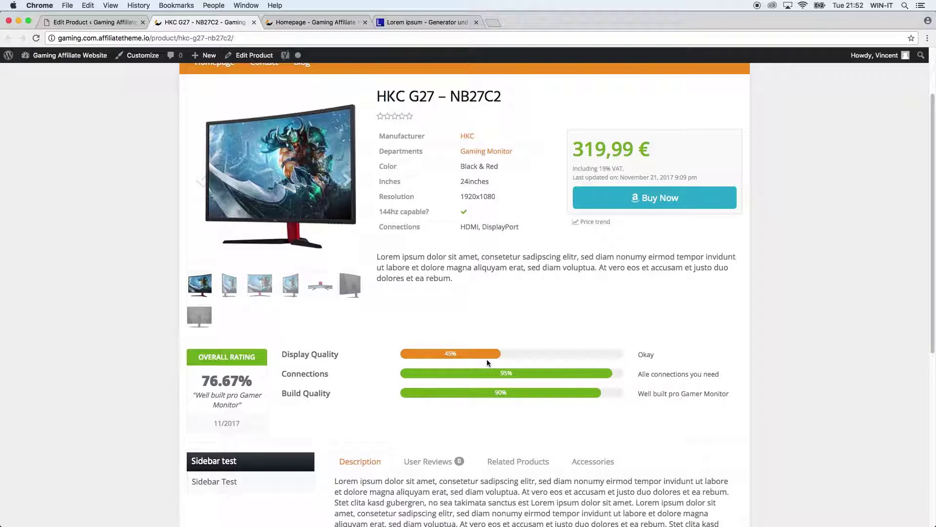
Step: Open the homepage in a separate tab and inspect the HKC G27 – NB27C2 review score and conclusion in the comparison table
scroll(470, 327, "up", 3)
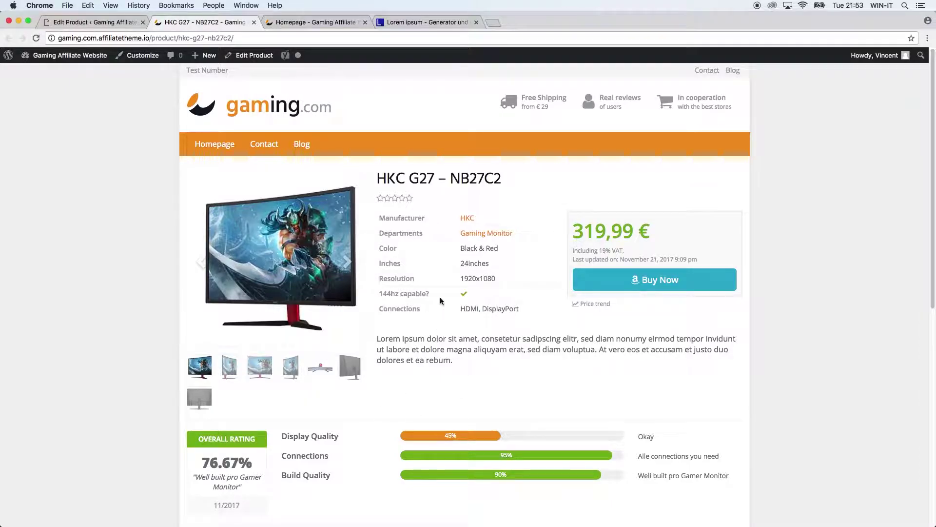
left_click(230, 145)
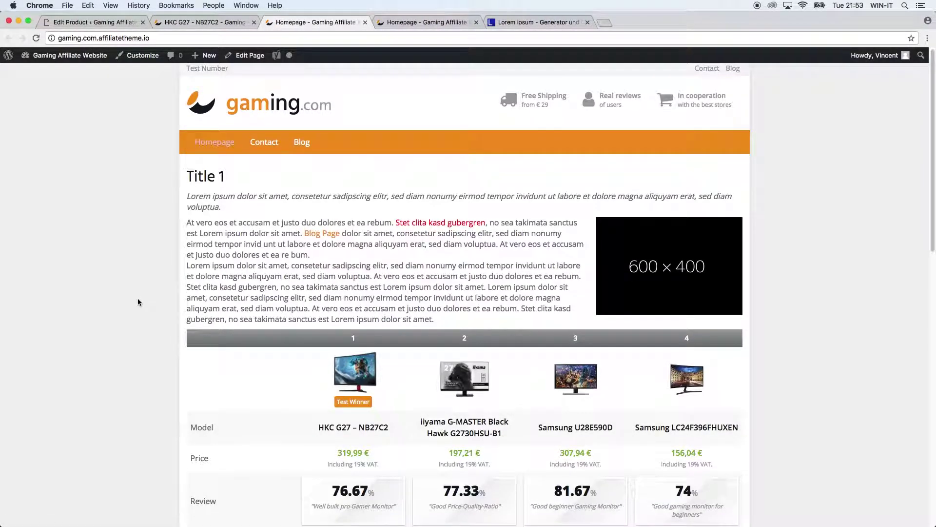
scroll(138, 298, "down", 1)
scroll(138, 299, "down", 3)
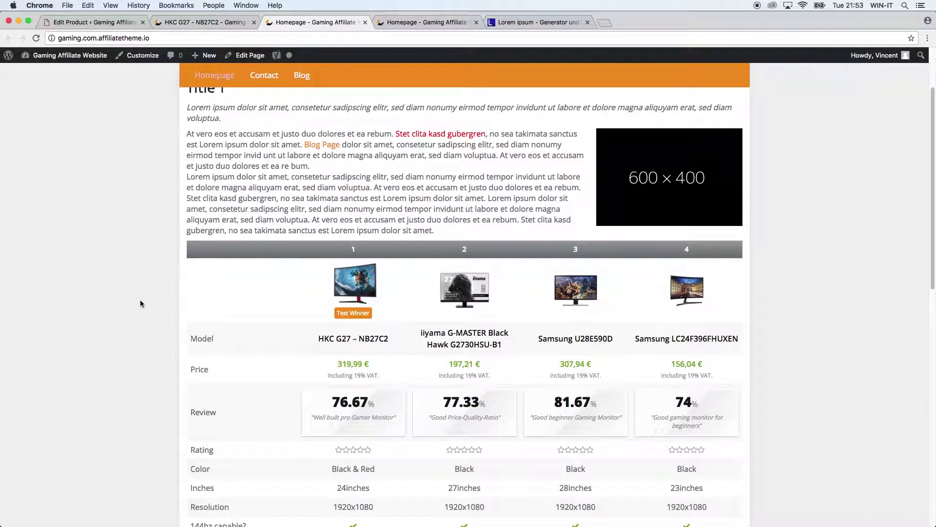
scroll(141, 303, "down", 4)
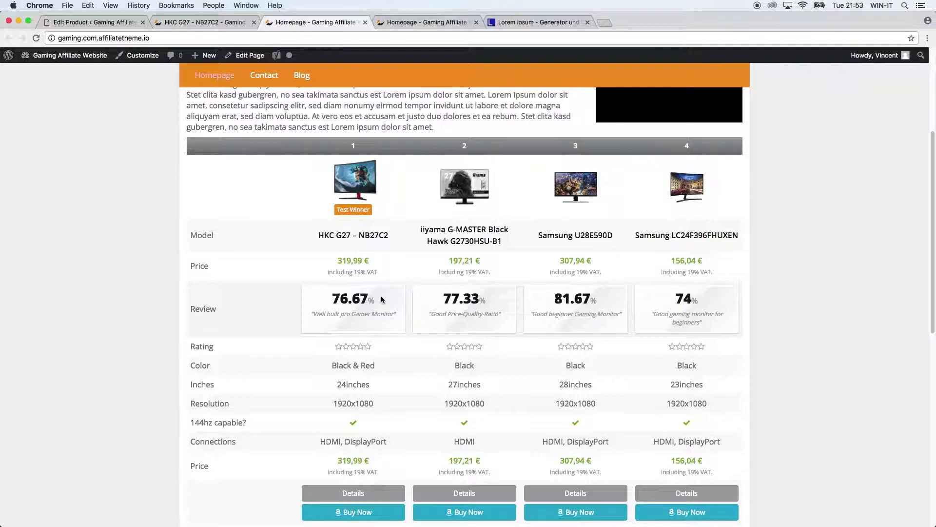
triple_click(358, 315)
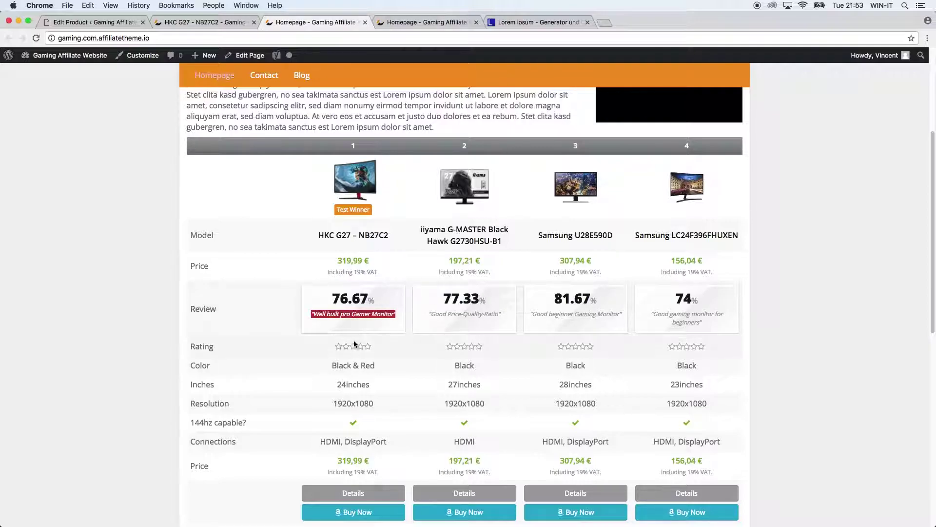
Step: Return to the product's edit form and highlight the conclusion text in the review settings
left_click(107, 23)
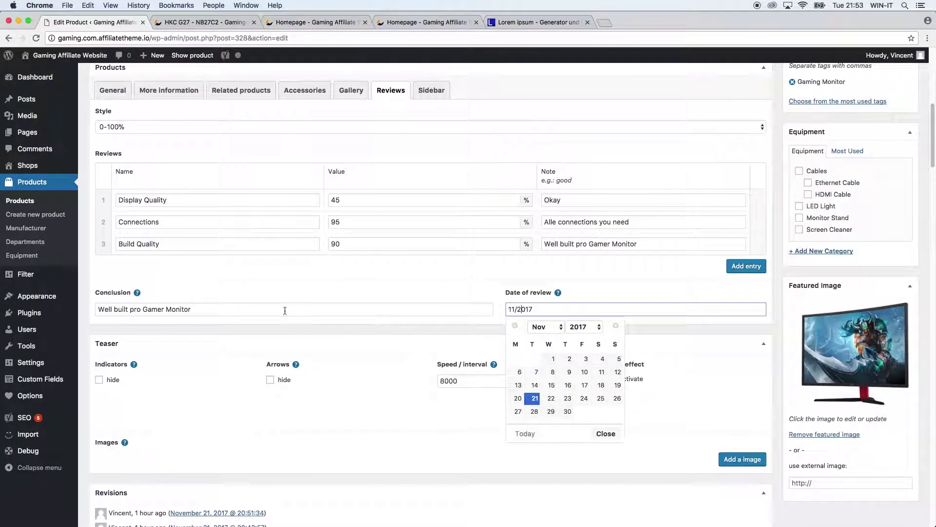
triple_click(225, 309)
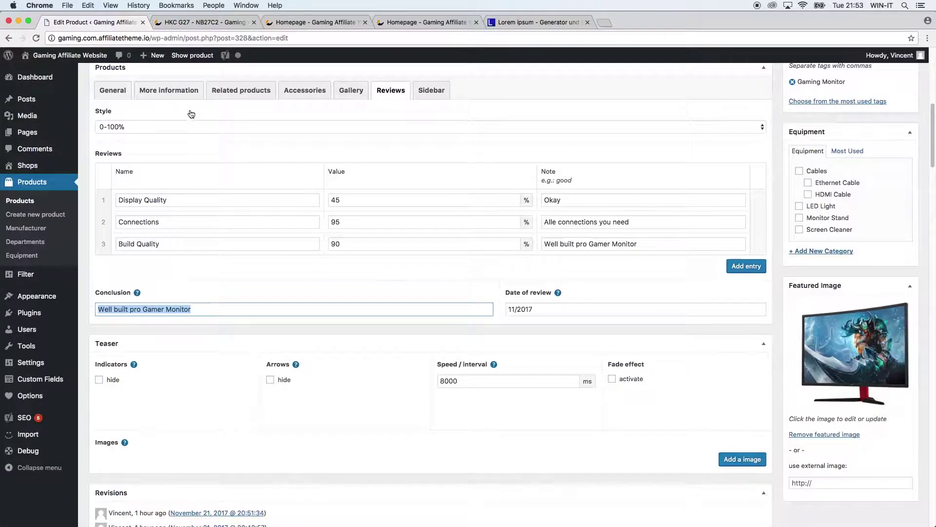
scroll(185, 140, "up", 6)
Step: Open the homepage for editing and inspect the comparison table's shortcode in the text view before returning to the visual view
left_click(300, 23)
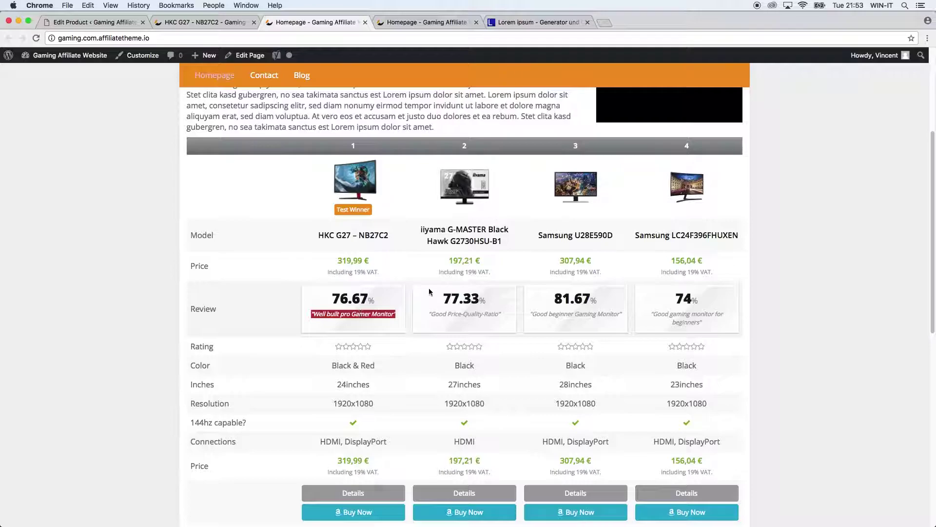
left_click(267, 57)
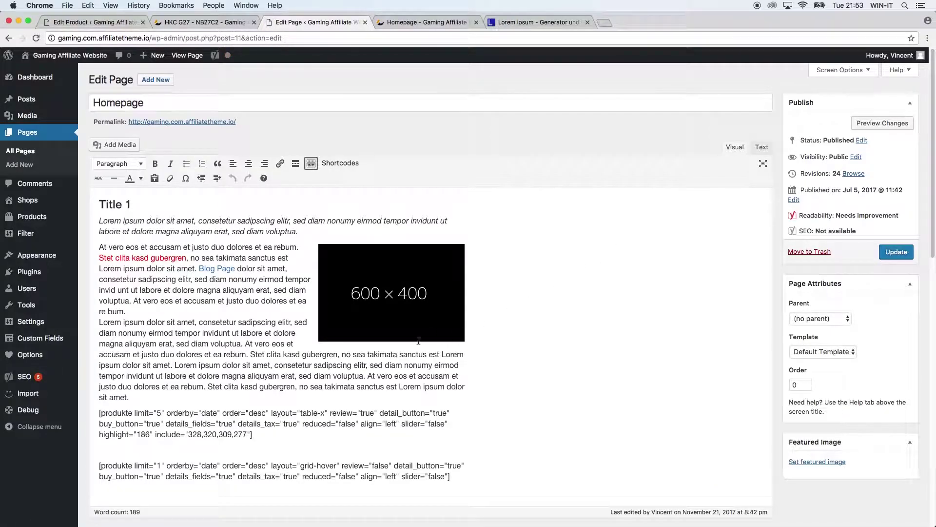
left_click(762, 146)
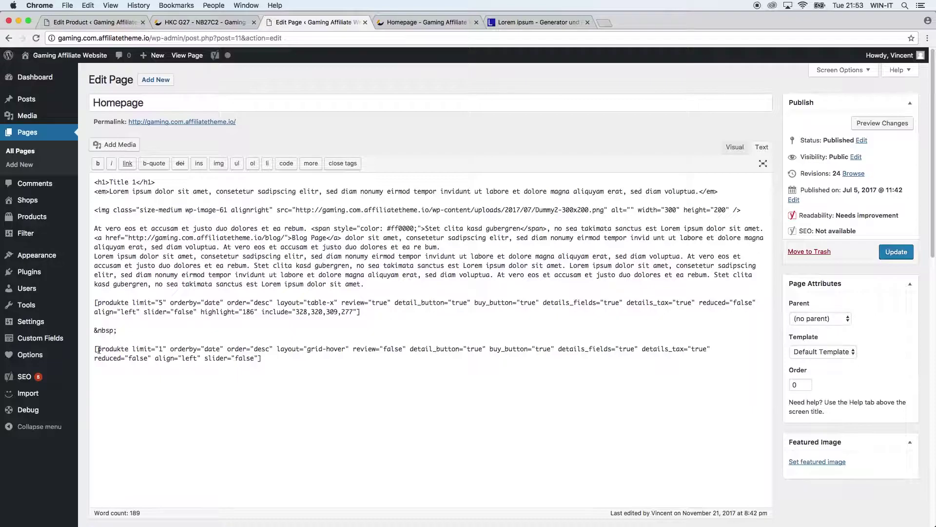
left_click_drag(98, 302, 355, 311)
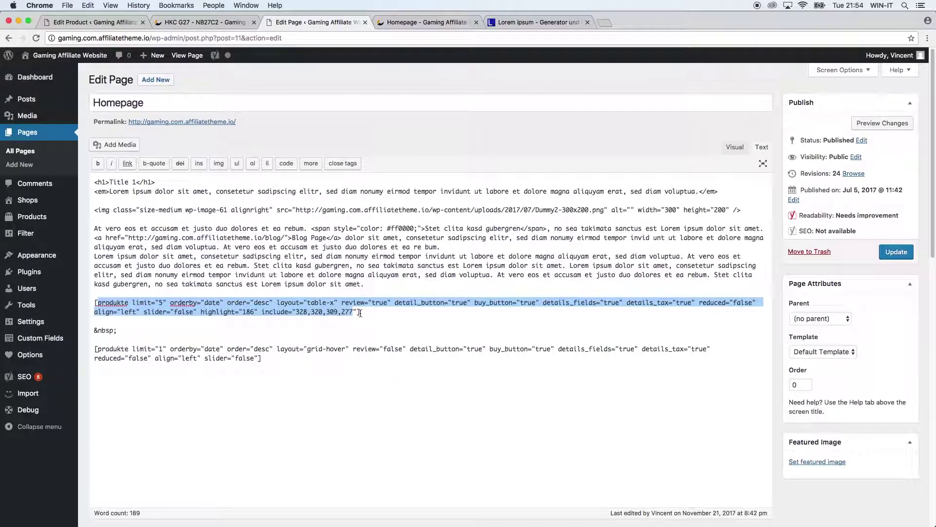
left_click(358, 311)
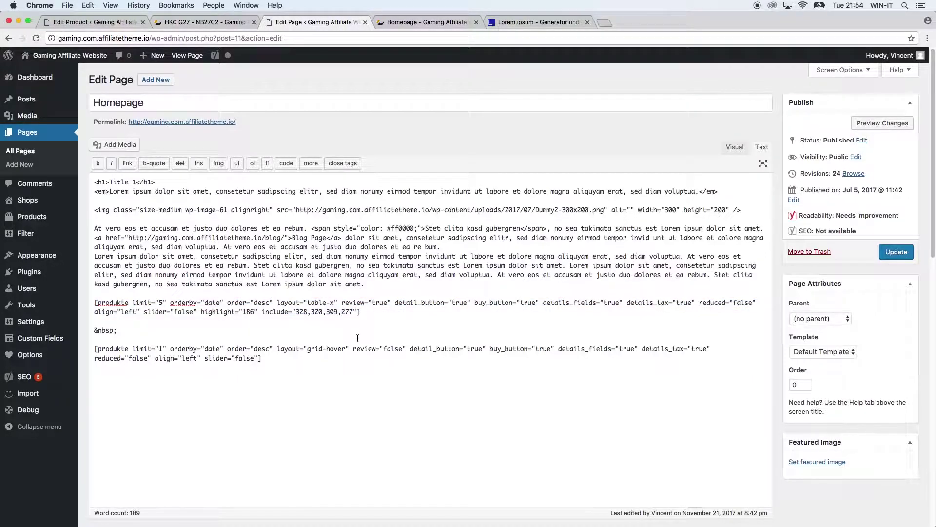
left_click(734, 147)
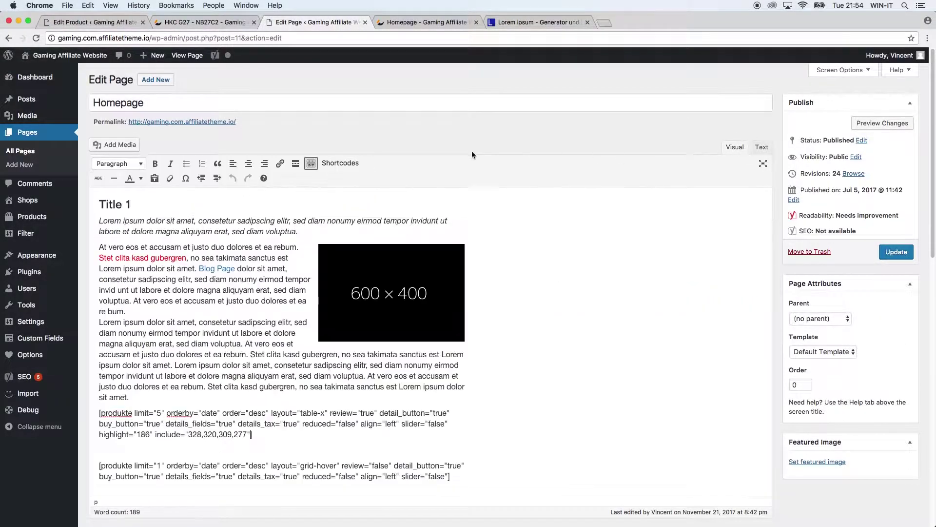
Step: Look through the product options of the shortcode generator and close it without inserting anything
left_click(341, 164)
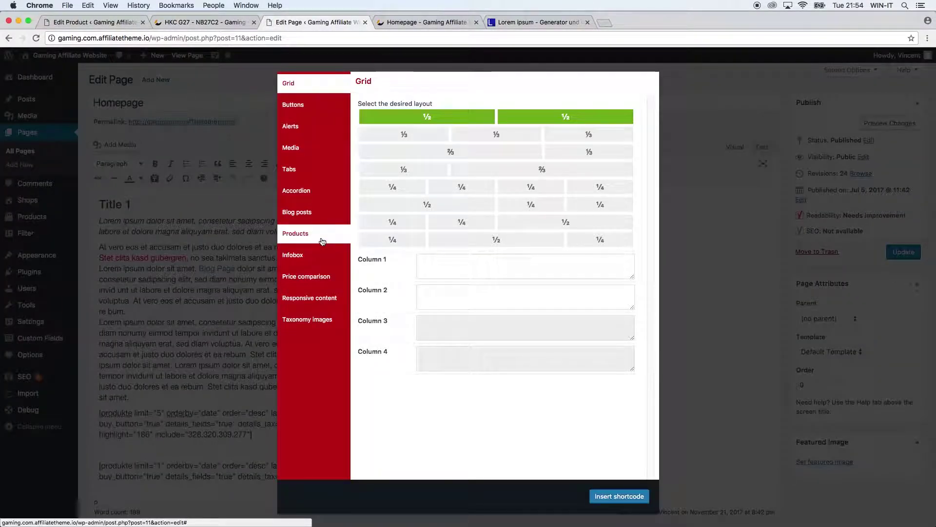
left_click(316, 233)
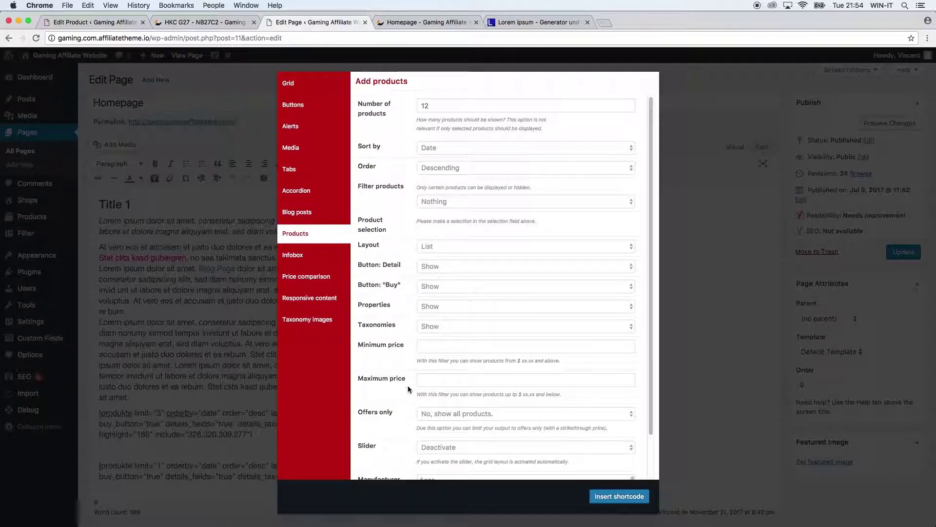
left_click(686, 438)
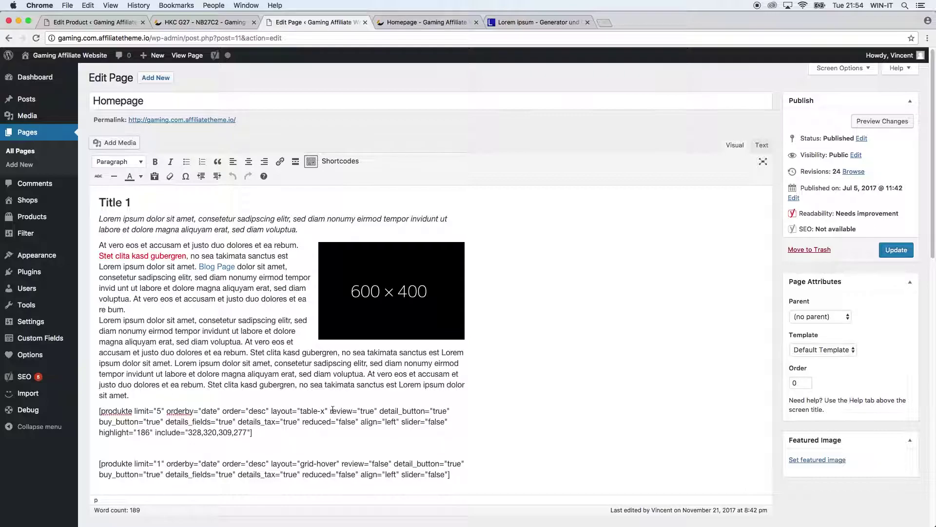
Step: Set the review attribute of the table-x product shortcode to "false" and update the homepage
left_click_drag(331, 410, 377, 410)
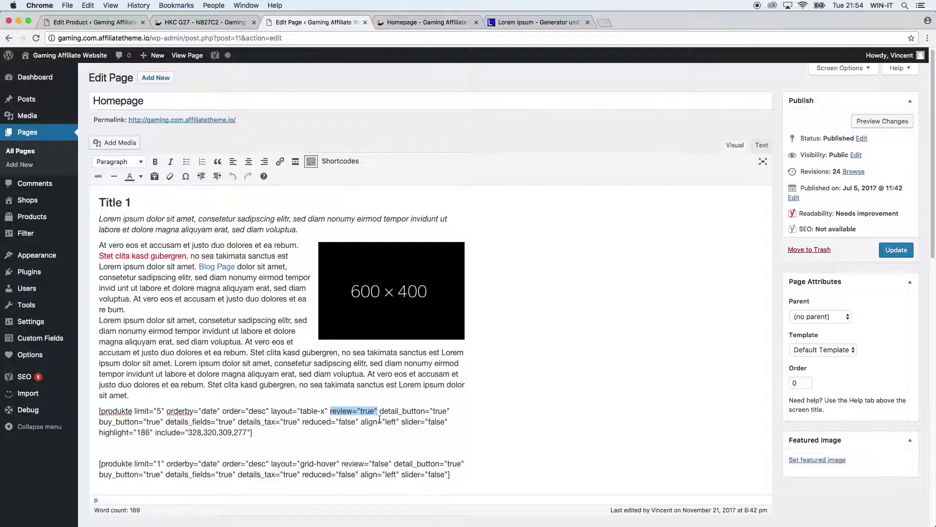
double_click(368, 410)
type("false")
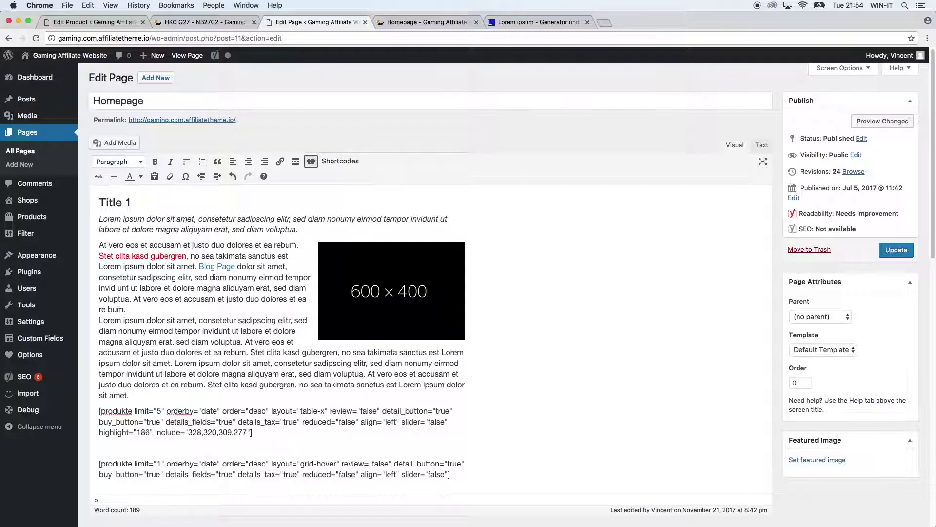
left_click(896, 250)
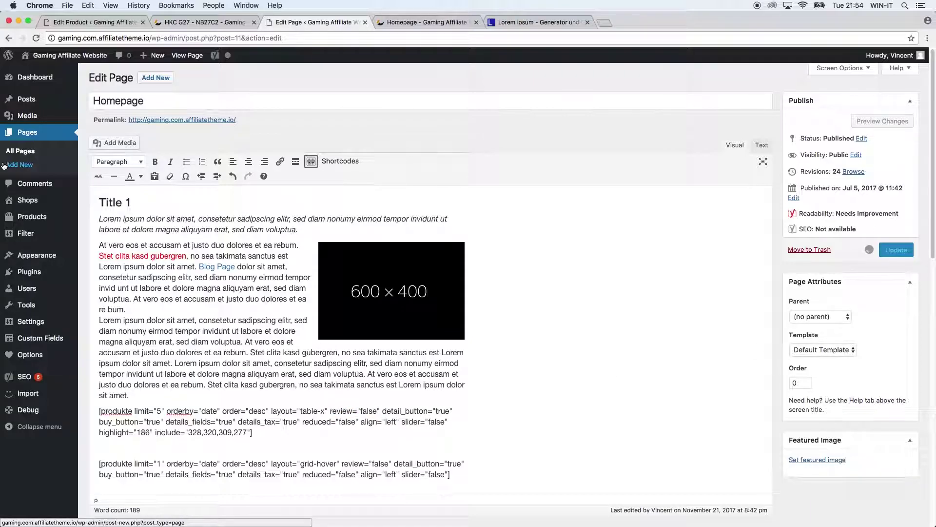
Step: Open the live homepage in a separate tab and check the comparison table for the review row
left_click(91, 62, "super")
left_click(411, 24)
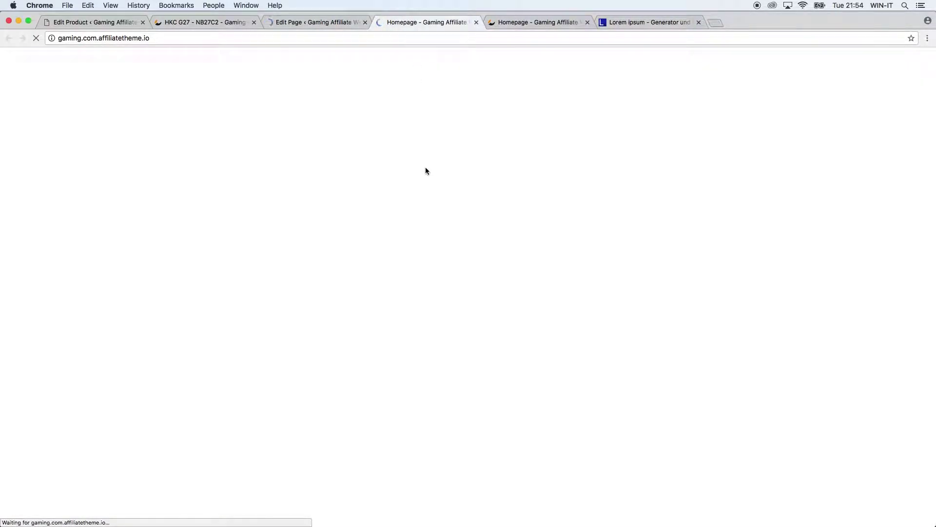
scroll(435, 332, "down", 7)
scroll(398, 287, "up", 3)
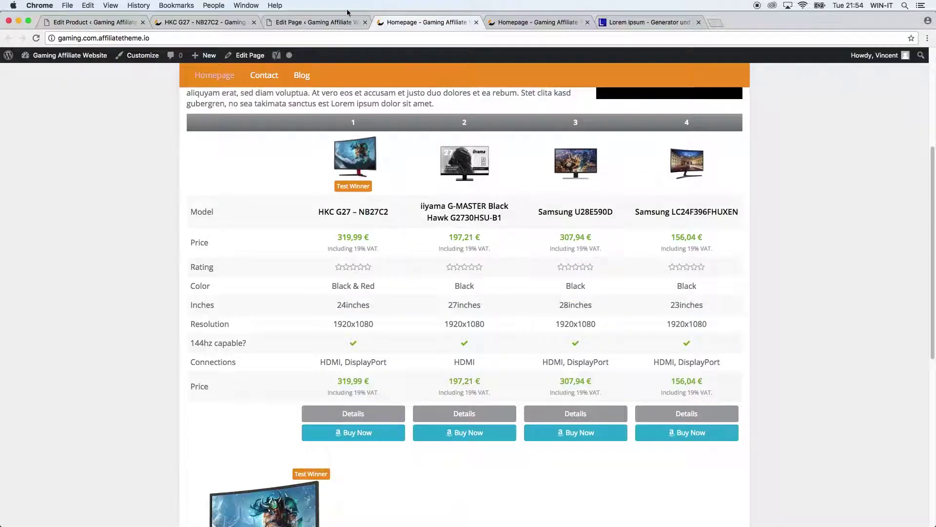
Step: Set the table-x shortcode's review attribute back to "true", update the homepage and reload its live view
left_click(308, 22)
scroll(341, 341, "down", 2)
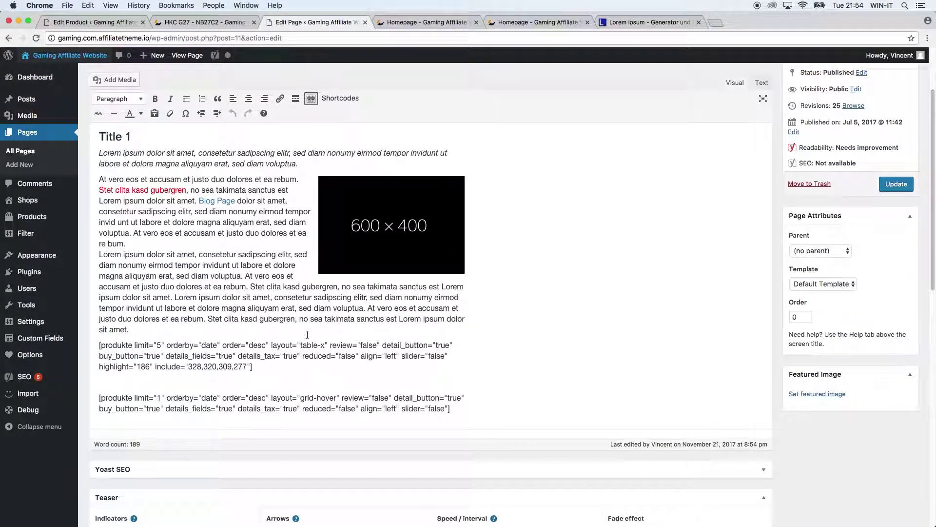
double_click(366, 345)
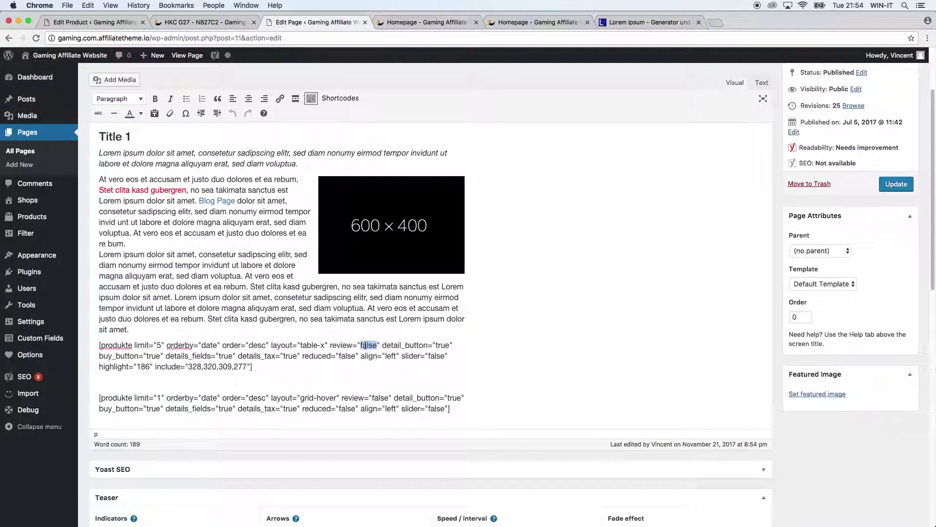
type("true")
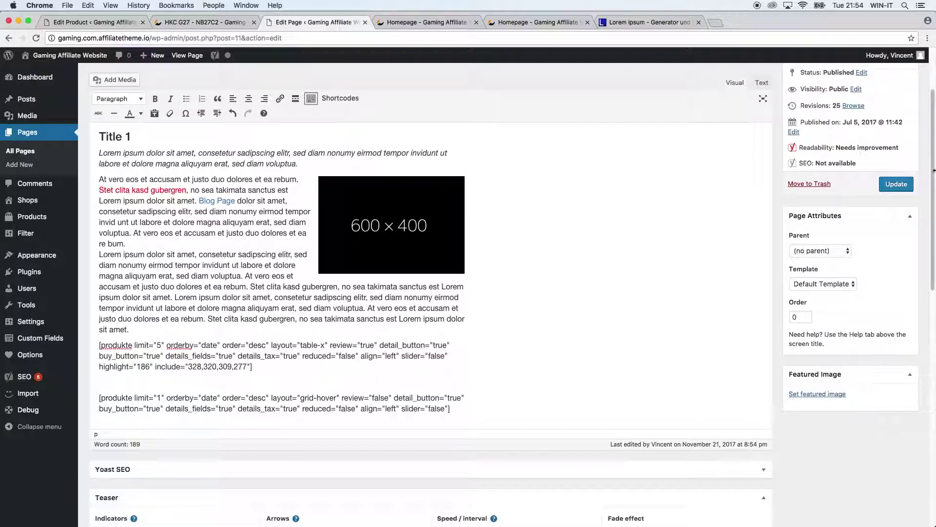
left_click(902, 183)
left_click(424, 22)
left_click(36, 38)
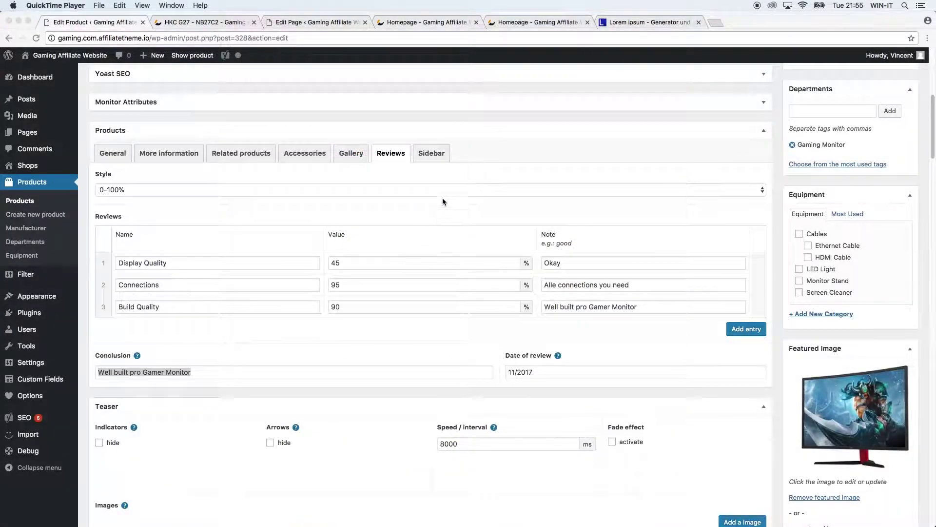
Step: Open the sidebar settings in the HKC G27 – NB27C2 product's edit form
left_click(441, 176)
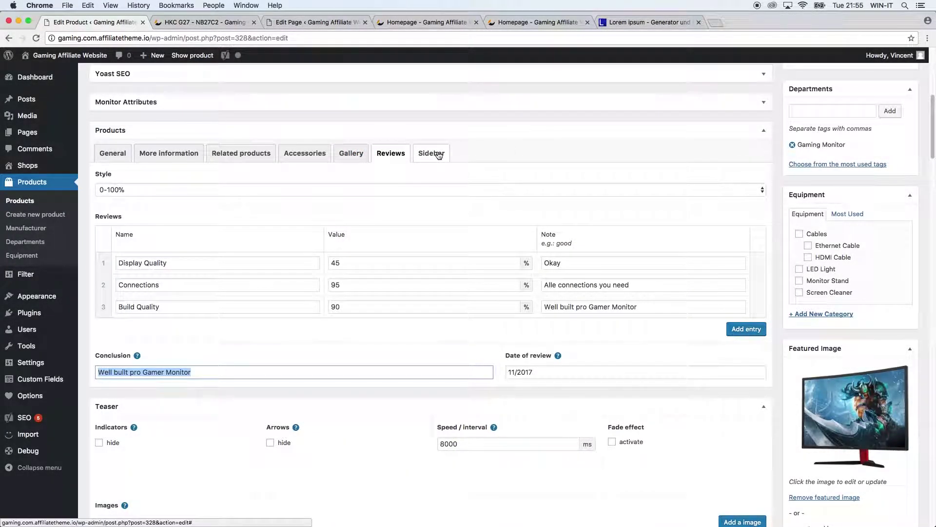
left_click(432, 153)
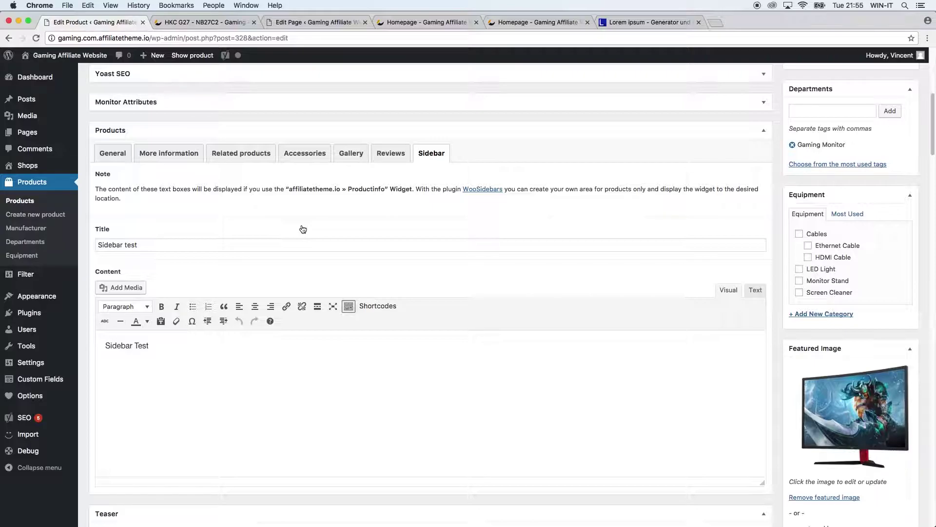
Step: Check the "Sidebar test" box on the live product page, and open the Blog page for comparison
left_click(205, 22)
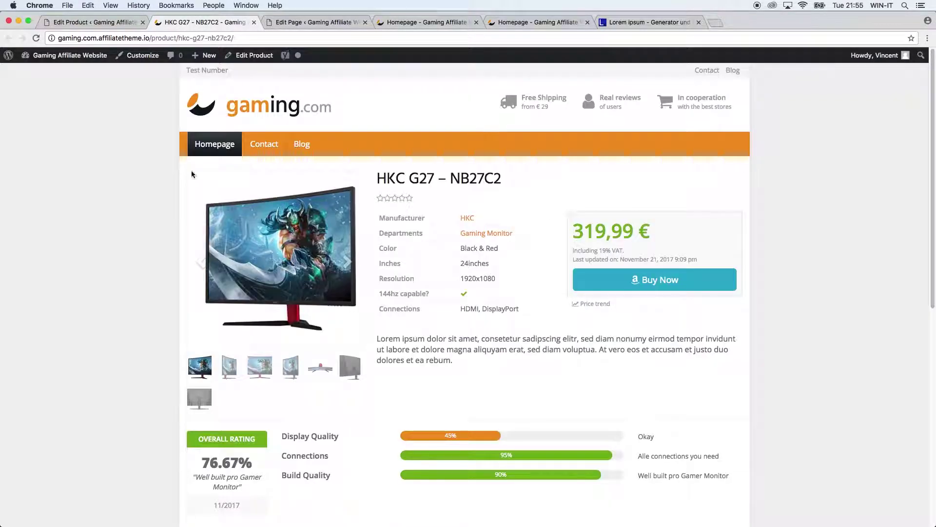
scroll(150, 312, "down", 5)
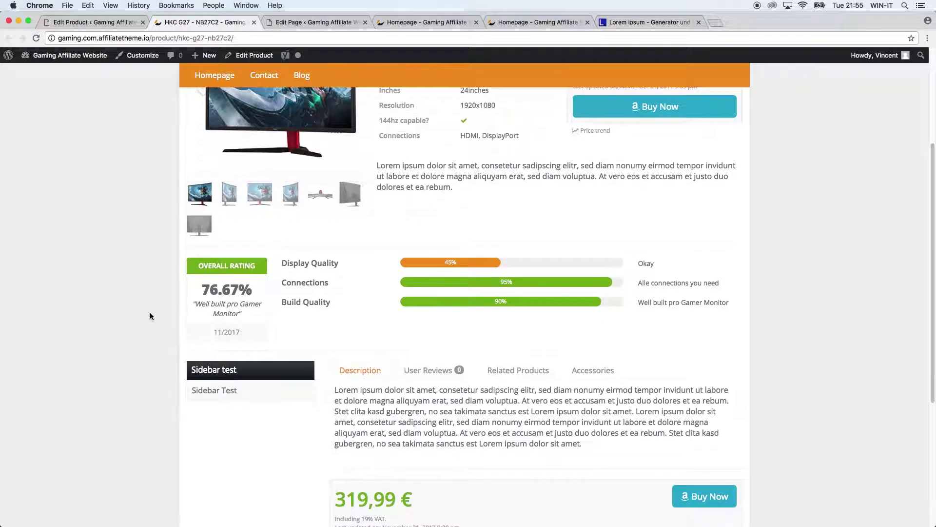
scroll(118, 305, "down", 3)
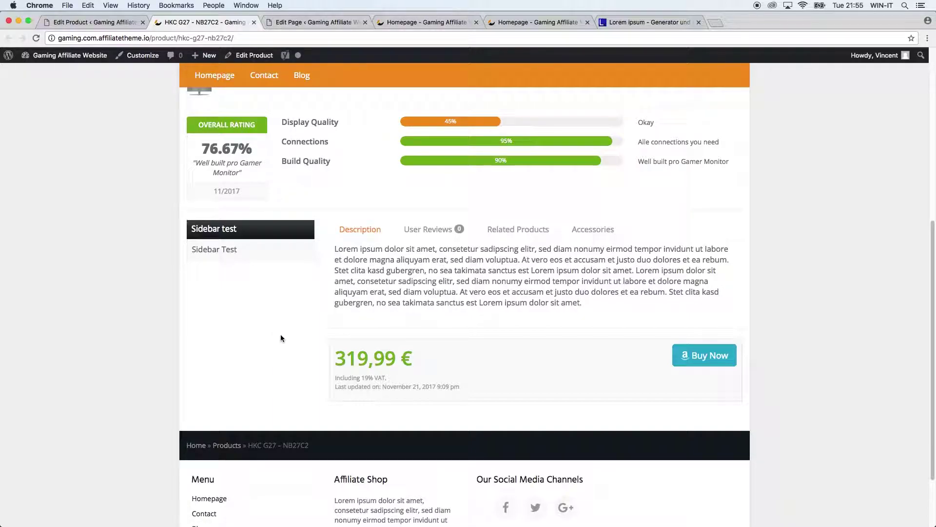
left_click(302, 75)
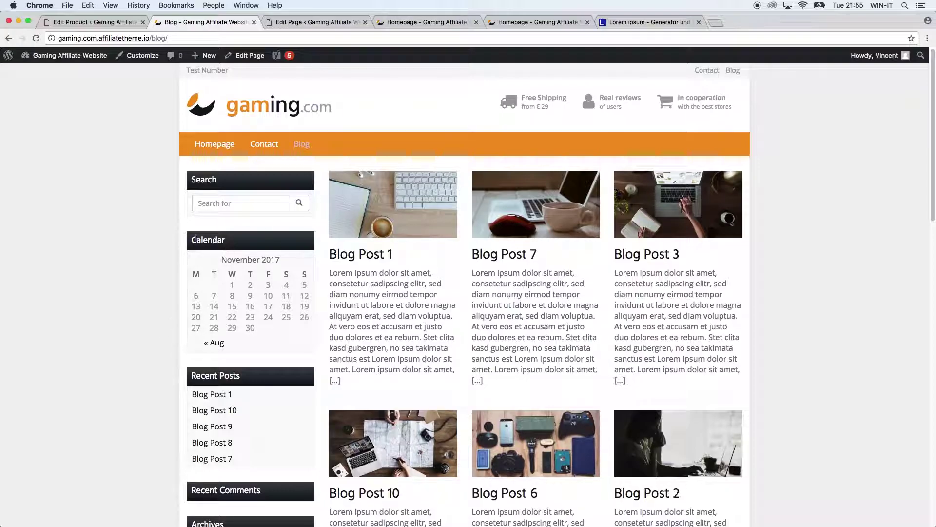
Step: Examine the Blog page's sidebar, return to the HKC G27 – NB27C2 product page and compare its sidebar box with the product's sidebar settings
scroll(102, 405, "down", 4)
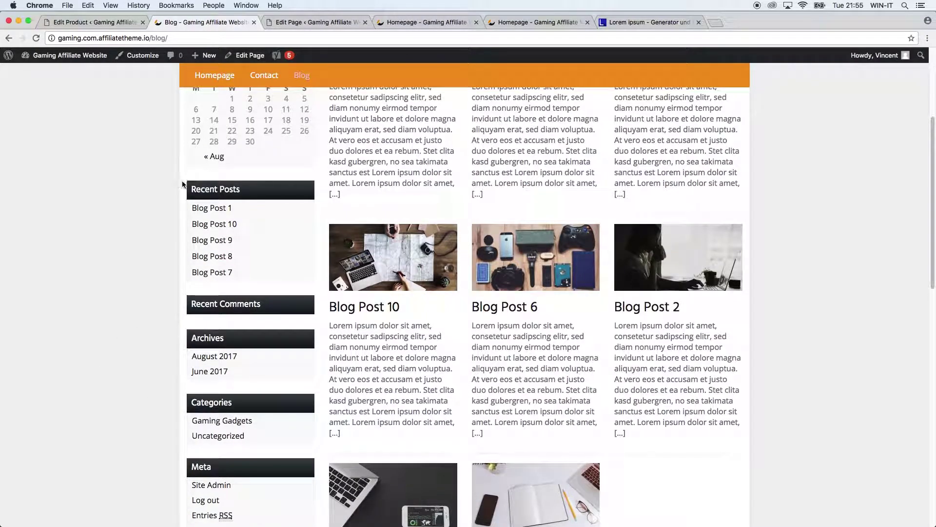
left_click(9, 38)
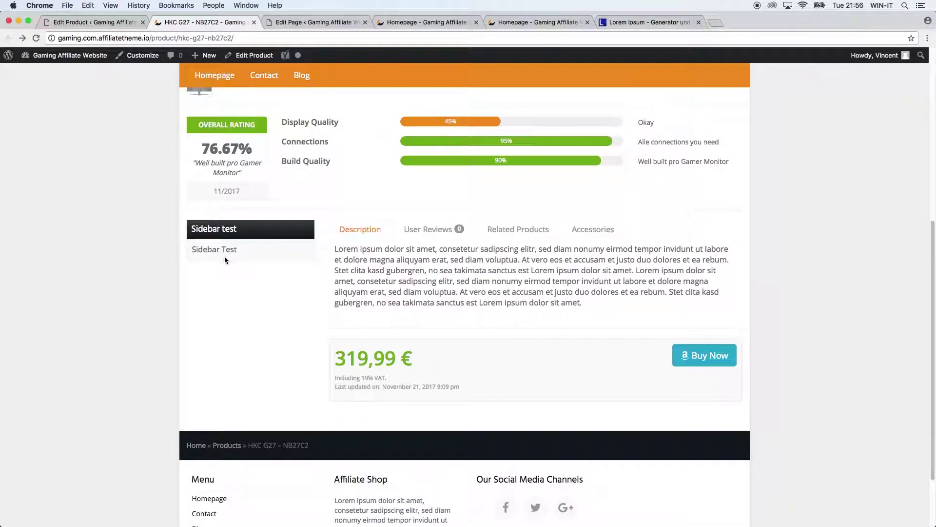
left_click(117, 23)
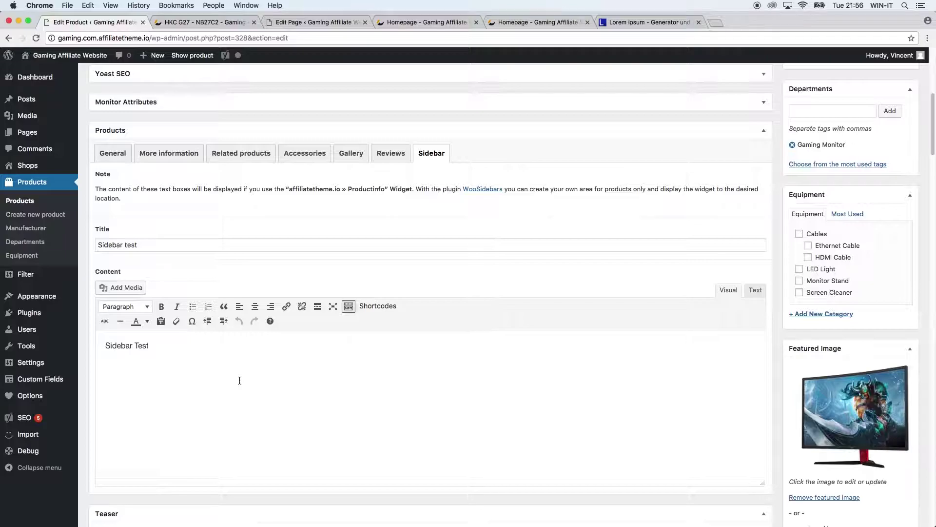
left_click(204, 22)
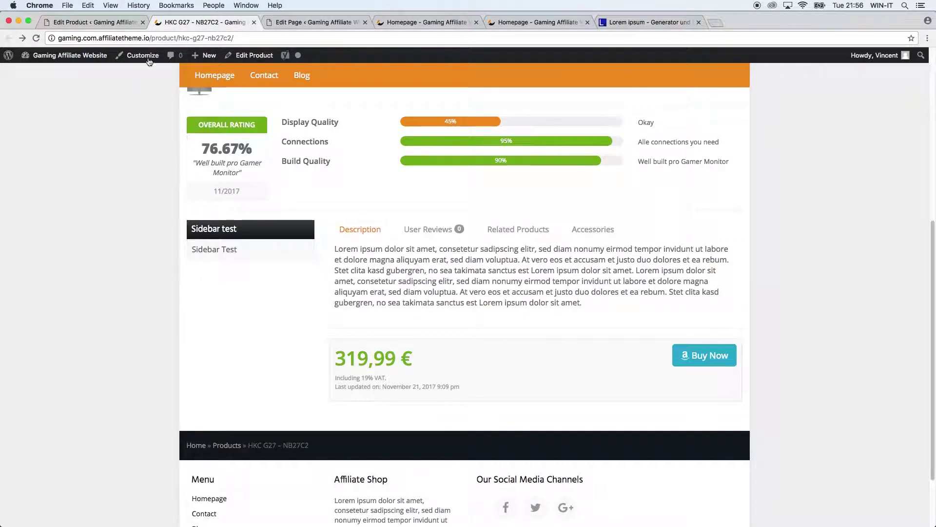
left_click(116, 24)
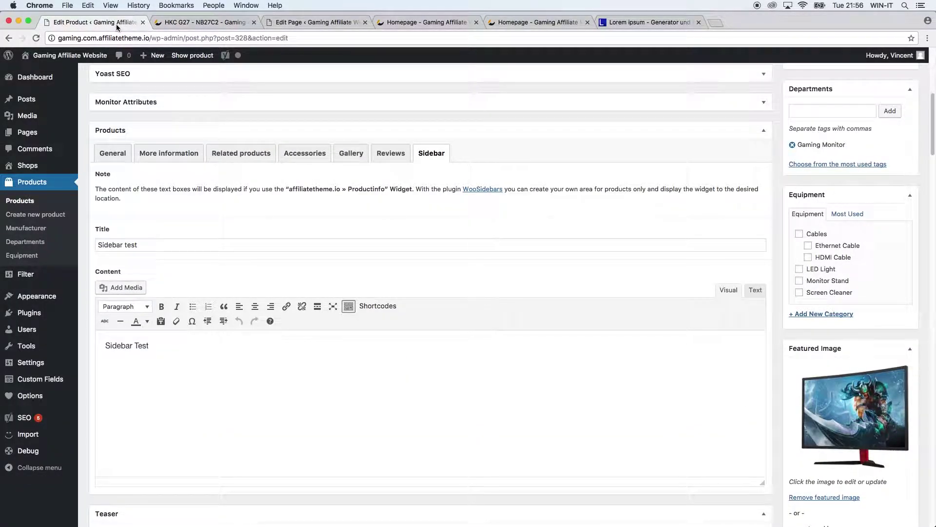
Step: Open the installed plugins list and check for the WooSidebars plugin
mouse_move(59, 312)
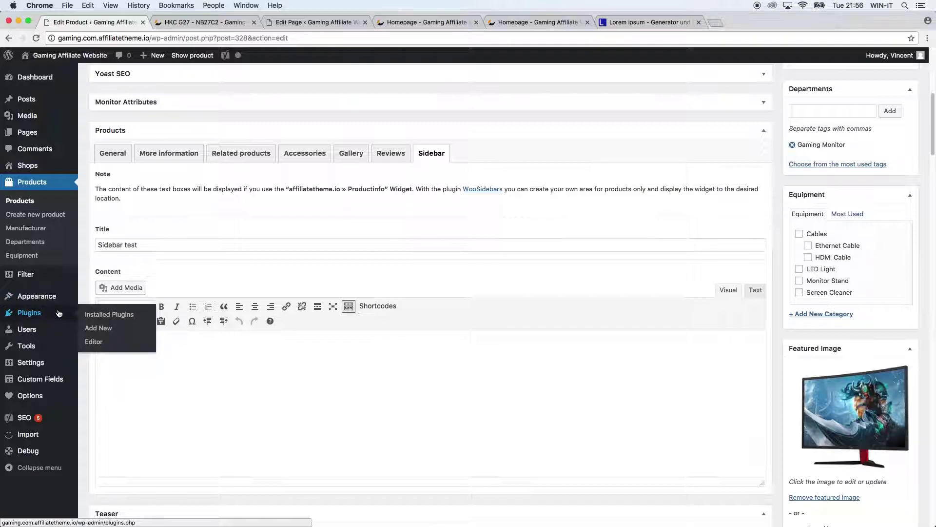
left_click(95, 318)
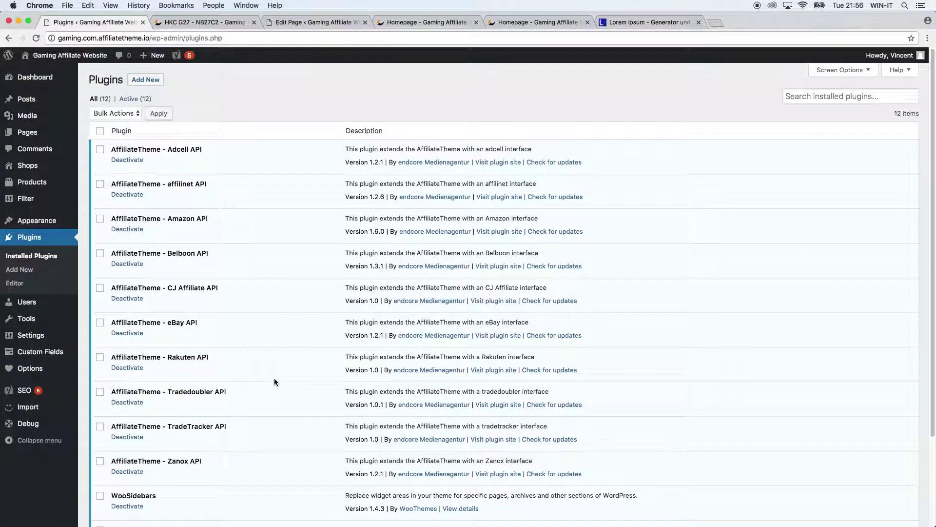
scroll(300, 326, "down", 3)
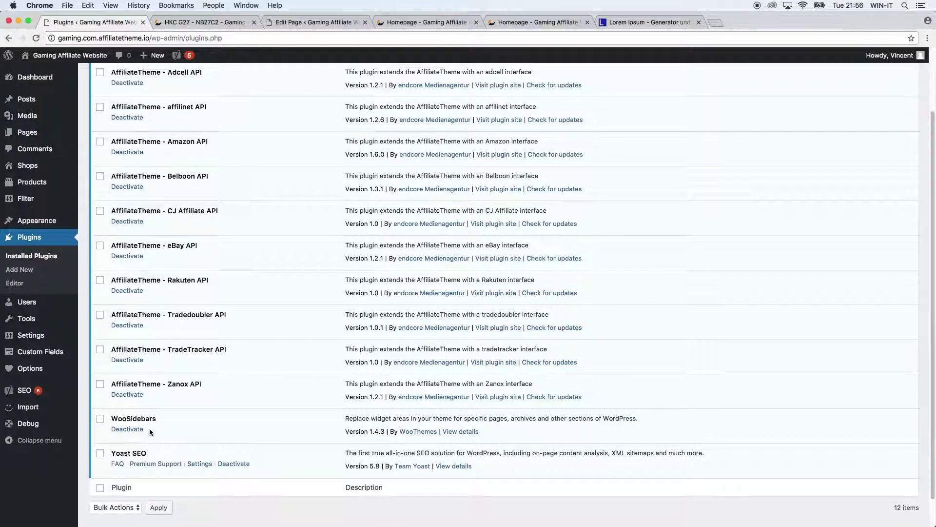
left_click_drag(156, 419, 111, 420)
left_click(262, 344)
Step: Open the Single Product Page widget area, review its page template and post type conditions, and update it
mouse_move(48, 219)
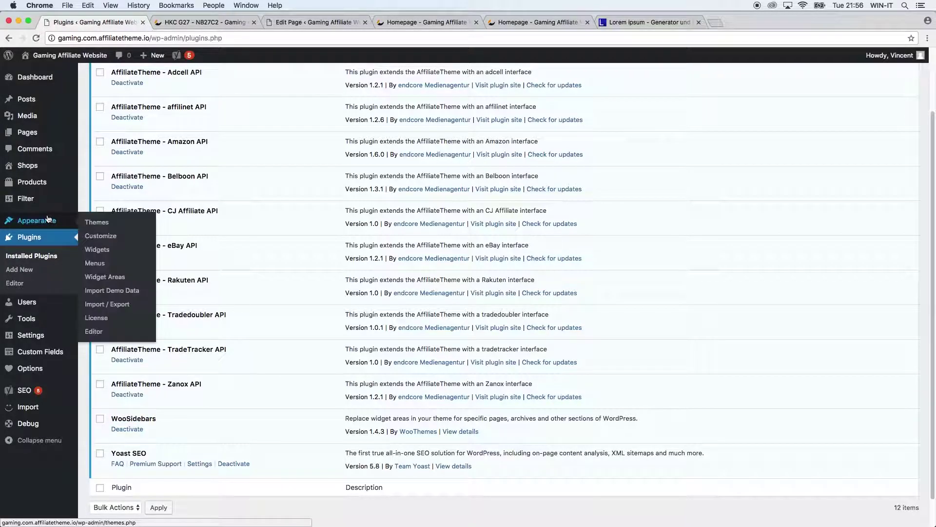
left_click(112, 277)
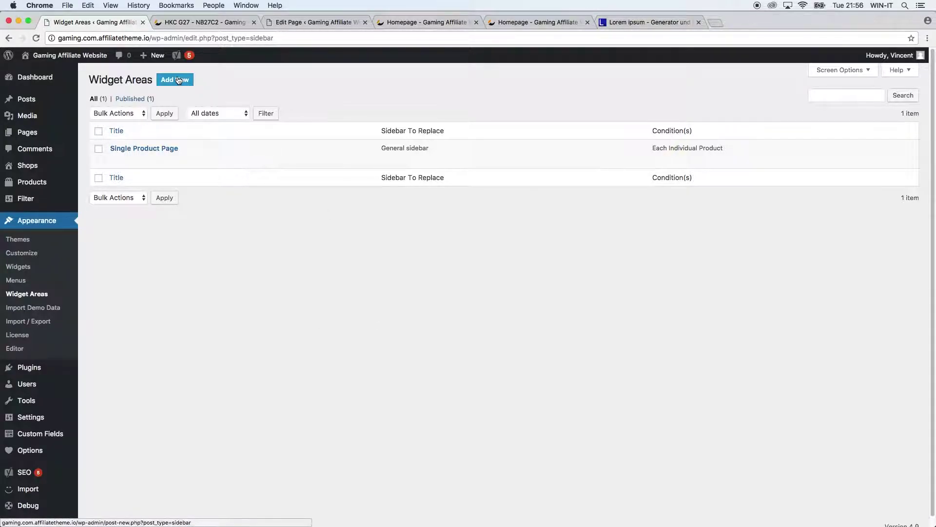
left_click(139, 150)
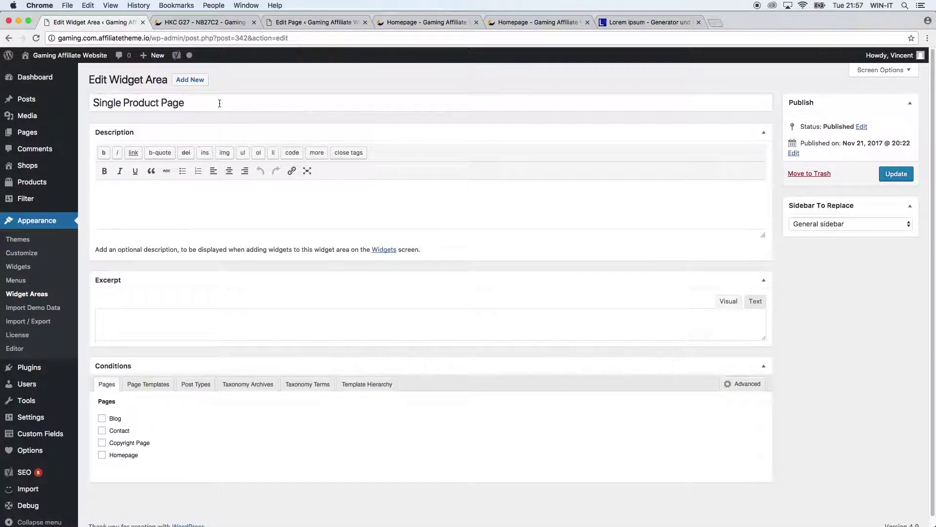
left_click_drag(217, 103, 88, 103)
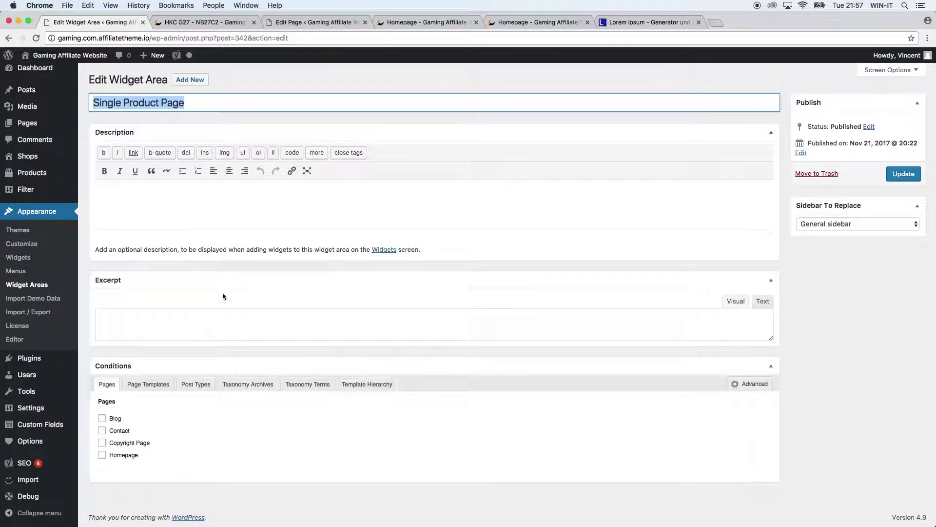
left_click(165, 198)
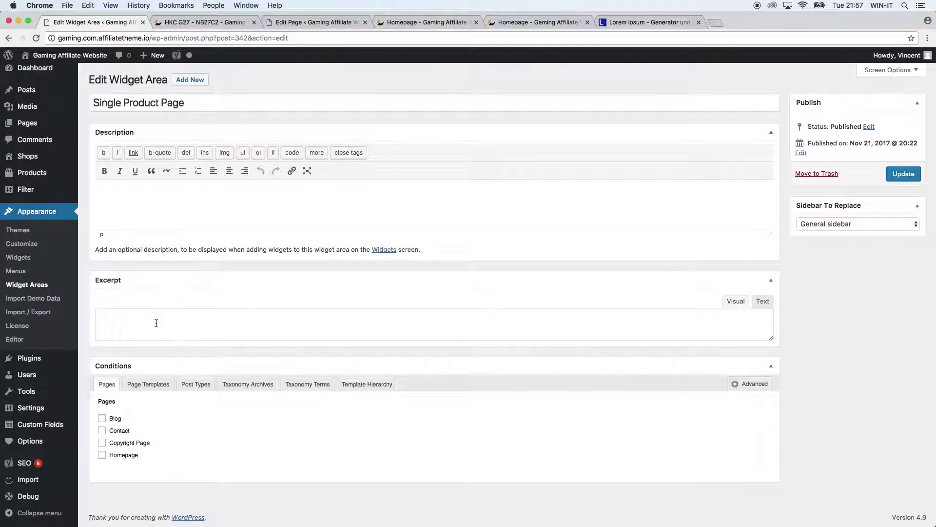
left_click(159, 388)
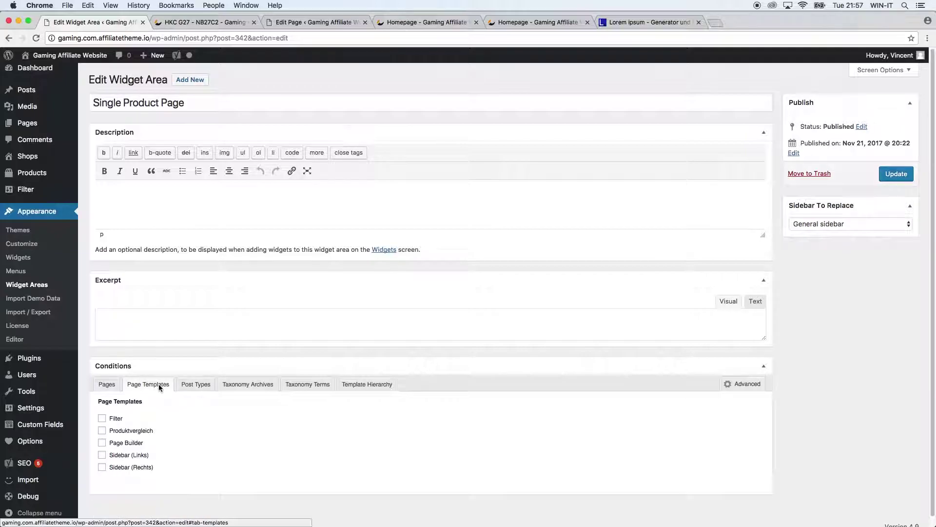
left_click(188, 386)
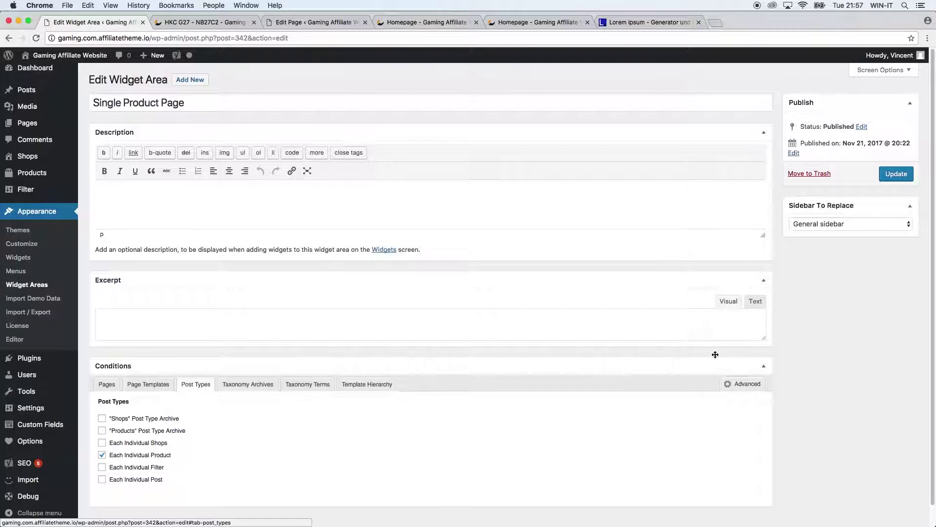
left_click(897, 175)
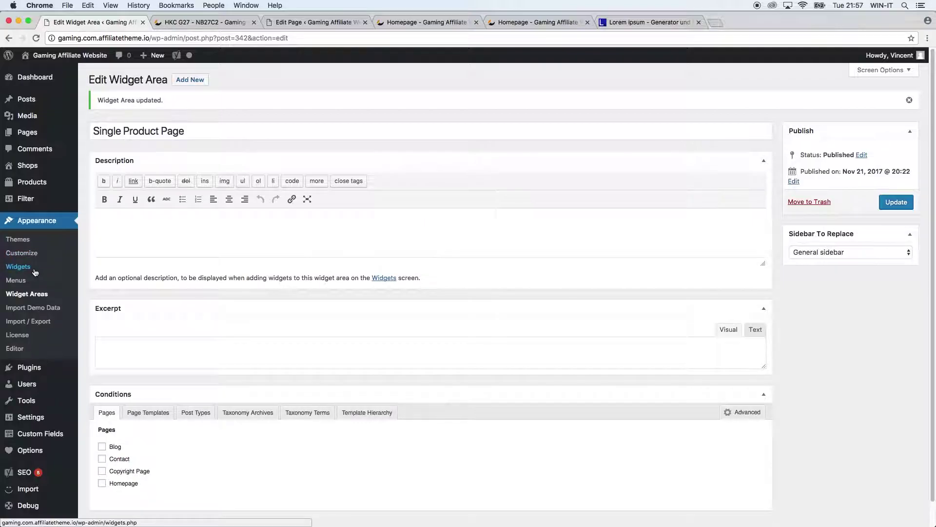
Step: Open the Widgets page, inspect the widgets in the General sidebar and collapse it again
left_click(35, 272)
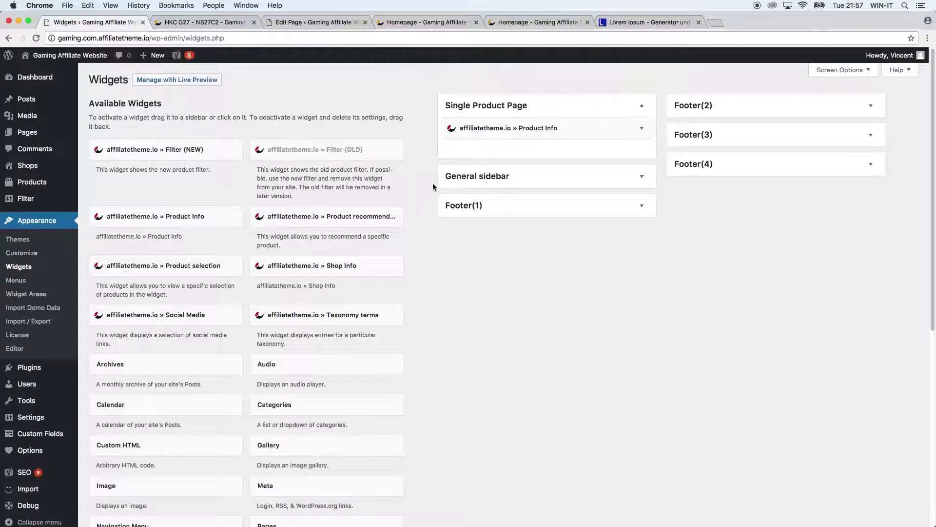
left_click(462, 183)
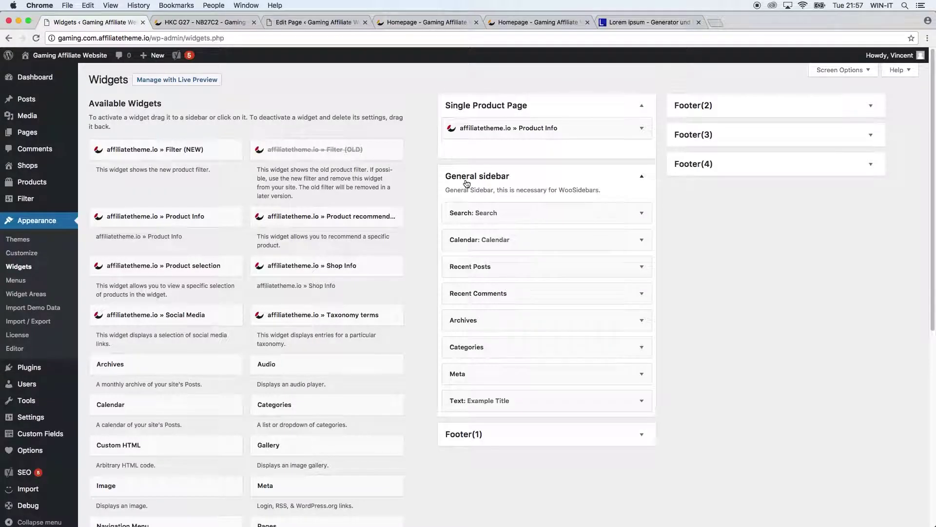
left_click(640, 176)
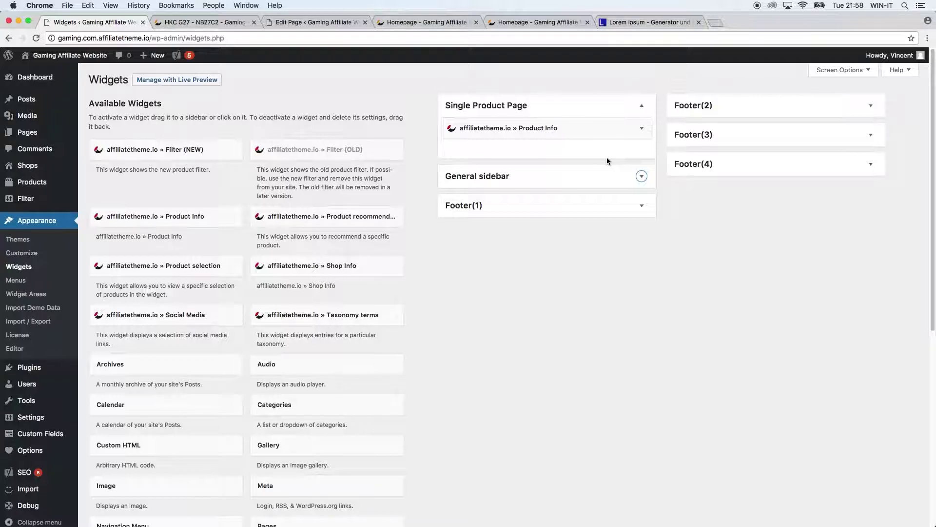
Step: Delete the Product Info widget from the Single Product Page area and add a Product Info widget there again
left_click(645, 127)
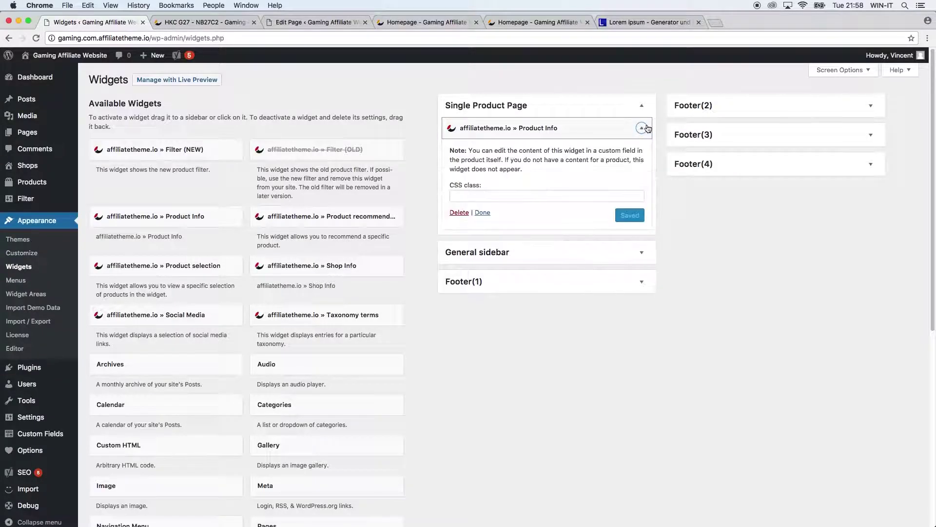
left_click(464, 212)
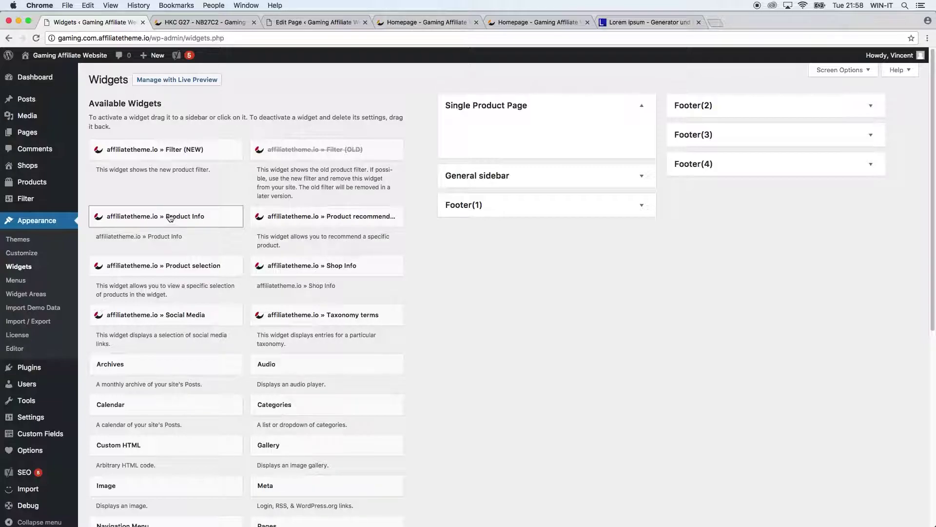
left_click_drag(150, 221, 523, 128)
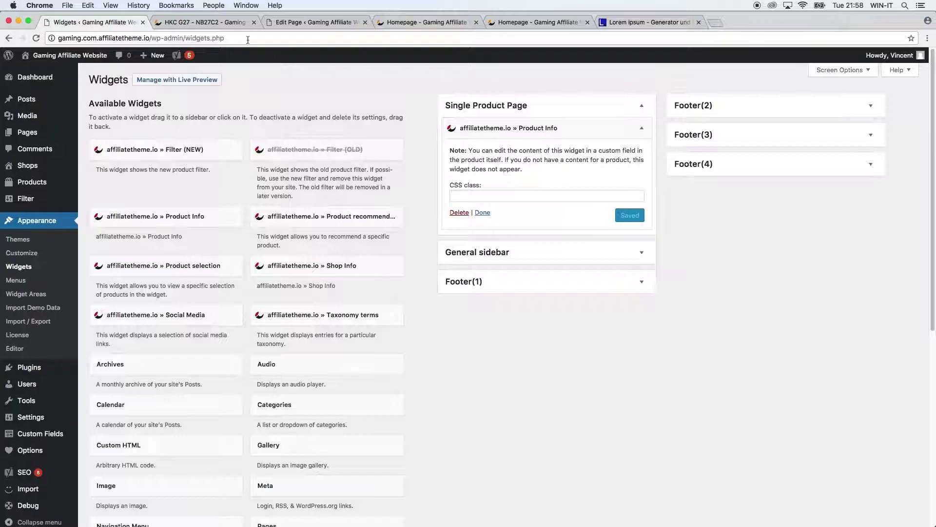
Step: Check the live product page's sidebar box, then review the sidebar title and content in the HKC G27 – NB27C2 product's edit form
left_click(213, 23)
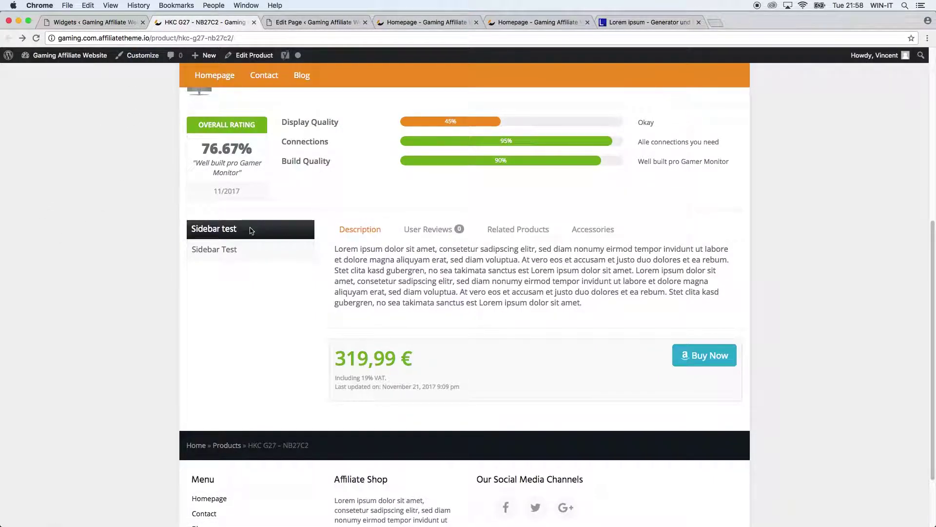
left_click(251, 55)
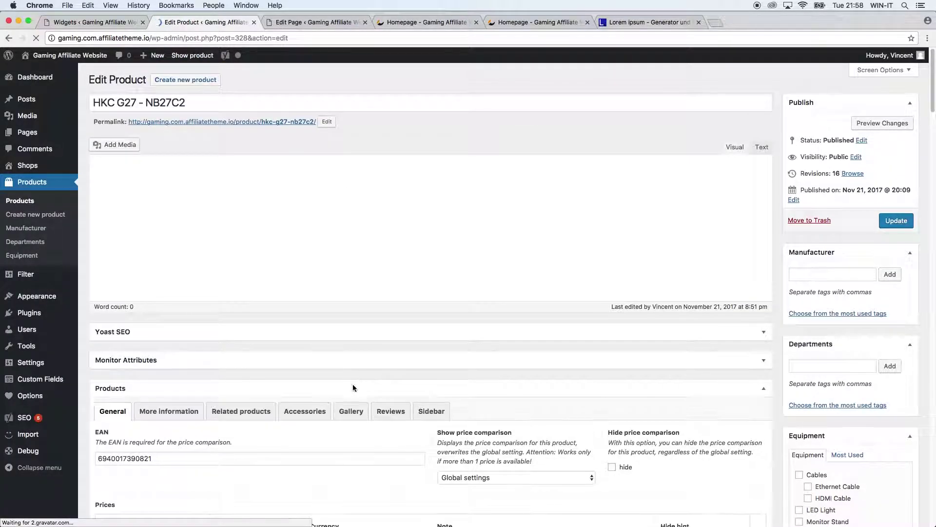
scroll(351, 382, "down", 7)
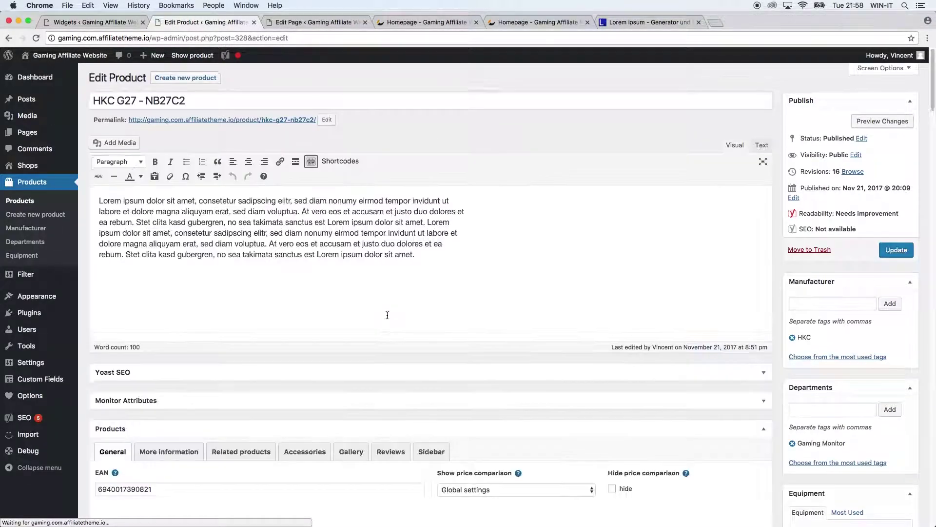
scroll(438, 271, "down", 4)
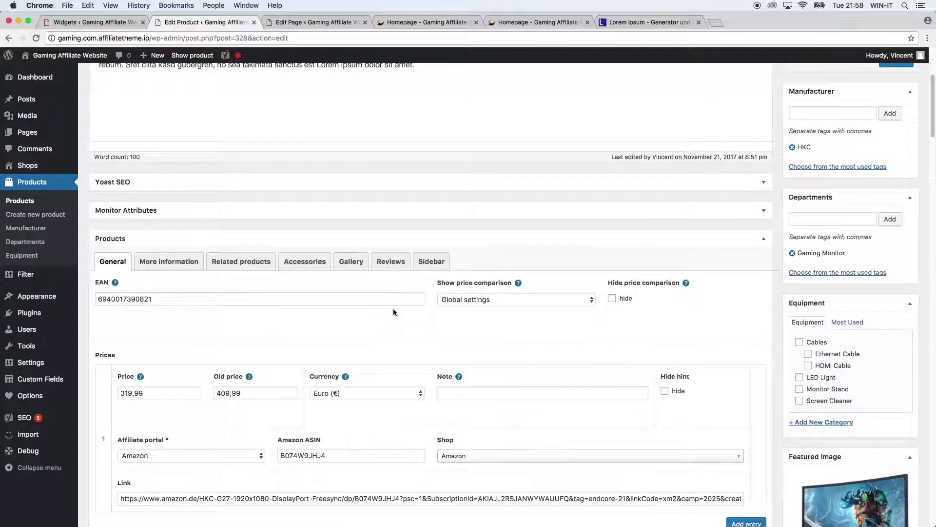
left_click(436, 263)
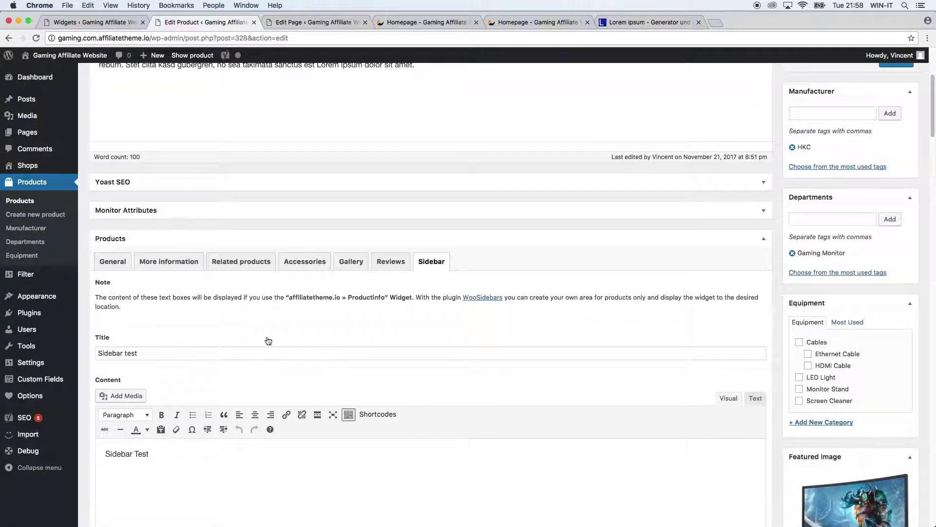
scroll(273, 343, "down", 3)
left_click_drag(149, 278, 92, 277)
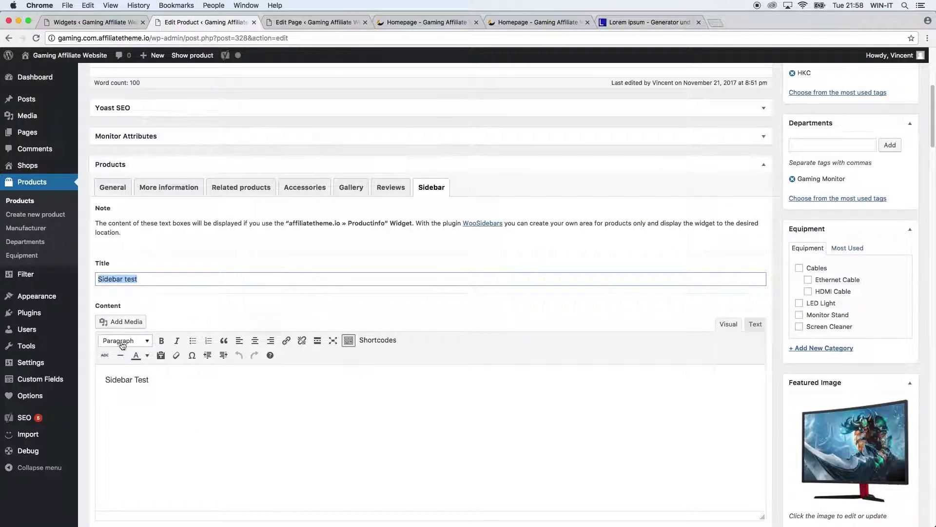
left_click_drag(165, 379, 104, 380)
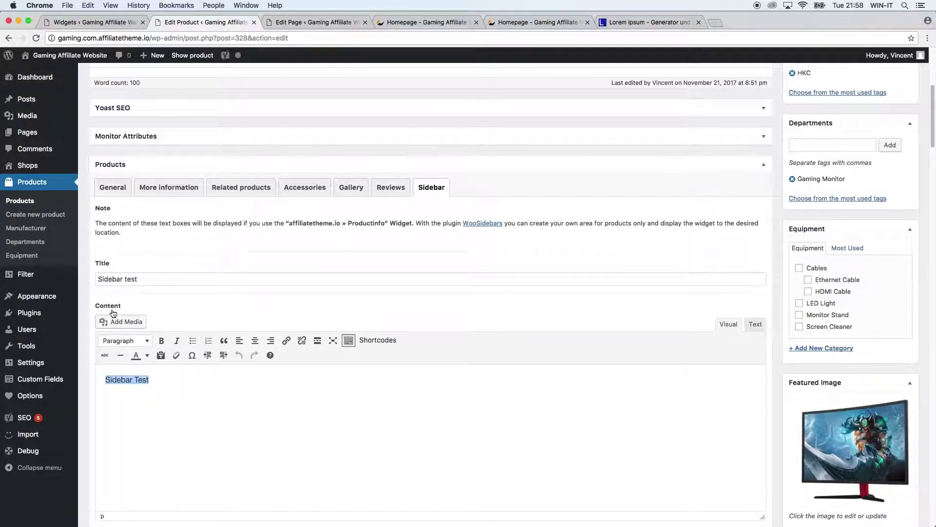